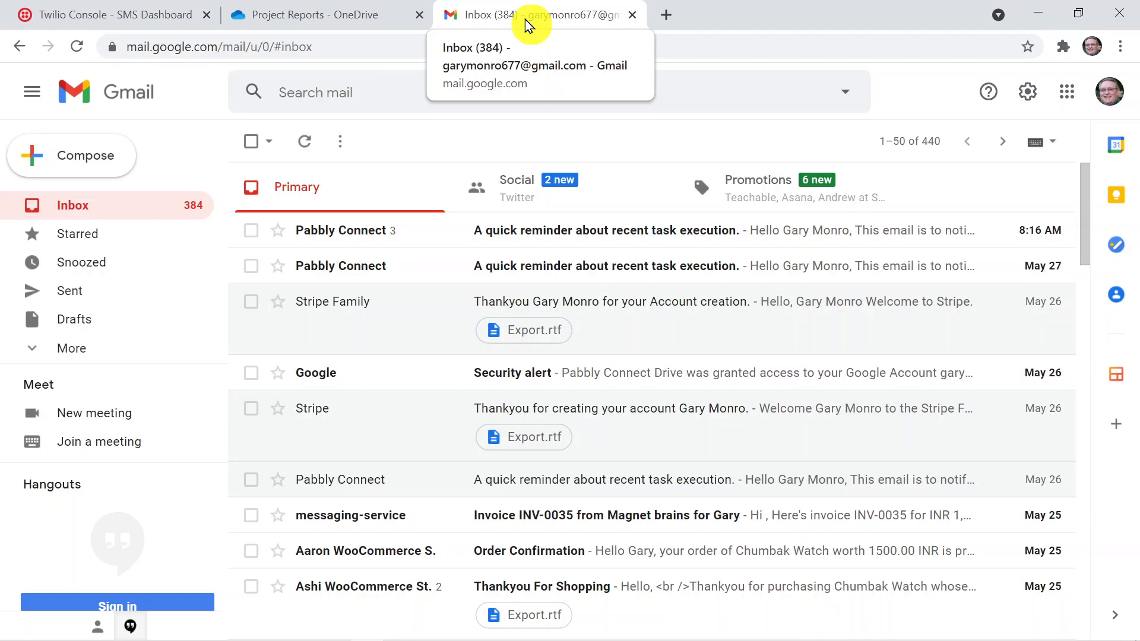
# Open the pabbly.com website in a new browser tab
pyautogui.click(672, 14)
pyautogui.click(636, 48)
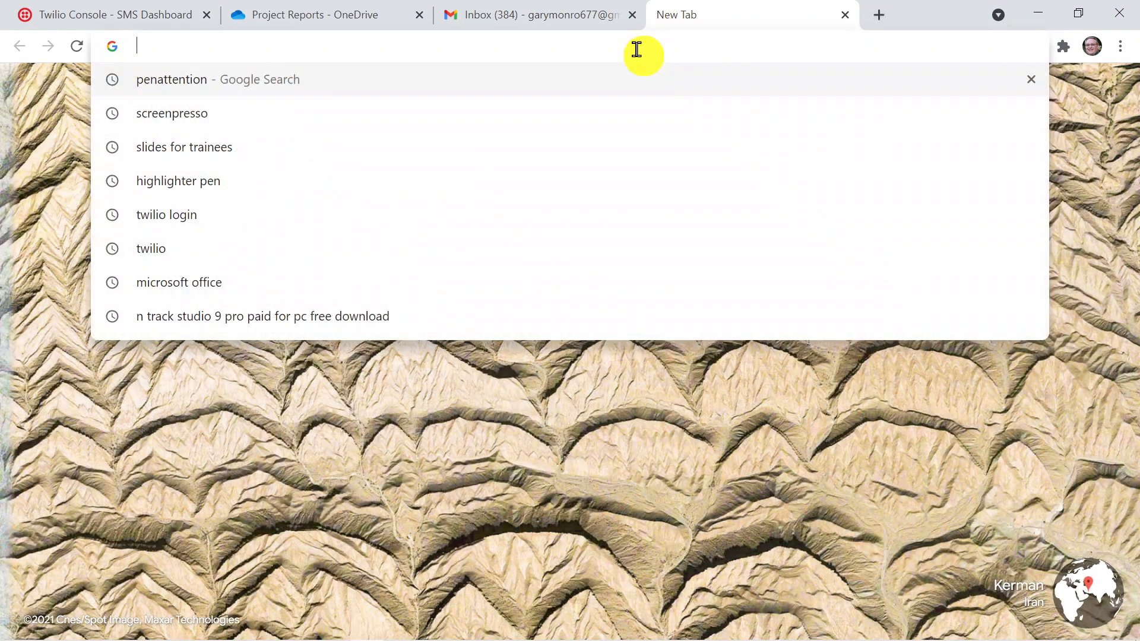
pyautogui.write('pabb')
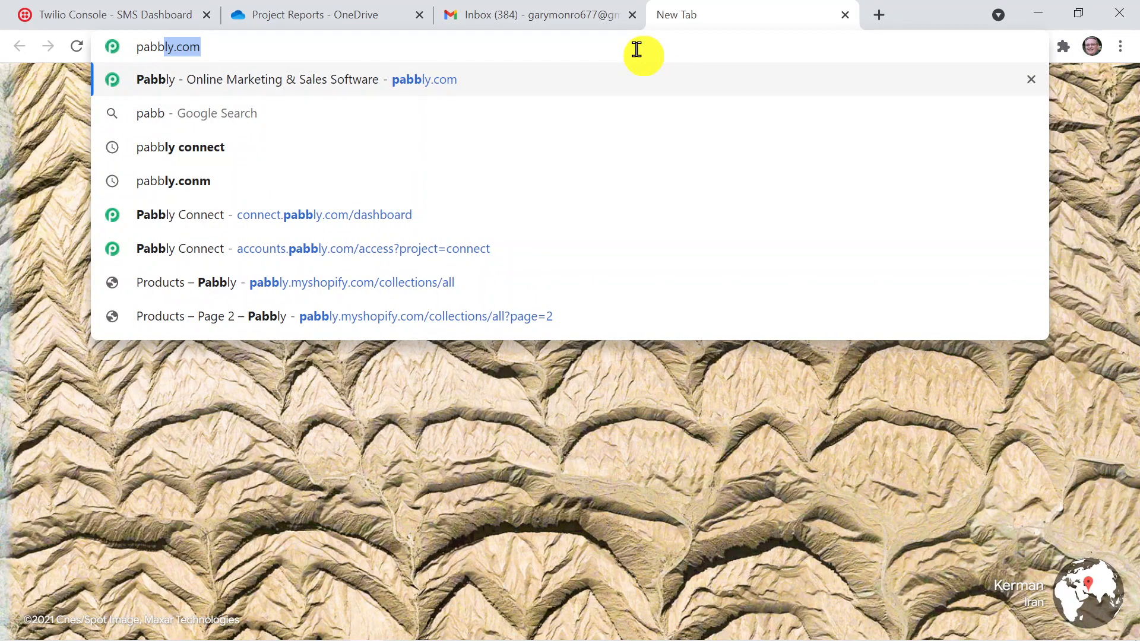
pyautogui.write('ly.com')
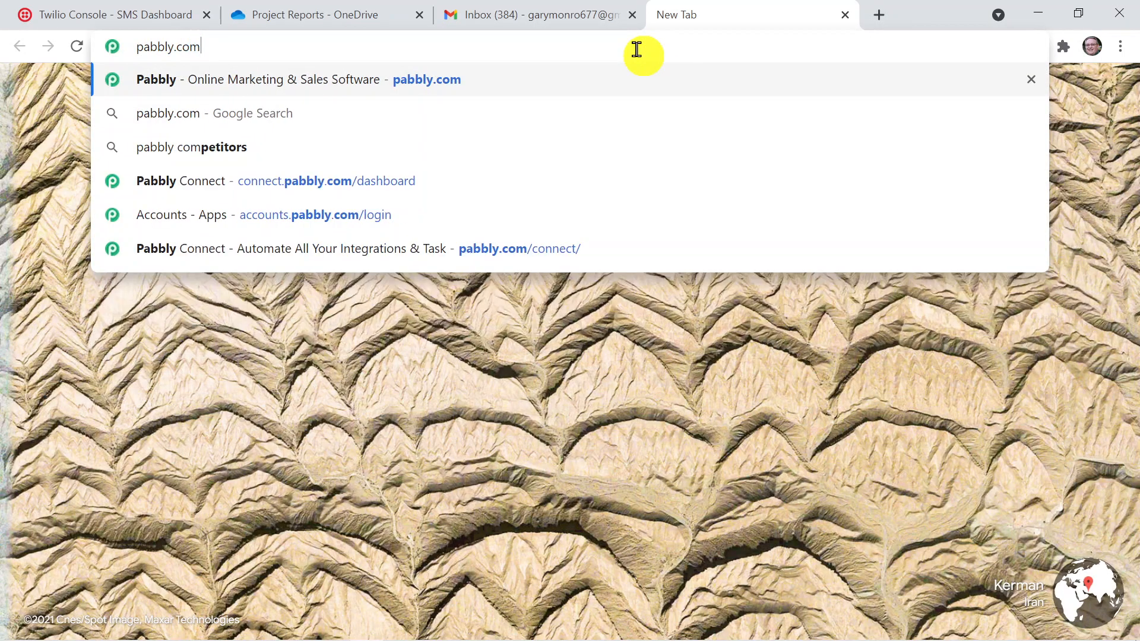
pyautogui.press('Return')
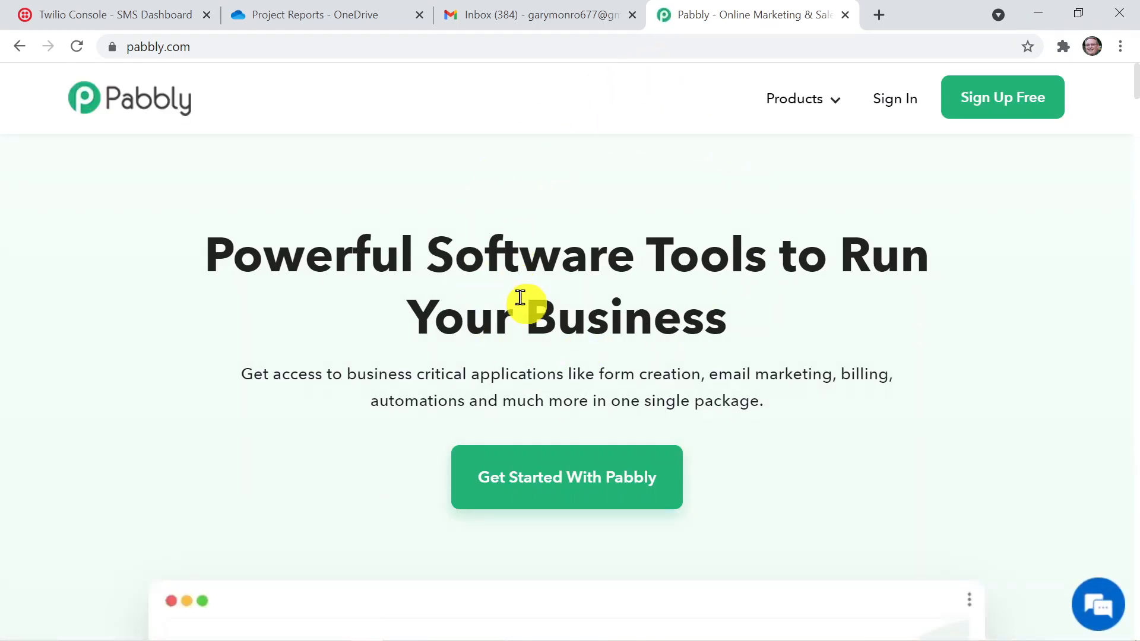
# Sign in from the Pabbly Connect product page and open the Connect application's dashboard
pyautogui.moveTo(789, 102)
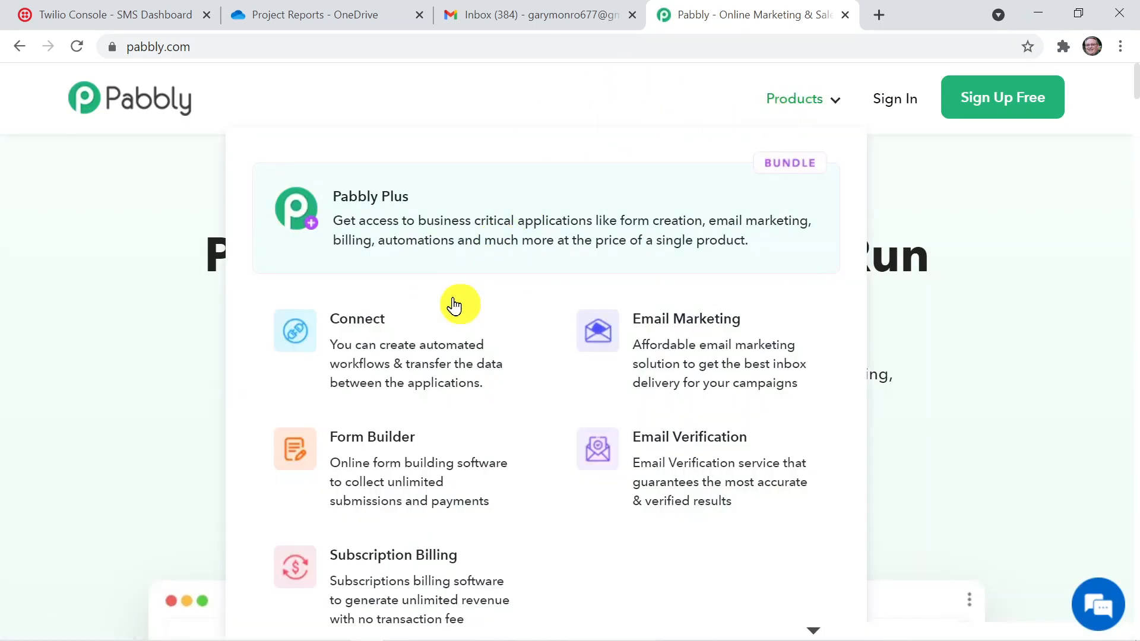
pyautogui.click(451, 330)
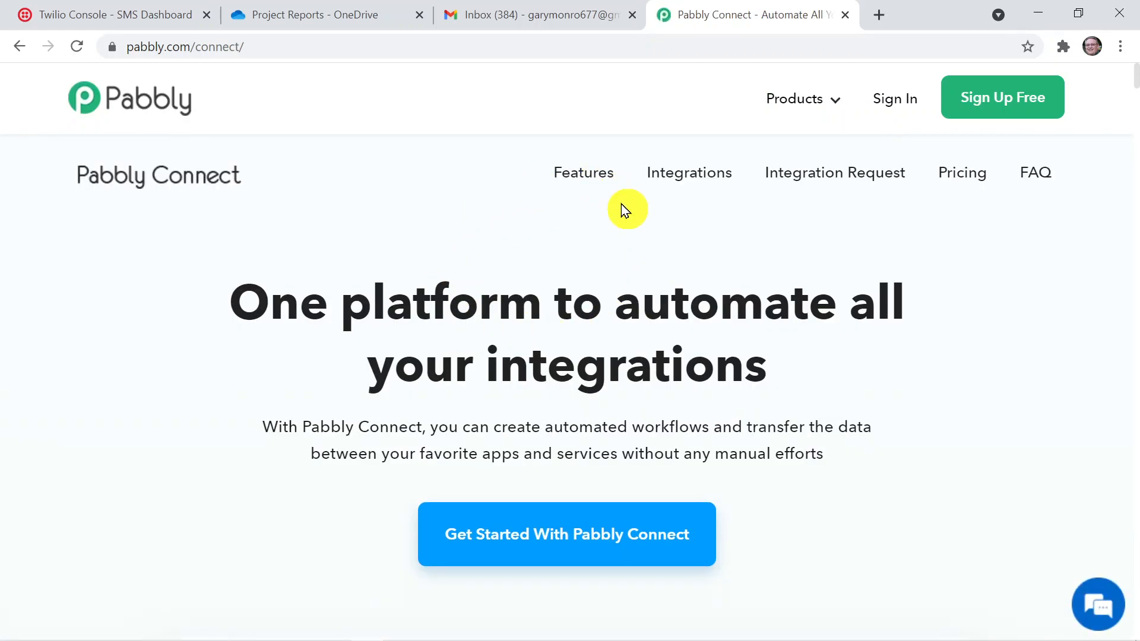
pyautogui.click(889, 102)
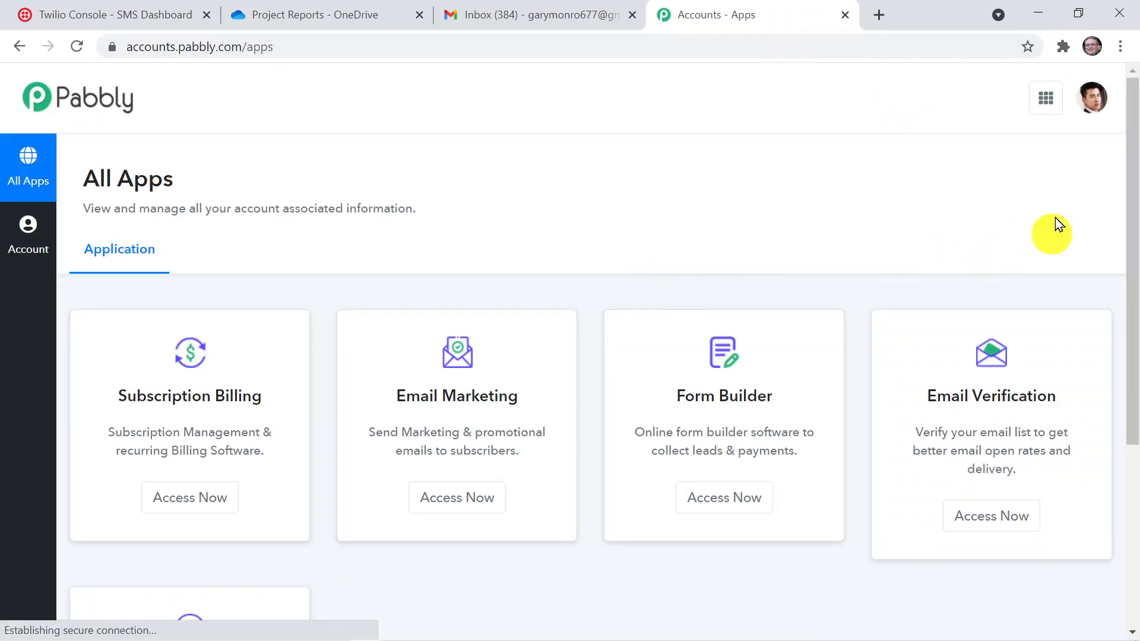
pyautogui.moveTo(1134, 211); pyautogui.dragTo(1133, 366)
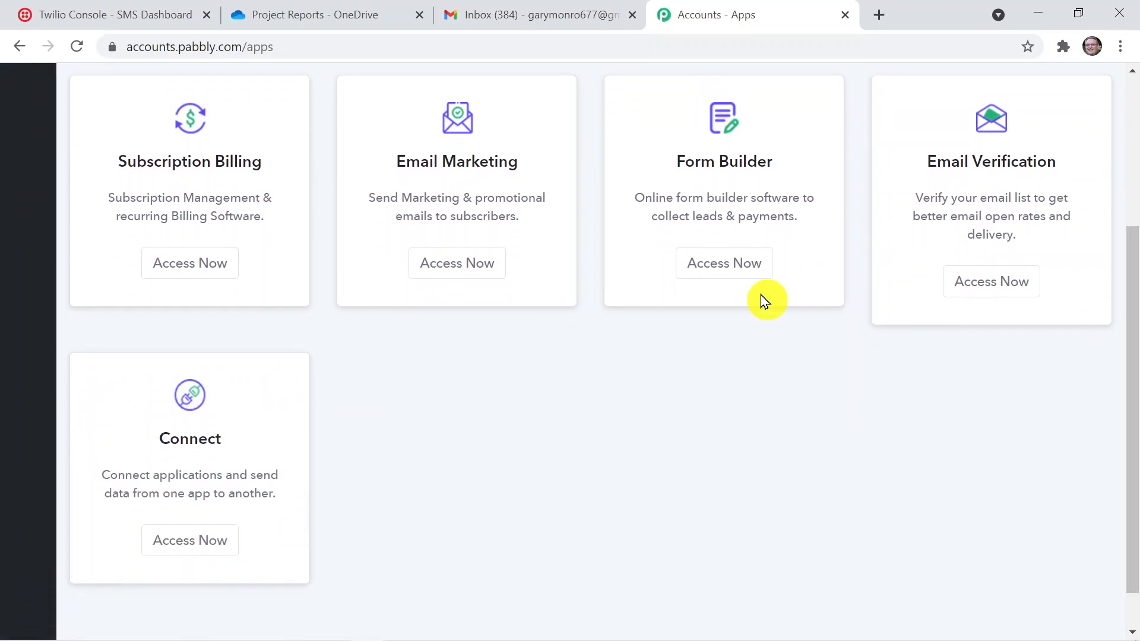
pyautogui.click(219, 546)
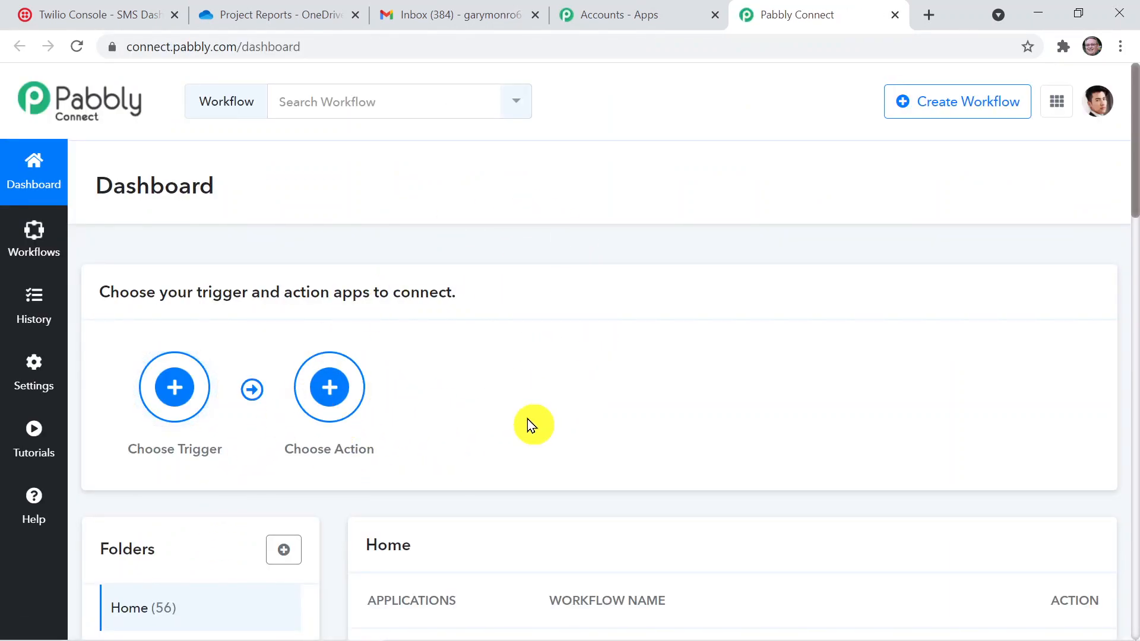
# Create a new workflow named "OneDrive to Gmail and Twilio"
pyautogui.click(989, 106)
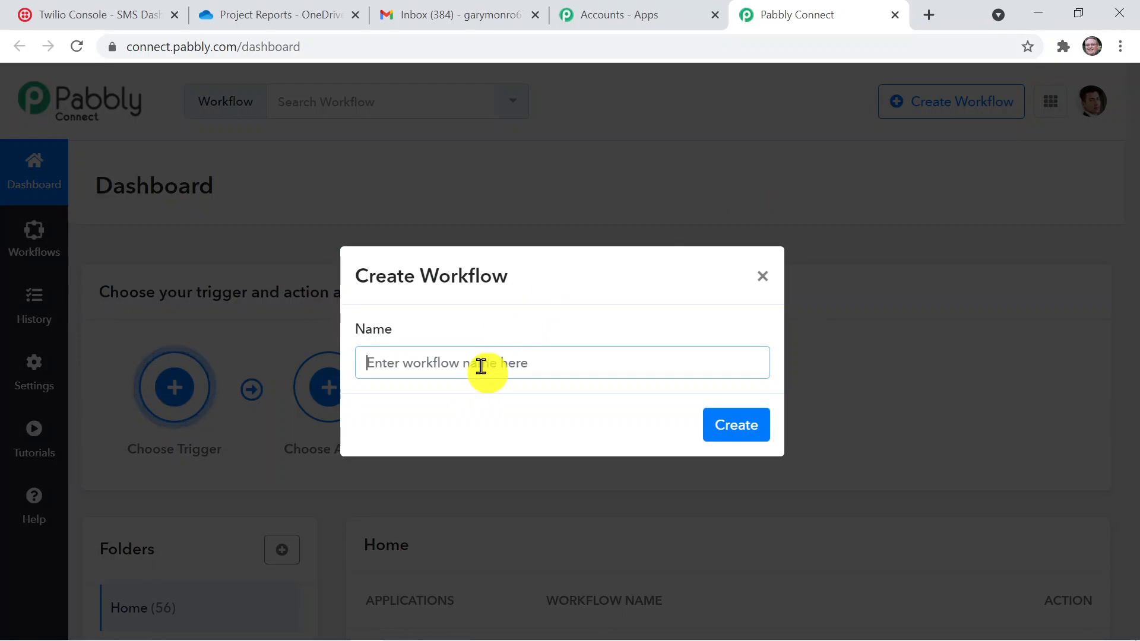
pyautogui.write('One')
pyautogui.write('drive')
pyautogui.press('BackSpace')
pyautogui.press('BackSpace')
pyautogui.press('BackSpace')
pyautogui.write('Drib')
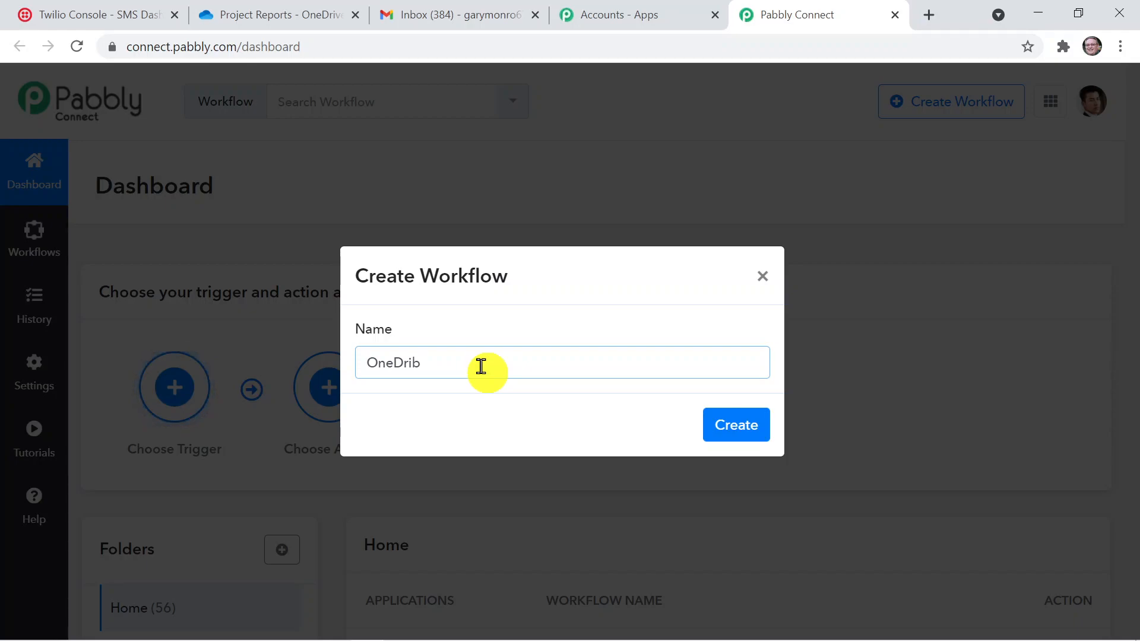
pyautogui.write('e')
pyautogui.press('BackSpace')
pyautogui.press('BackSpace')
pyautogui.write('ive to Gn')
pyautogui.press('BackSpace')
pyautogui.write('mail and  T')
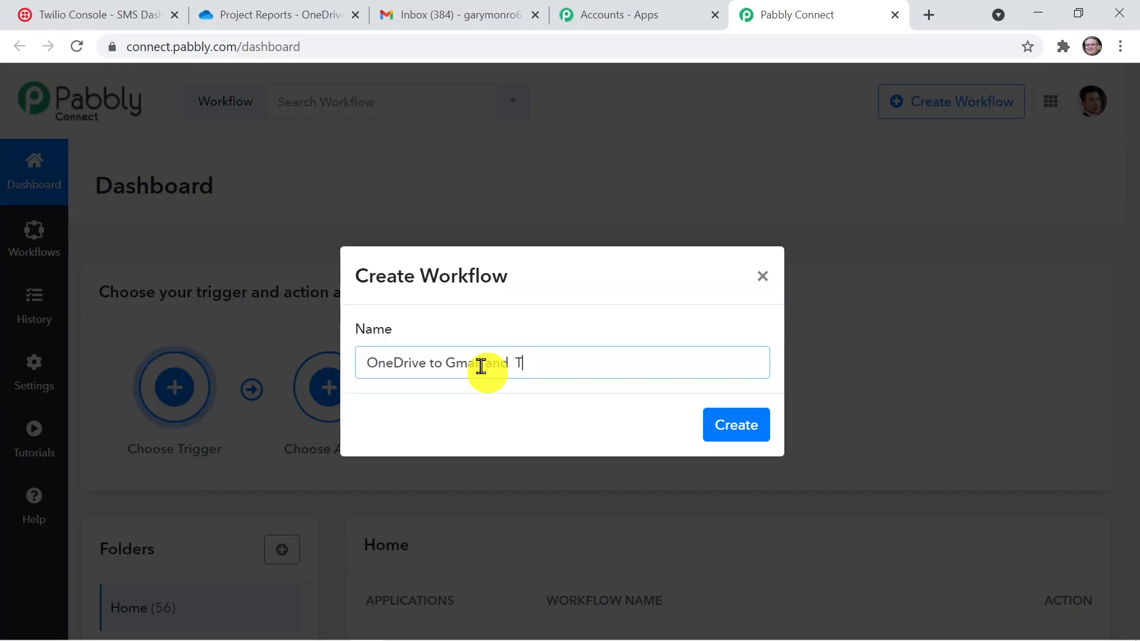
pyautogui.write('wilio')
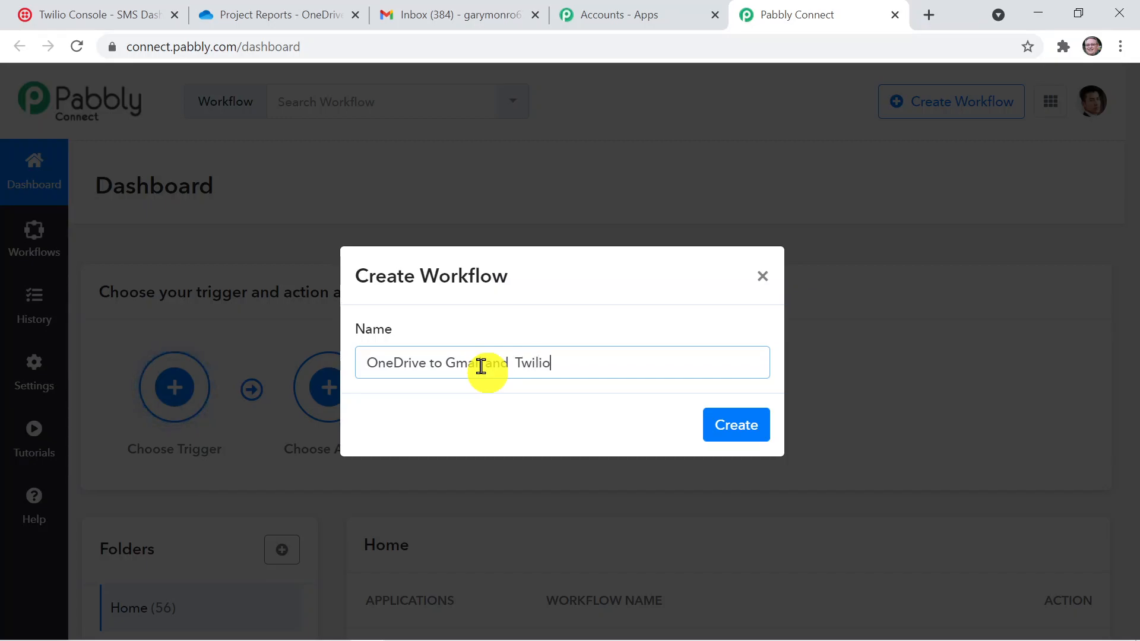
pyautogui.click(739, 425)
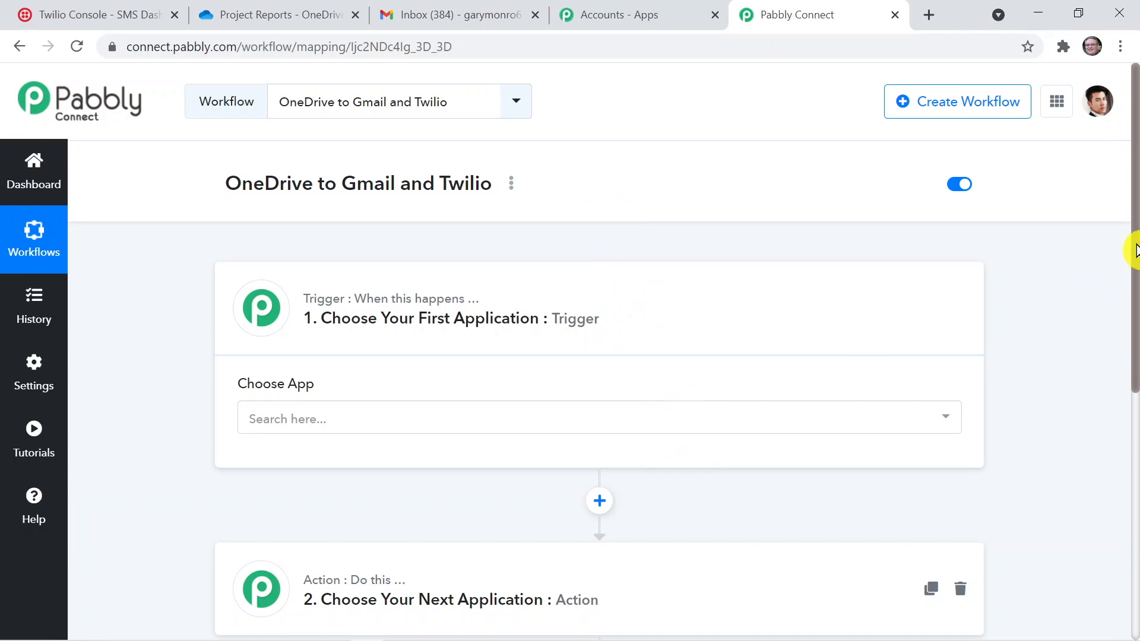
# Expand the workflow's action step and look over the trigger and action sections
pyautogui.moveTo(1135, 249); pyautogui.dragTo(1134, 301)
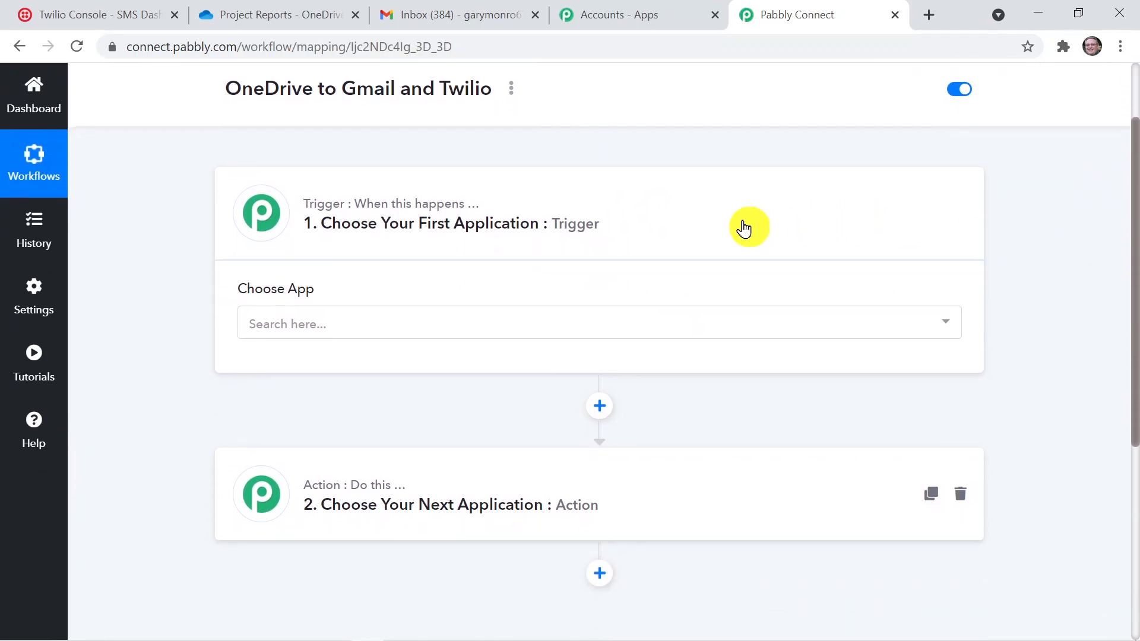
pyautogui.click(637, 469)
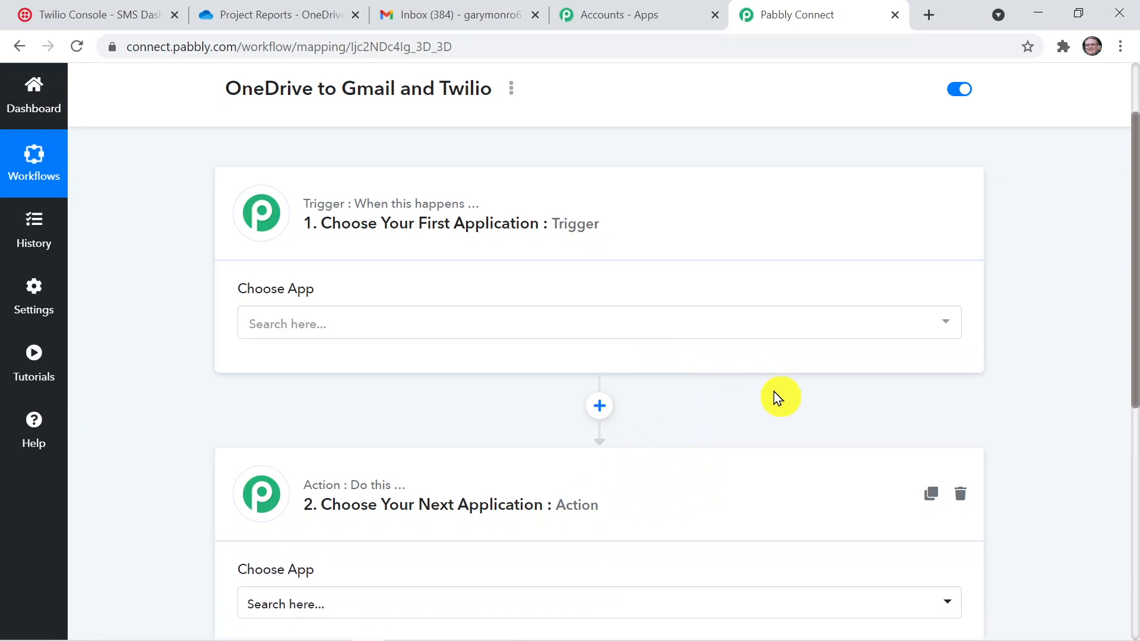
pyautogui.moveTo(1135, 282); pyautogui.dragTo(1134, 310)
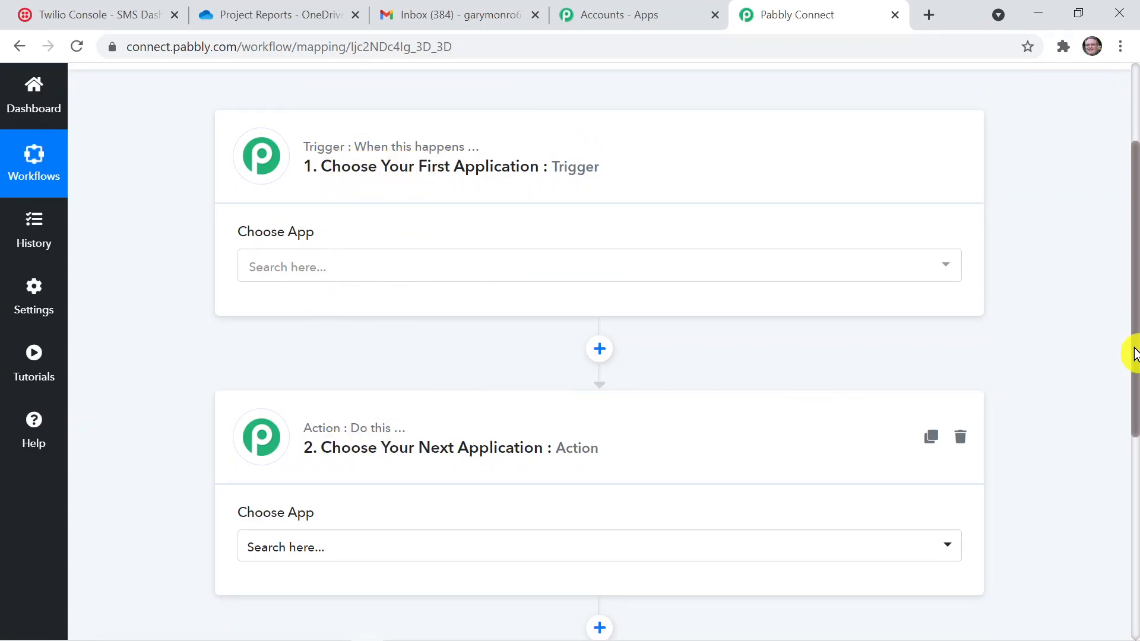
pyautogui.moveTo(1135, 363); pyautogui.dragTo(1136, 244)
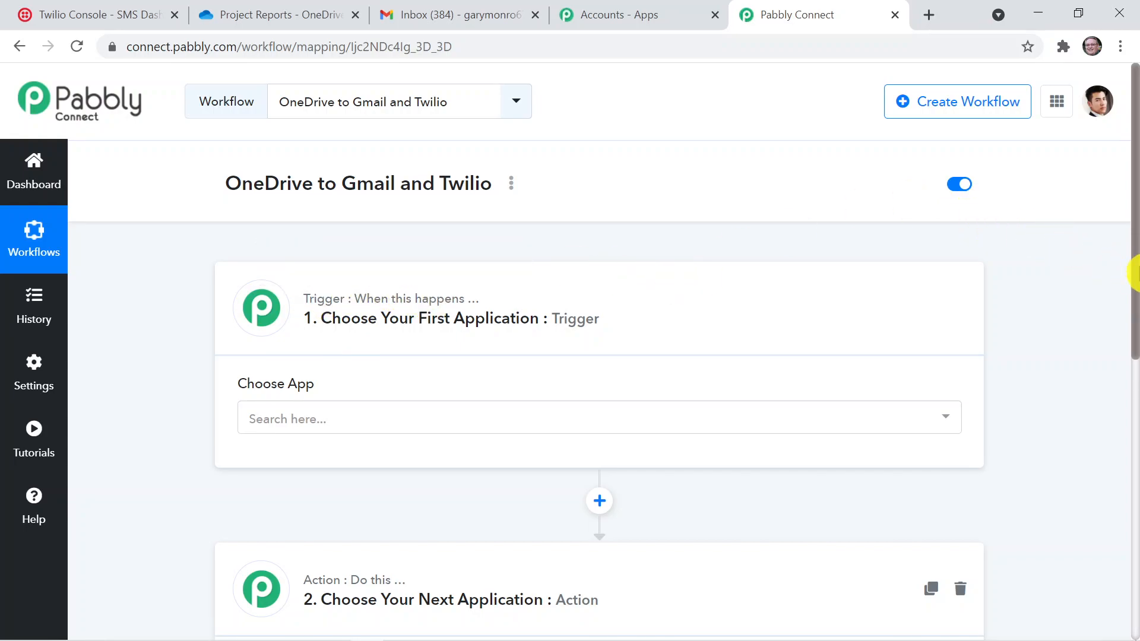
pyautogui.moveTo(1134, 273); pyautogui.dragTo(1134, 384)
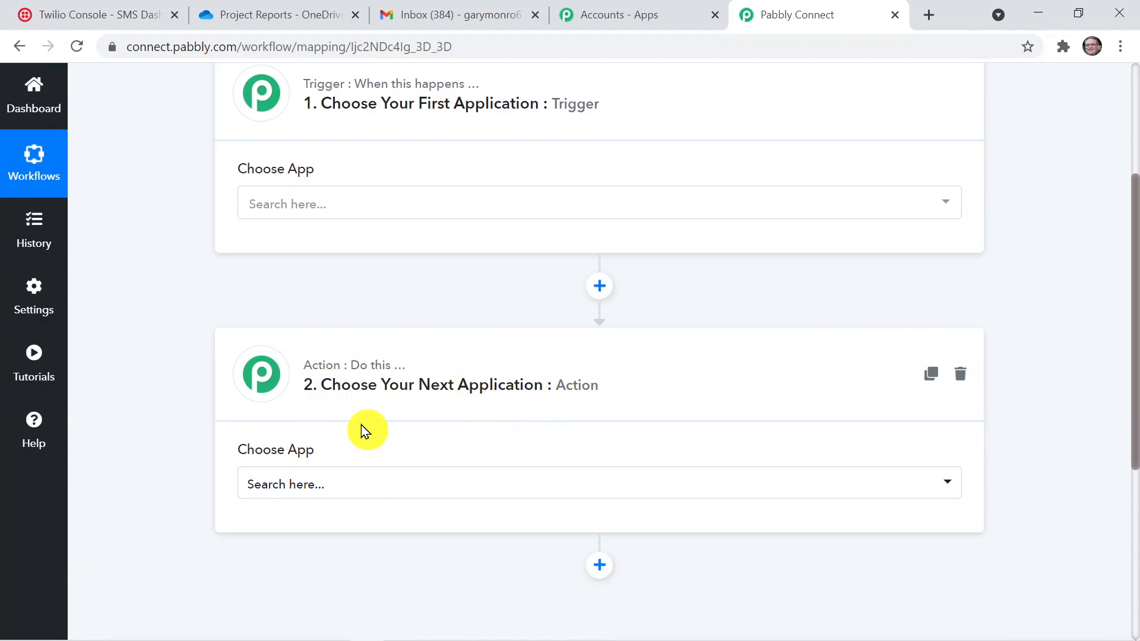
pyautogui.moveTo(1133, 381); pyautogui.dragTo(1129, 324)
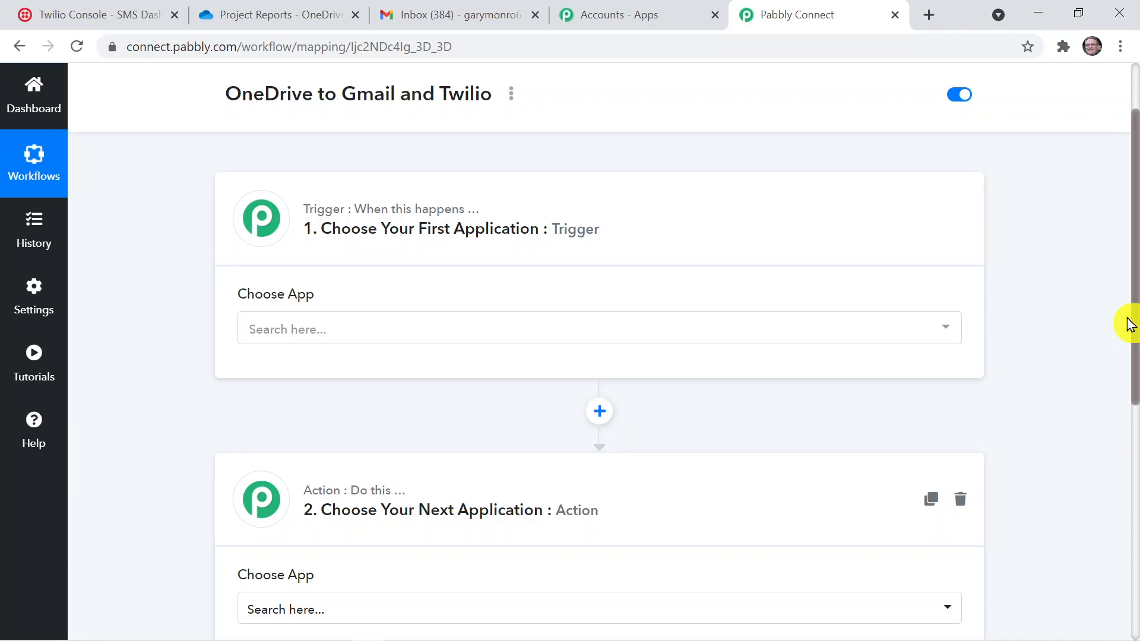
pyautogui.moveTo(1129, 325); pyautogui.dragTo(1120, 301)
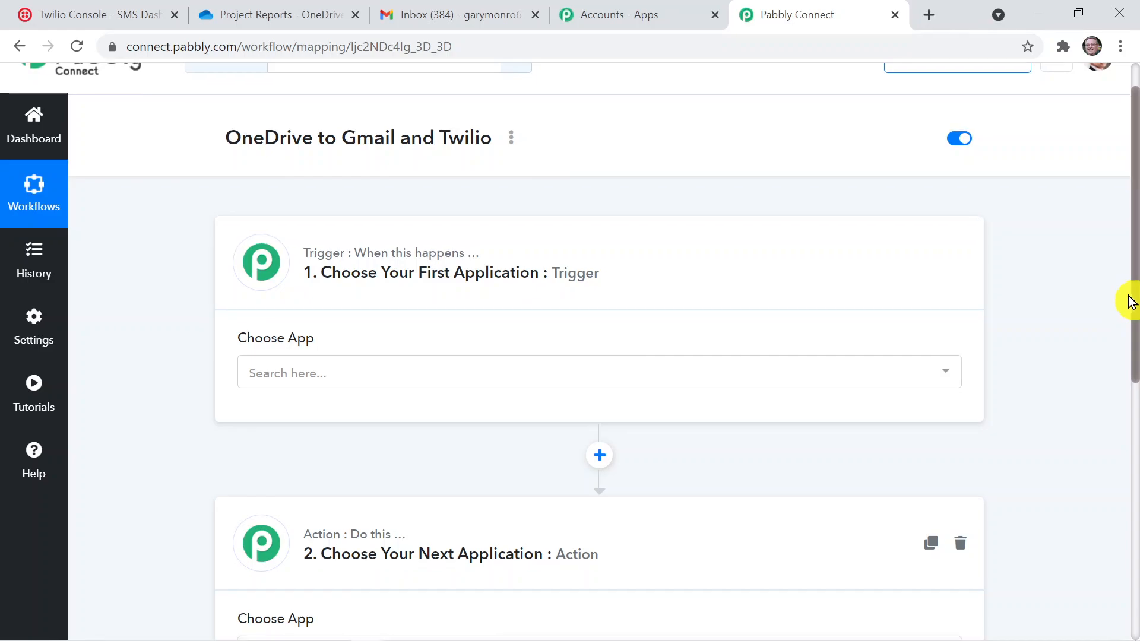
pyautogui.moveTo(1133, 300); pyautogui.dragTo(1133, 256)
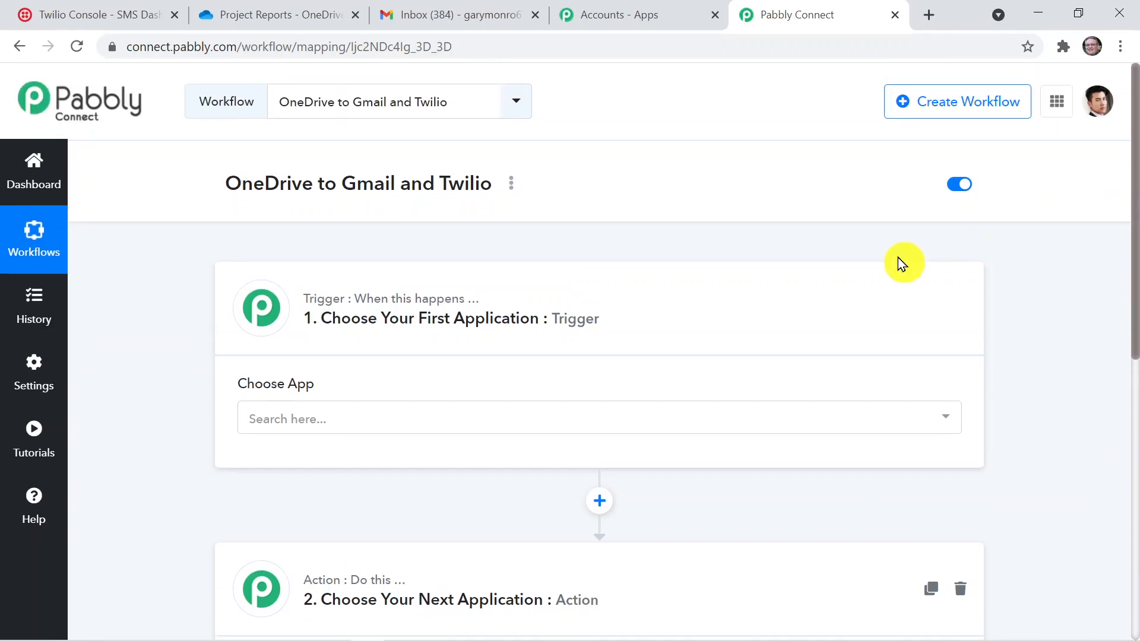
# Set the workflow's trigger application to Microsoft OneDrive with New File as the trigger event
pyautogui.click(513, 420)
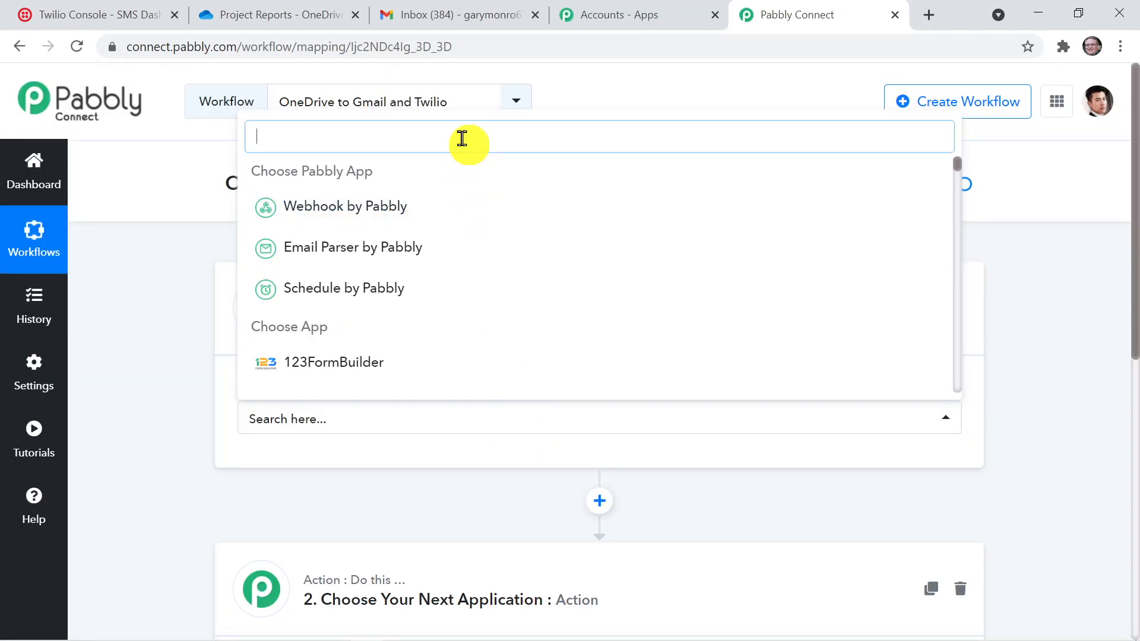
pyautogui.write('Micro')
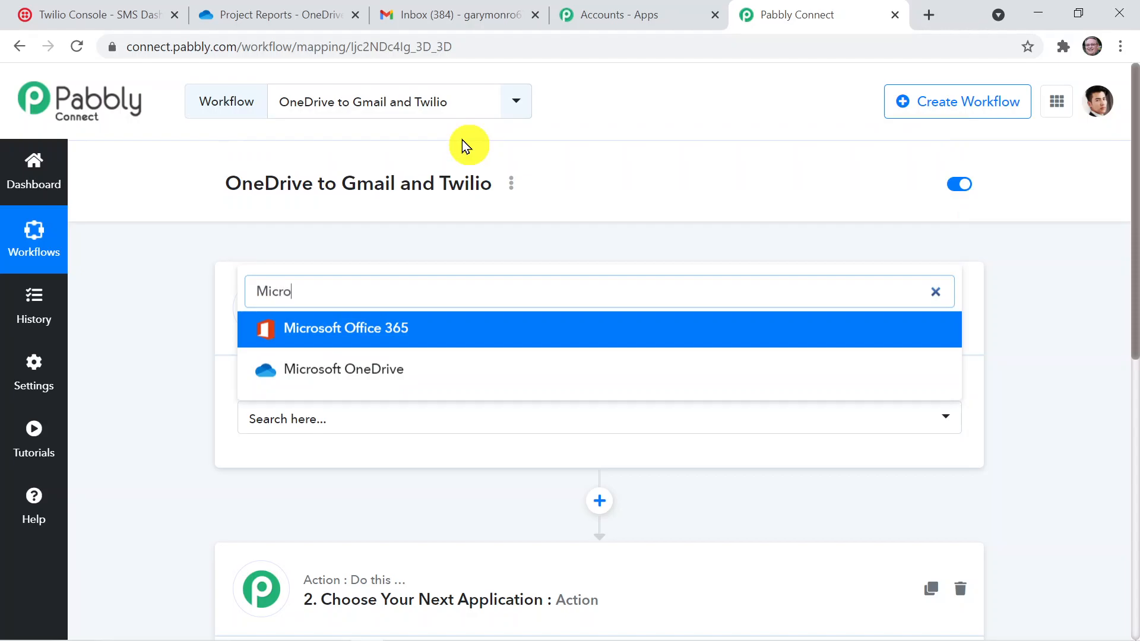
pyautogui.click(415, 368)
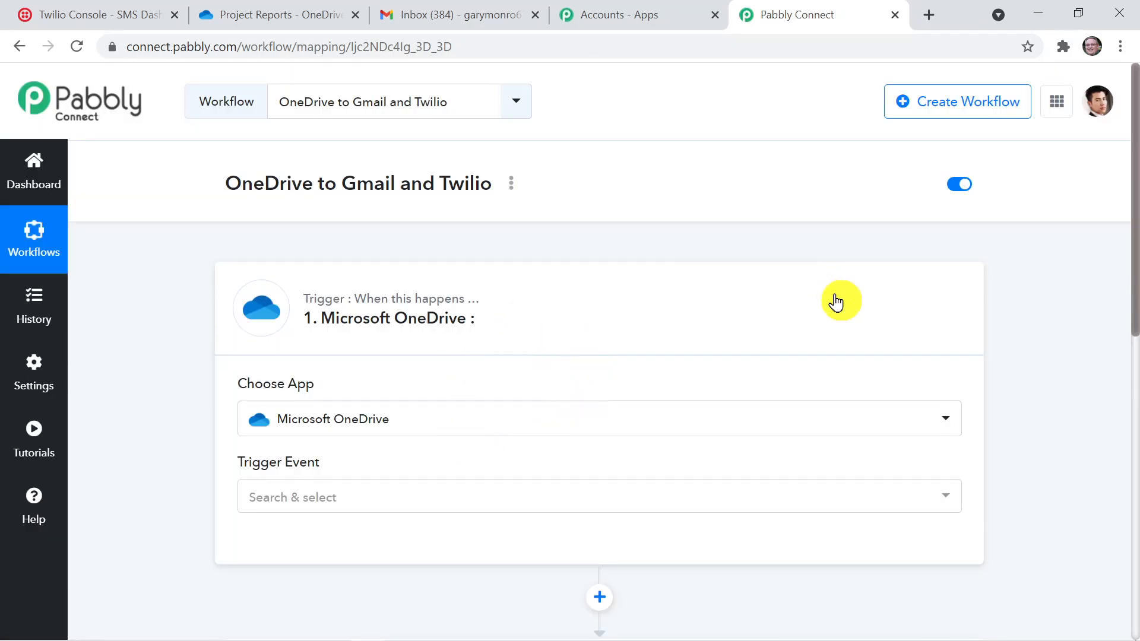
pyautogui.scroll(-3, 1135, 190)
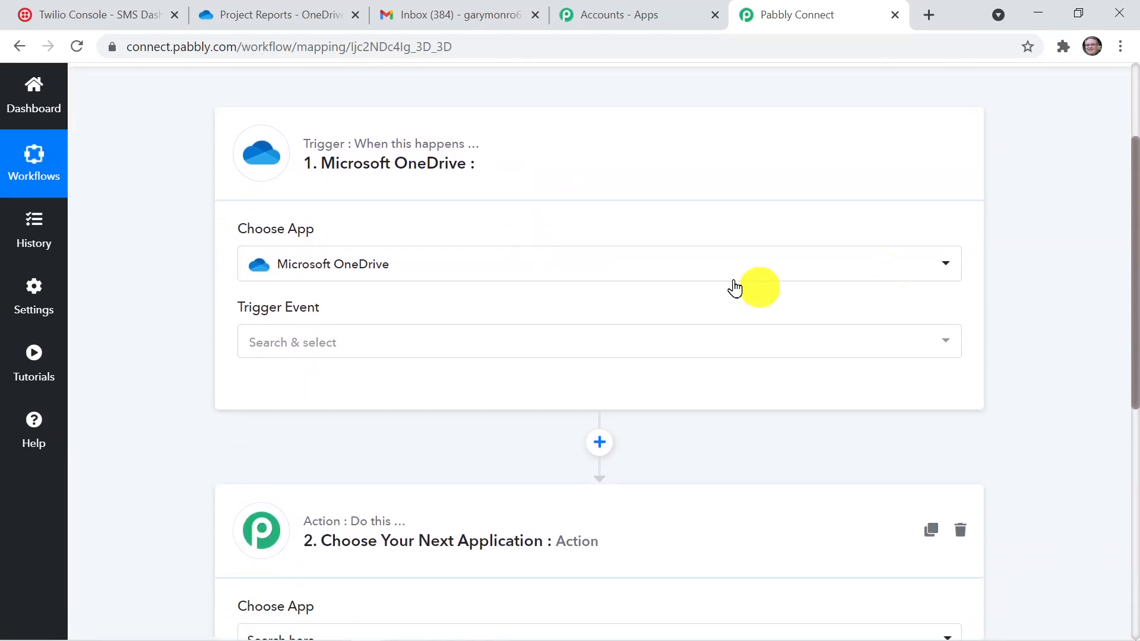
pyautogui.click(488, 350)
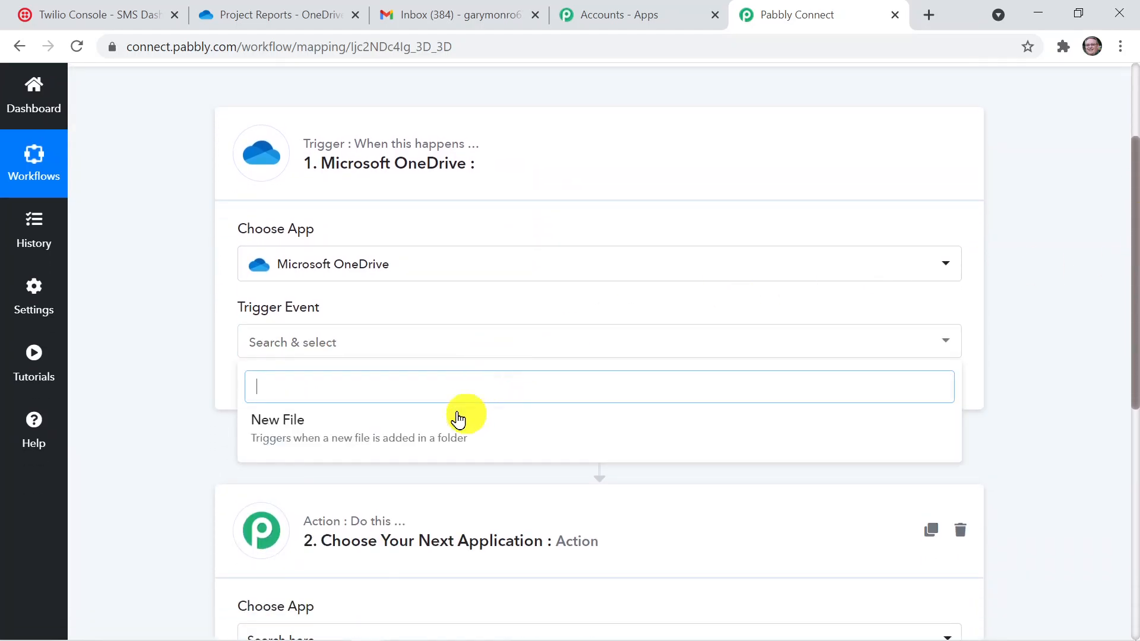
pyautogui.click(449, 440)
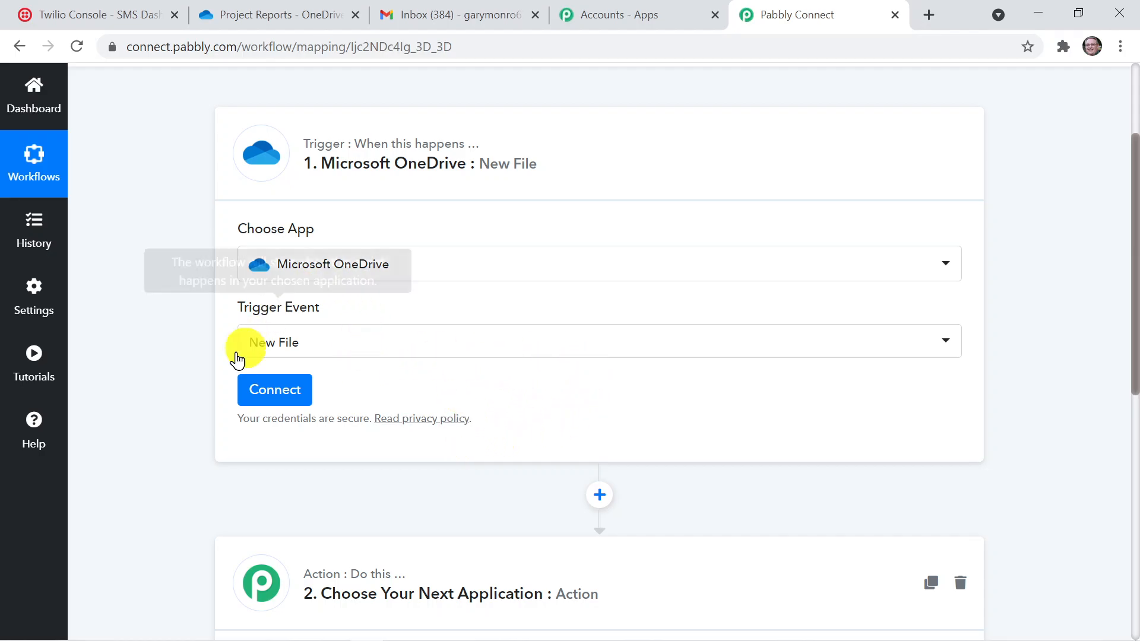
# Connect the trigger to the Microsoft OneDrive account through a new connection, granting Pabbly Connect the requested permissions
pyautogui.click(290, 404)
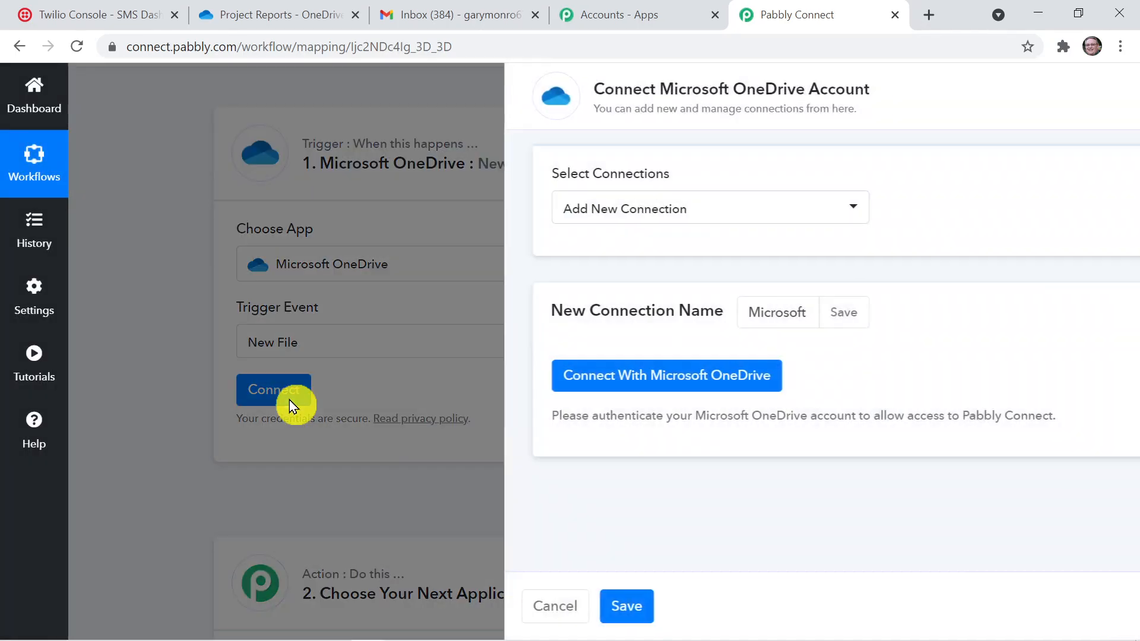
pyautogui.click(559, 375)
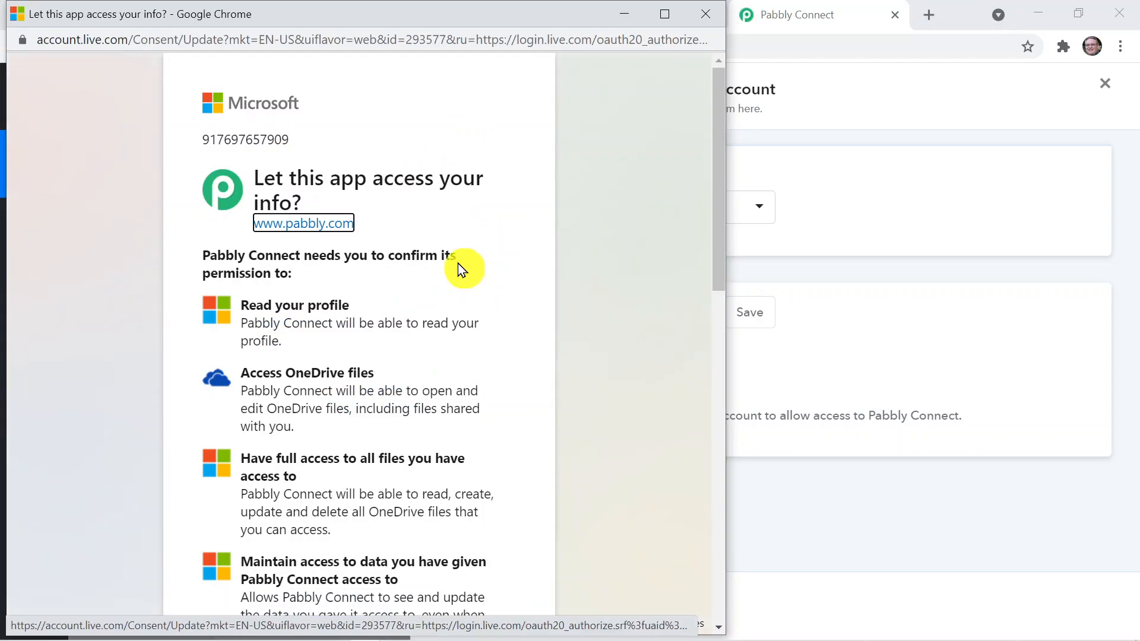
pyautogui.moveTo(716, 221); pyautogui.dragTo(698, 549)
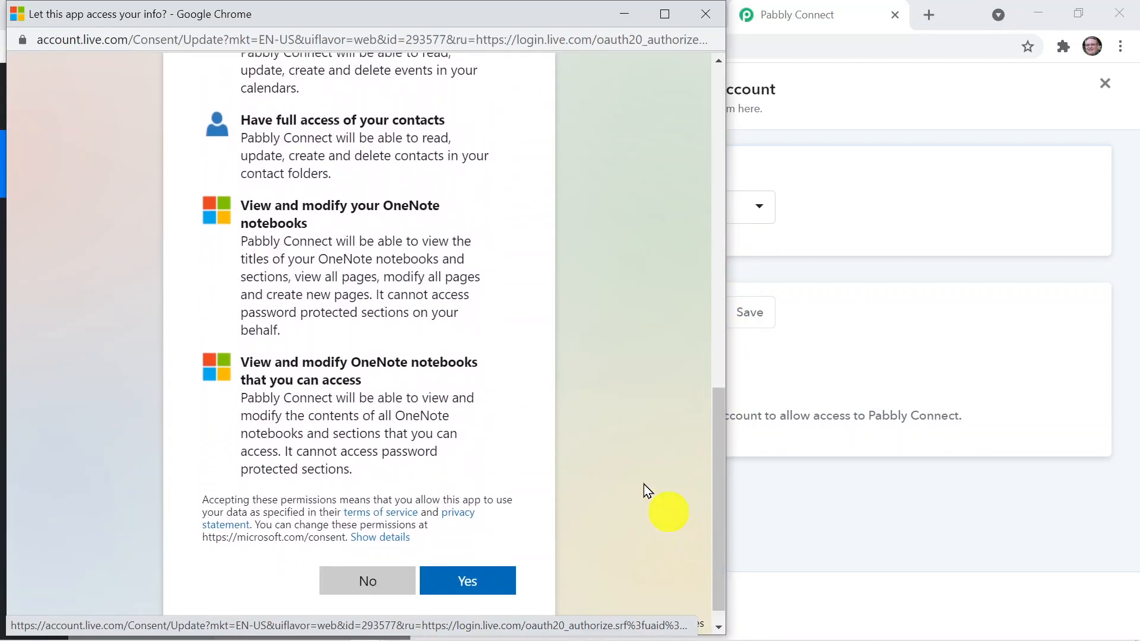
pyautogui.click(455, 581)
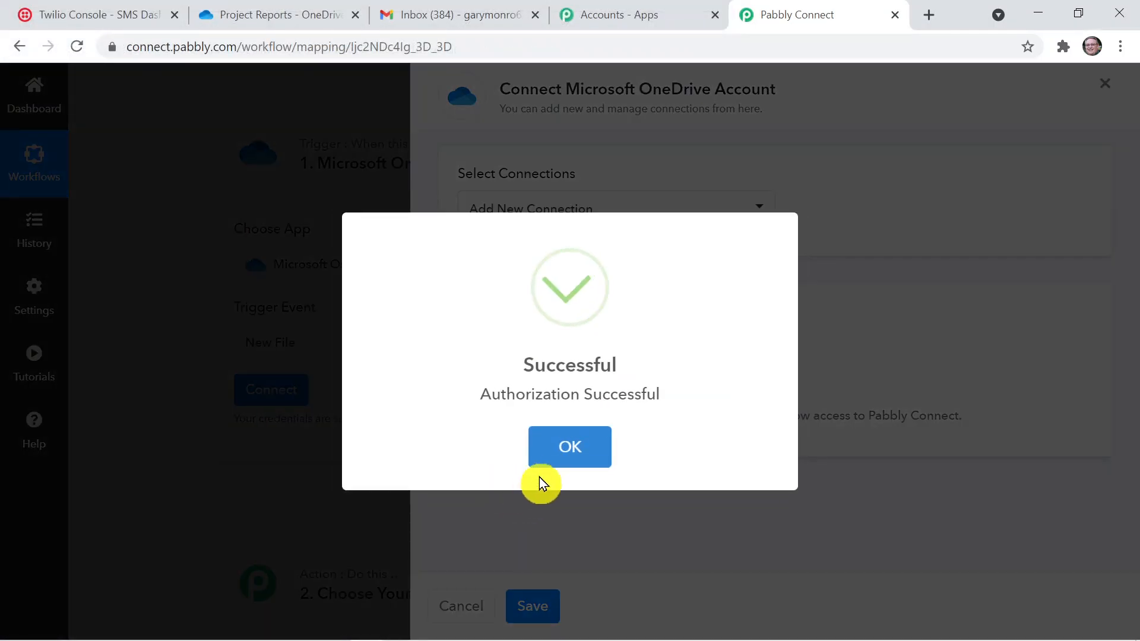
pyautogui.click(561, 451)
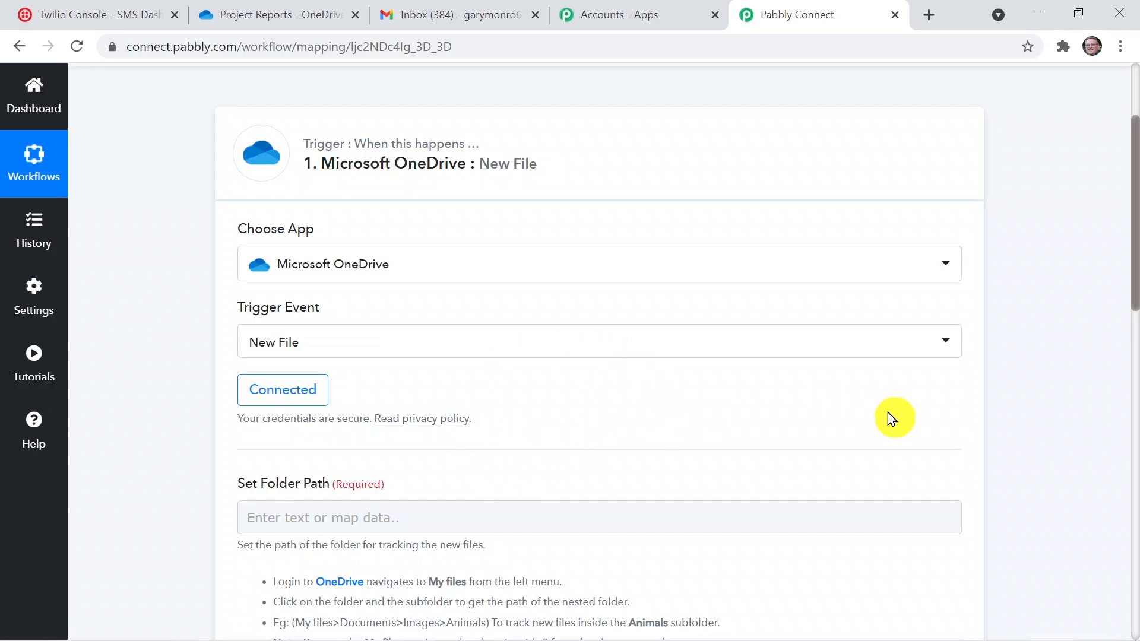
# Set the trigger's folder path to "Documents/pabbly/Project Reports" and check it against the folder's location in OneDrive
pyautogui.moveTo(1135, 312); pyautogui.dragTo(1133, 331)
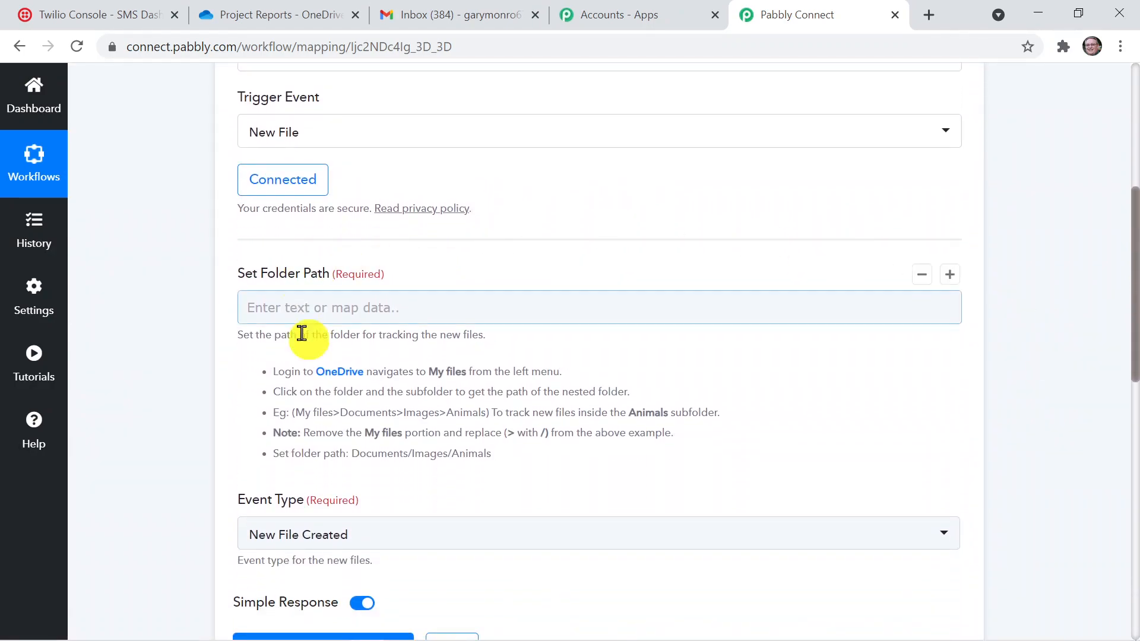
pyautogui.click(252, 301)
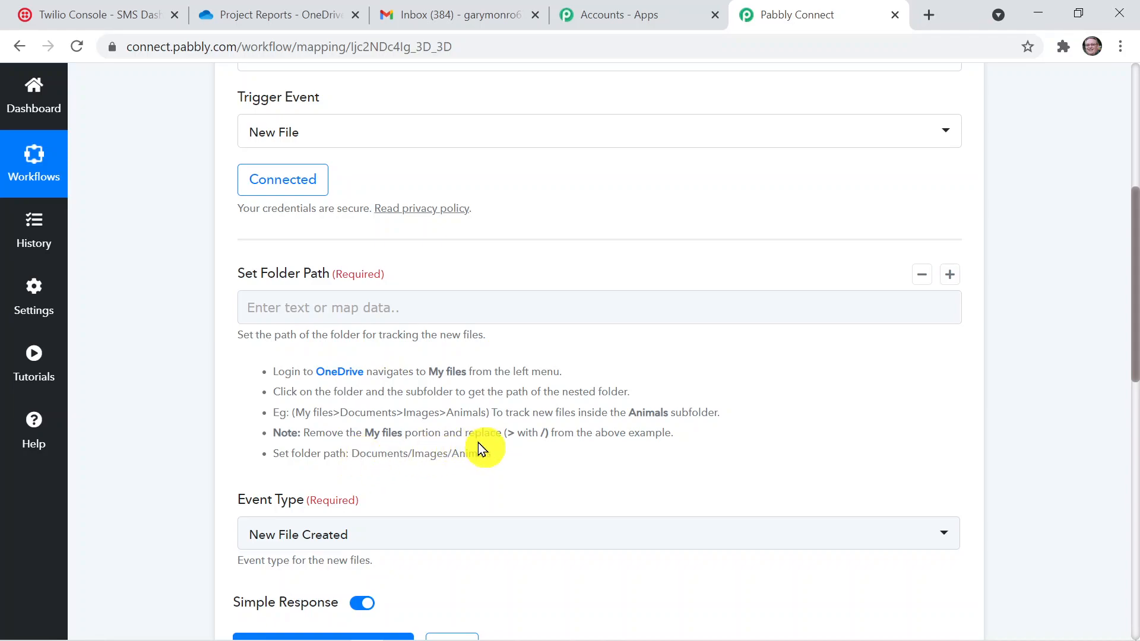
pyautogui.click(364, 306)
pyautogui.write('Documents/pabbly/Pro')
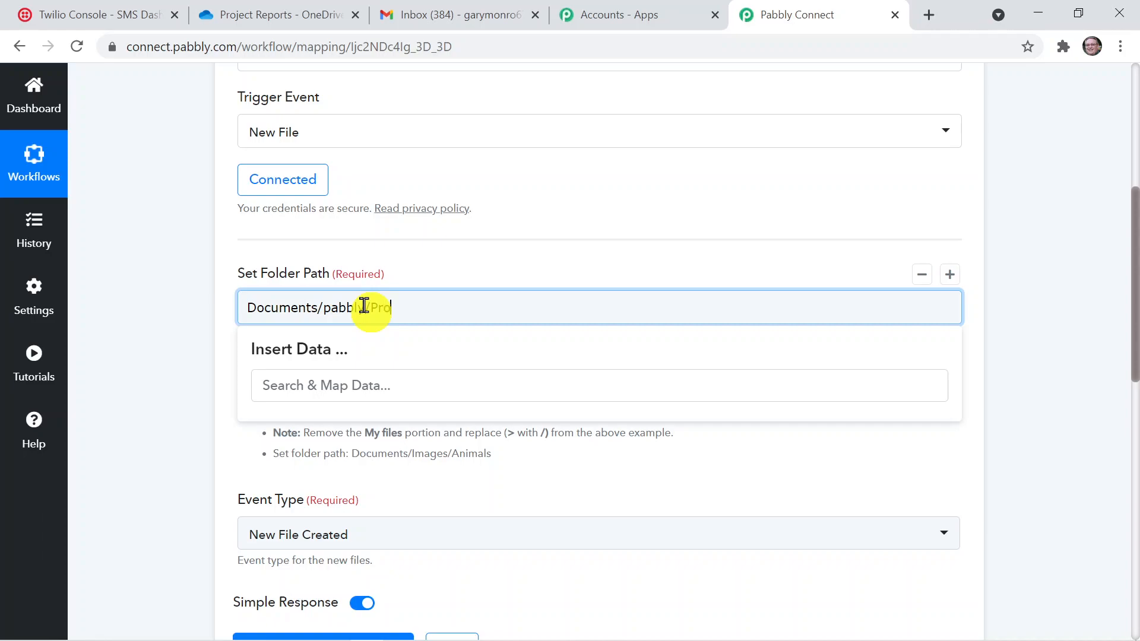
pyautogui.write('ject Re')
pyautogui.click(579, 489)
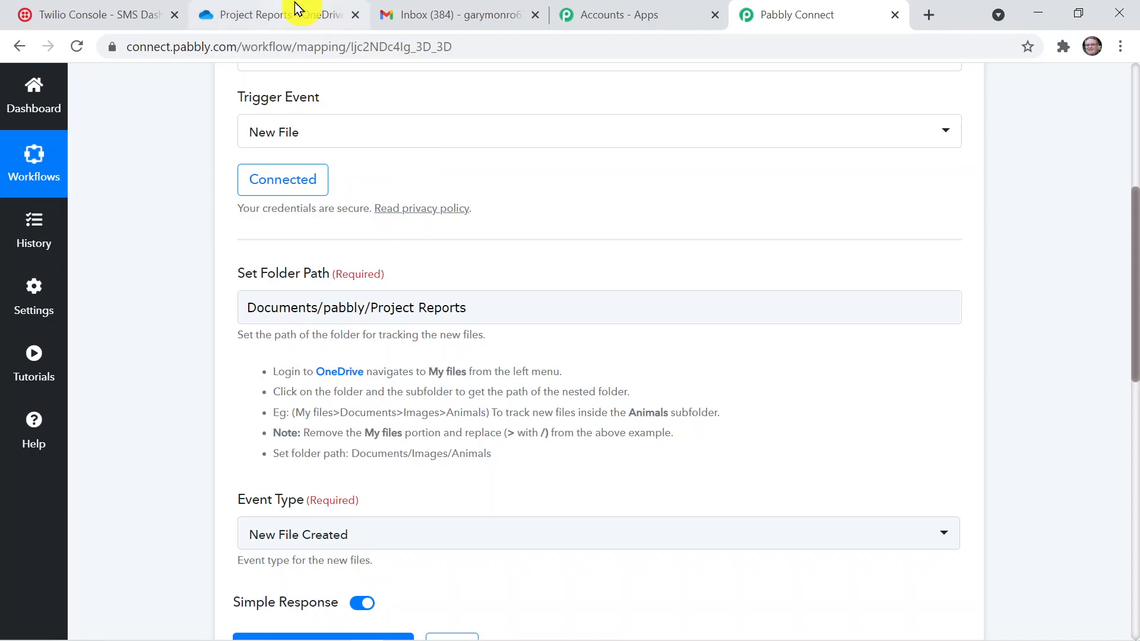
pyautogui.click(290, 13)
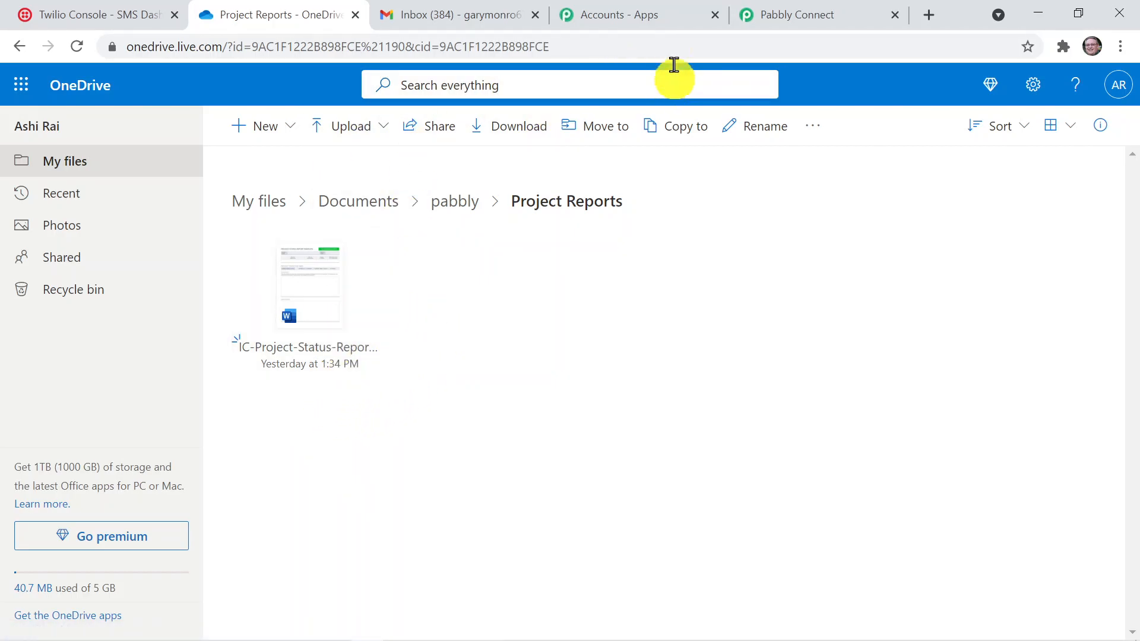
pyautogui.click(796, 14)
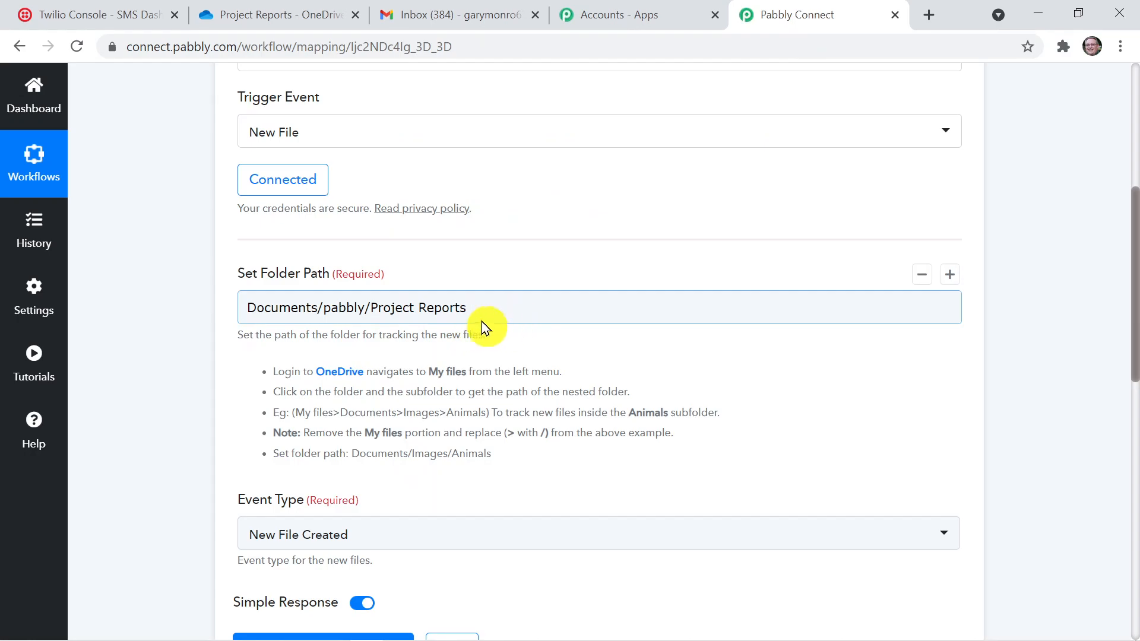
# Save the OneDrive trigger with a test request and compare the received file data with the file in the Project Reports folder
pyautogui.moveTo(1131, 301); pyautogui.dragTo(1132, 380)
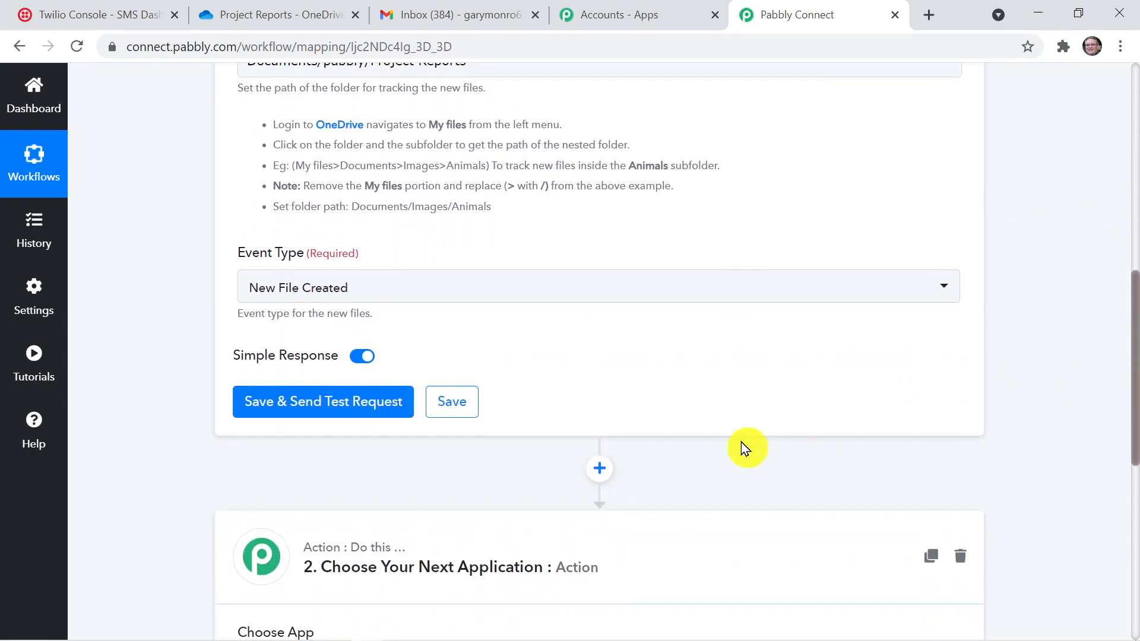
pyautogui.click(326, 402)
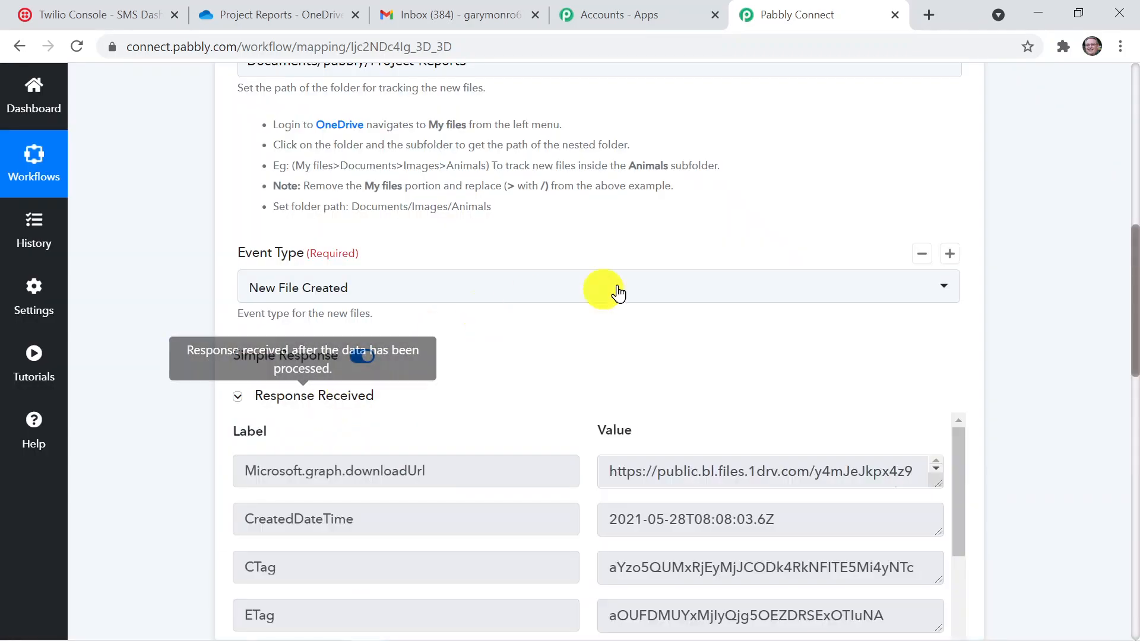
pyautogui.moveTo(1135, 279); pyautogui.dragTo(1136, 338)
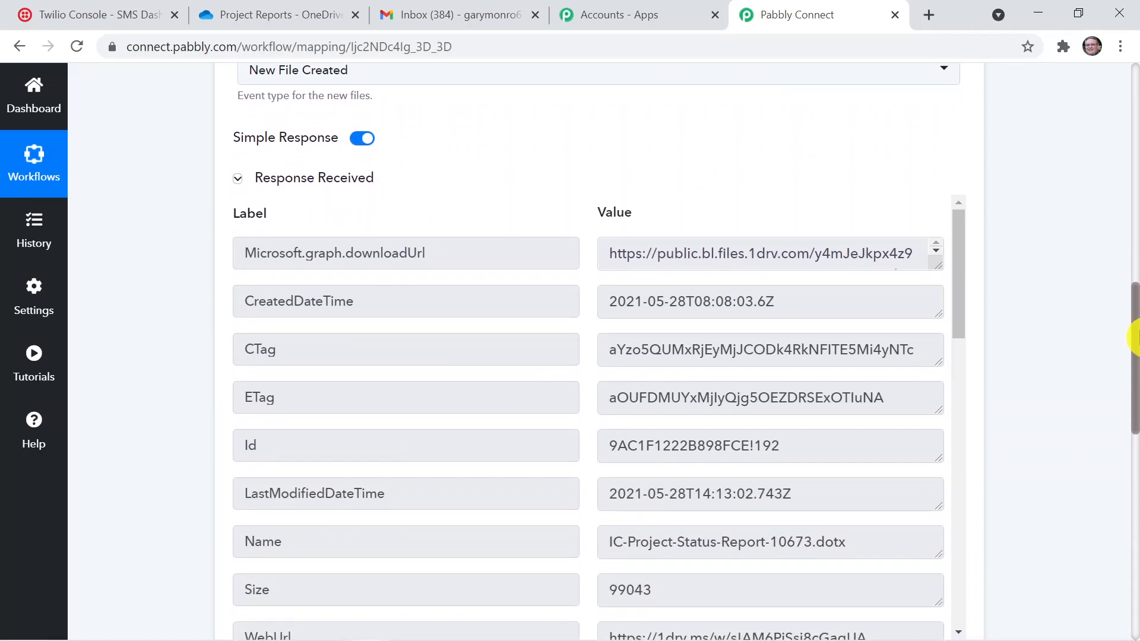
pyautogui.click(326, 13)
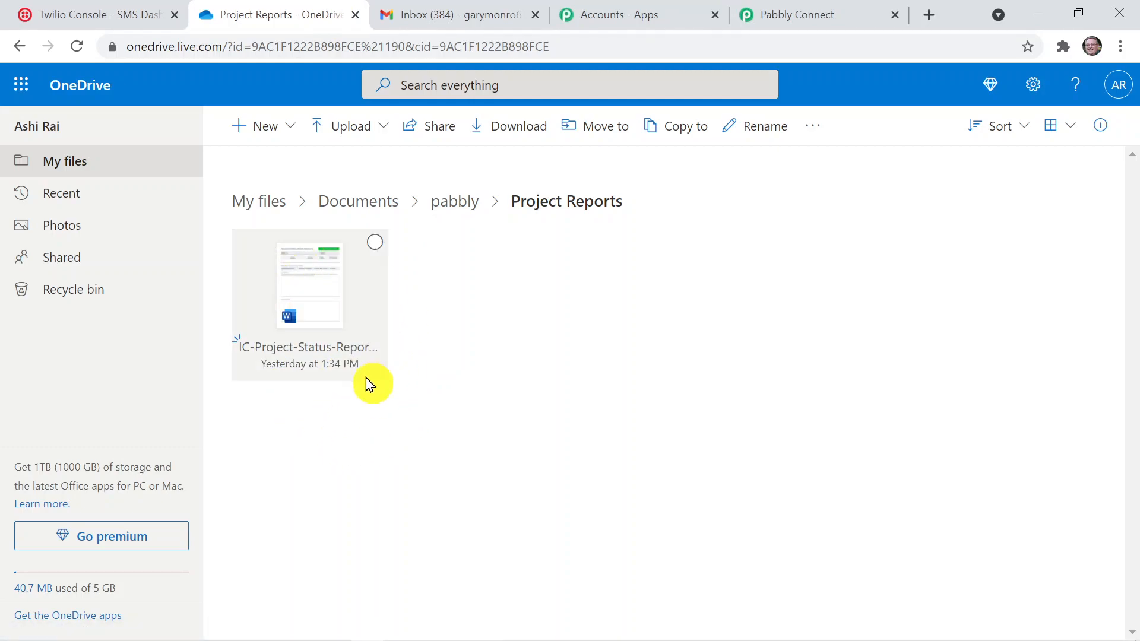
pyautogui.click(830, 25)
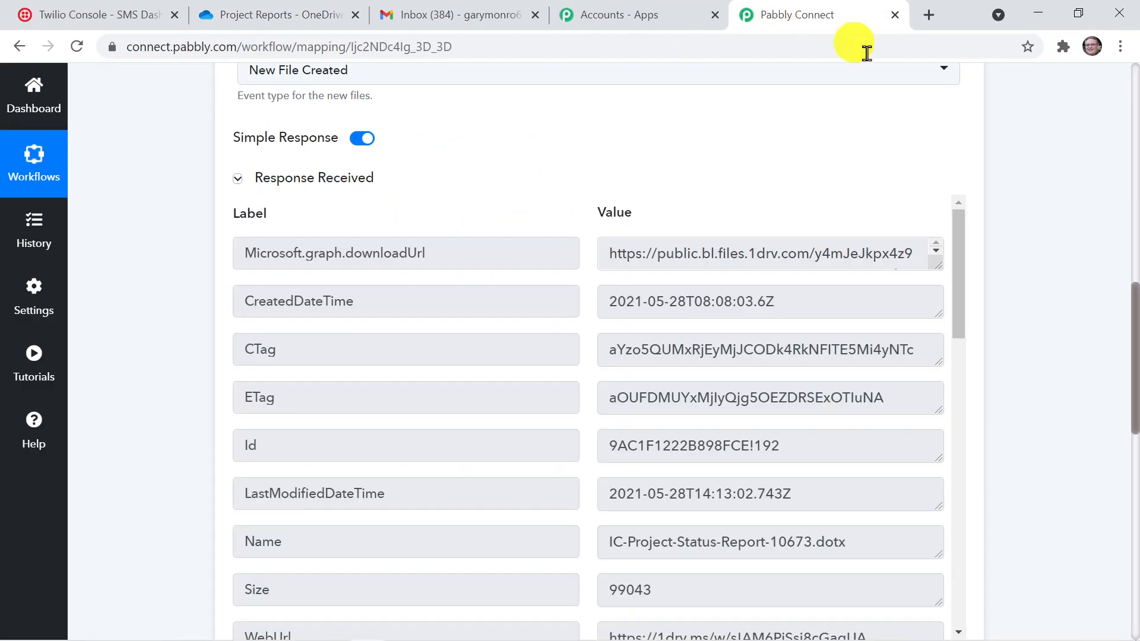
pyautogui.moveTo(1132, 356); pyautogui.dragTo(1134, 407)
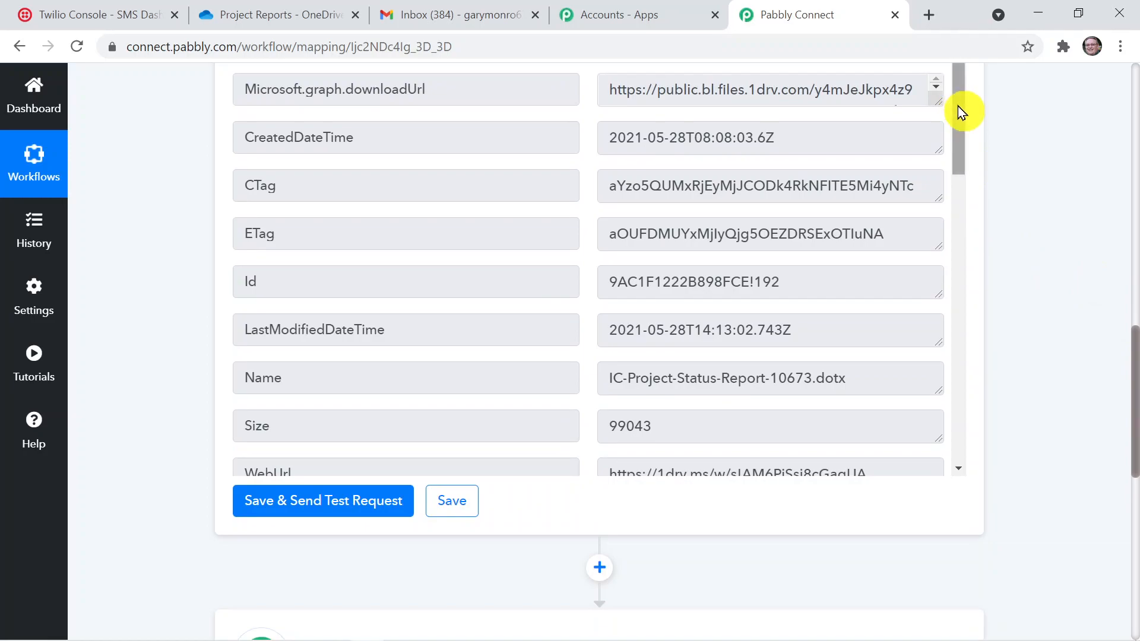
pyautogui.moveTo(959, 109); pyautogui.dragTo(970, 411)
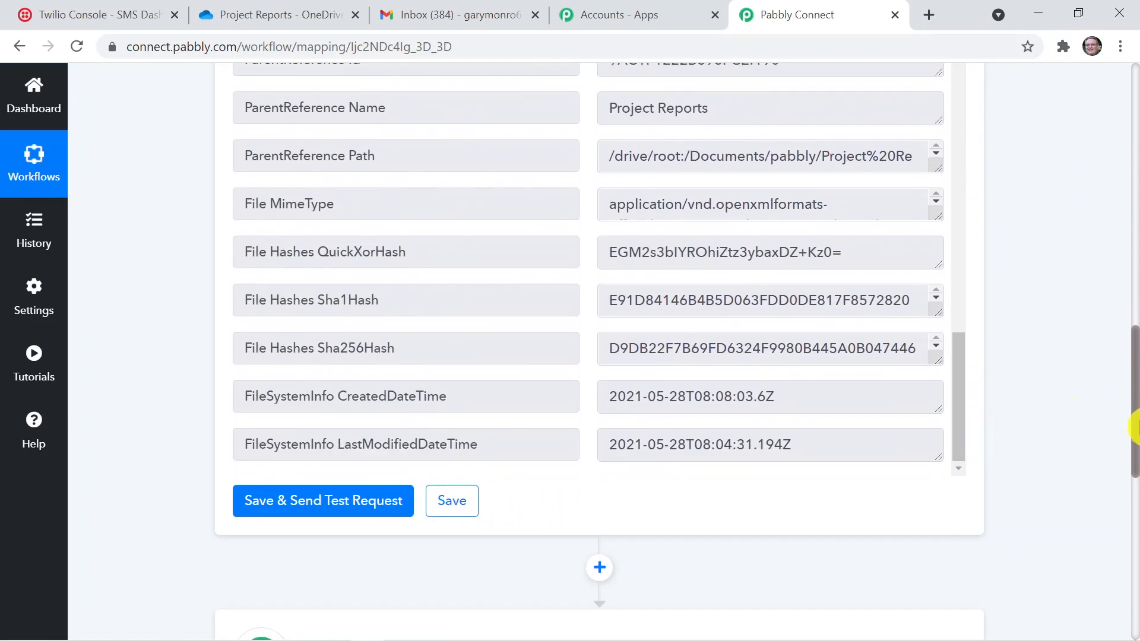
# Set the workflow's action application to Gmail with Send Email (with Plain Text) as the action event
pyautogui.moveTo(1135, 425); pyautogui.dragTo(1132, 585)
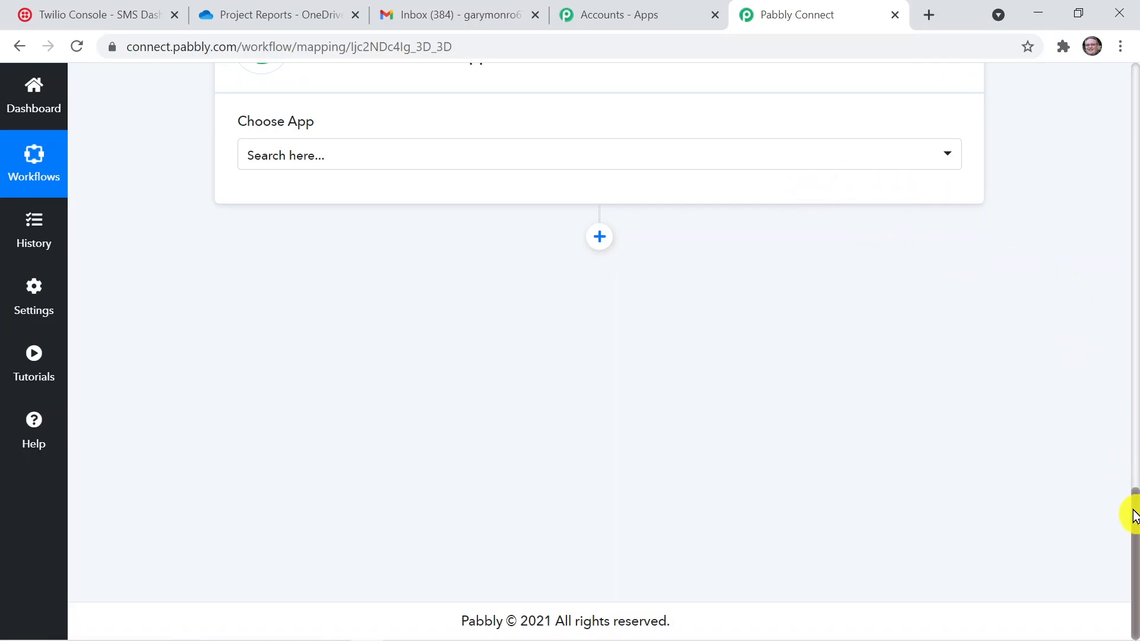
pyautogui.moveTo(1132, 529); pyautogui.dragTo(1133, 444)
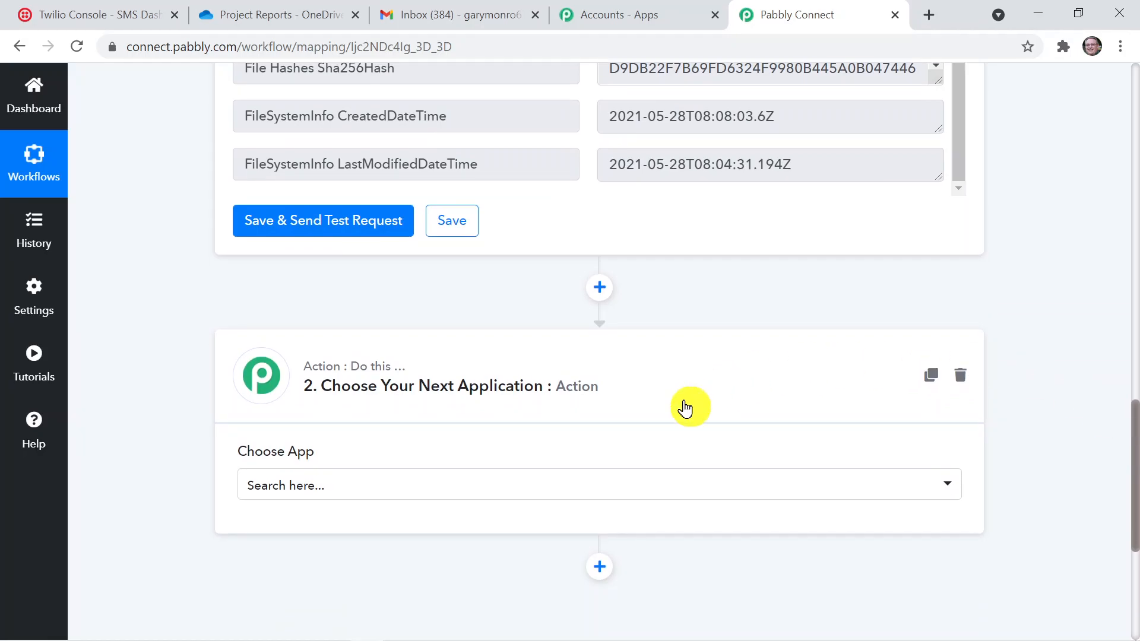
pyautogui.click(481, 485)
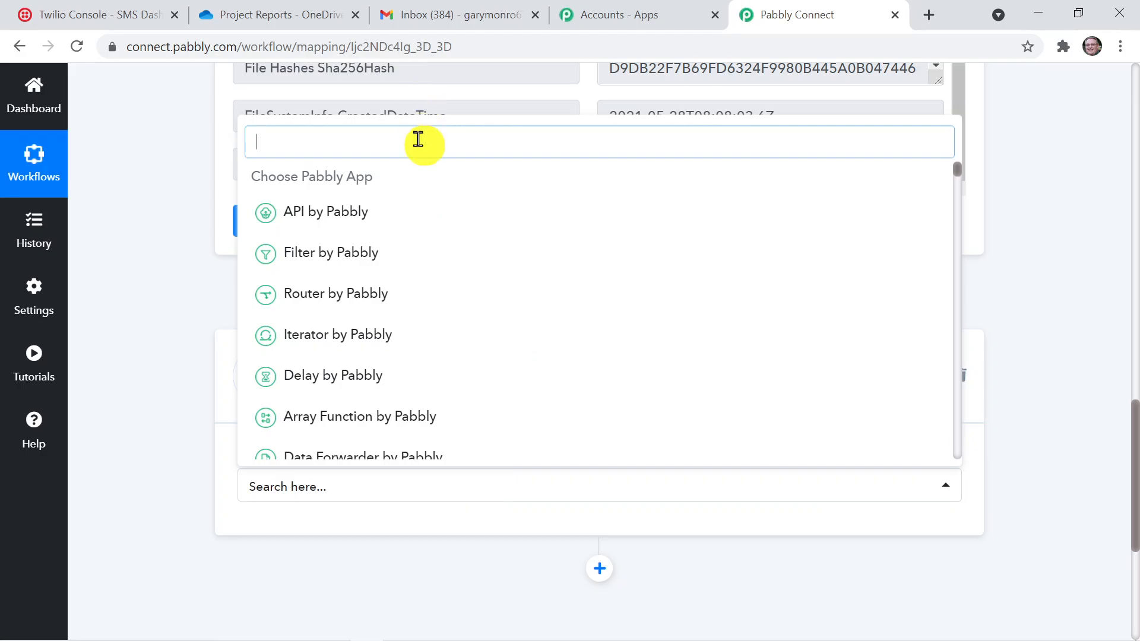
pyautogui.write('P')
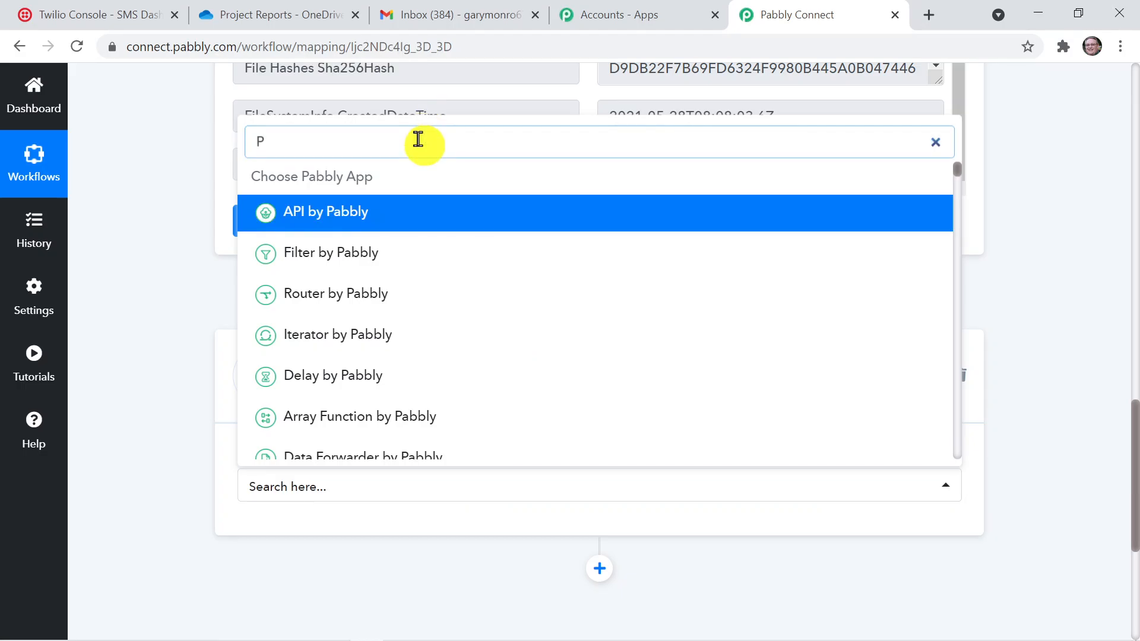
pyautogui.press('BackSpace')
pyautogui.write('Gmai')
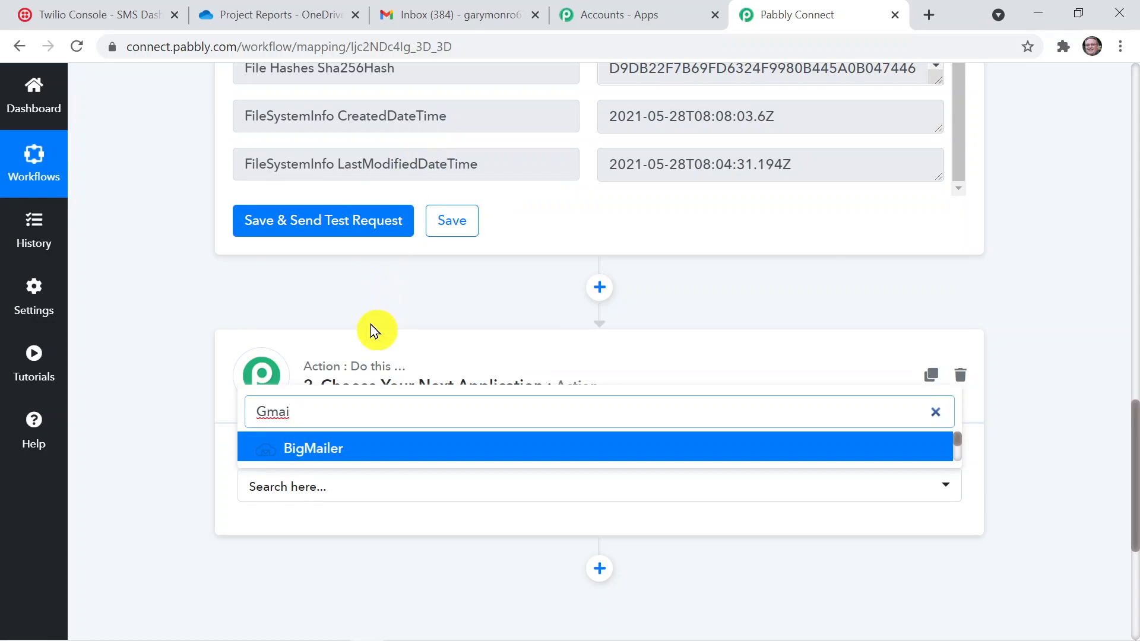
pyautogui.write('l')
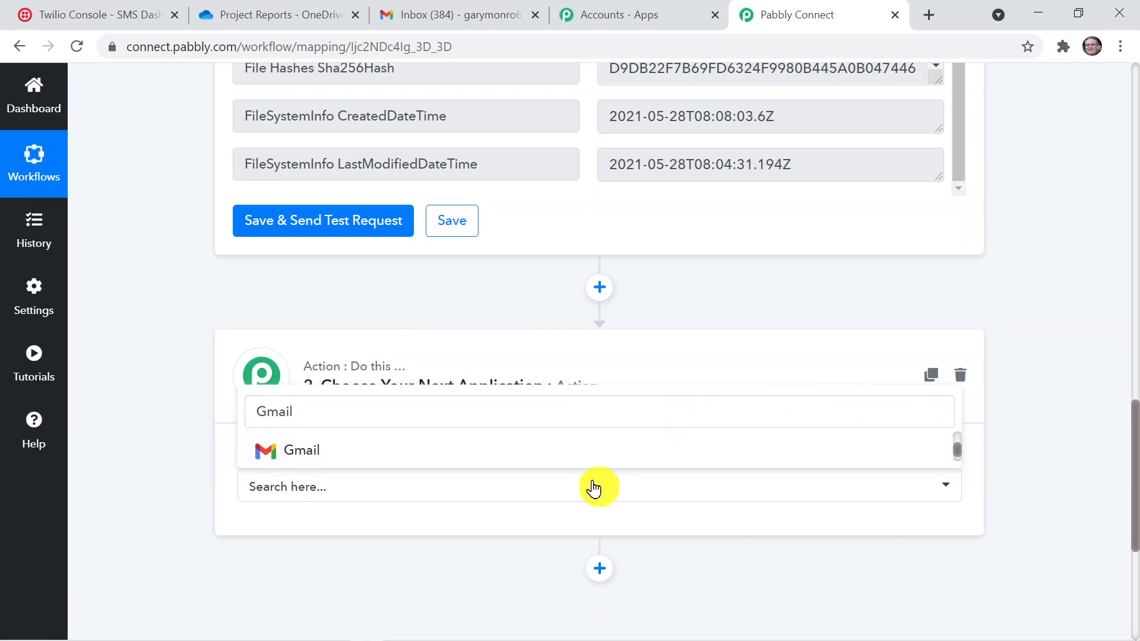
pyautogui.click(600, 461)
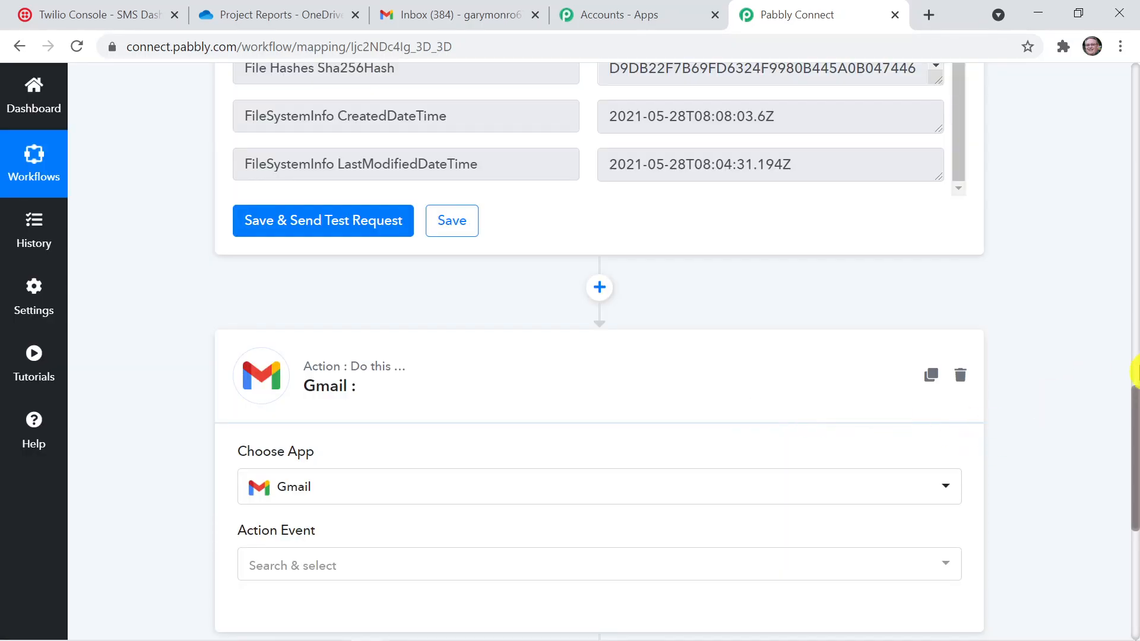
pyautogui.moveTo(1134, 424); pyautogui.dragTo(1133, 496)
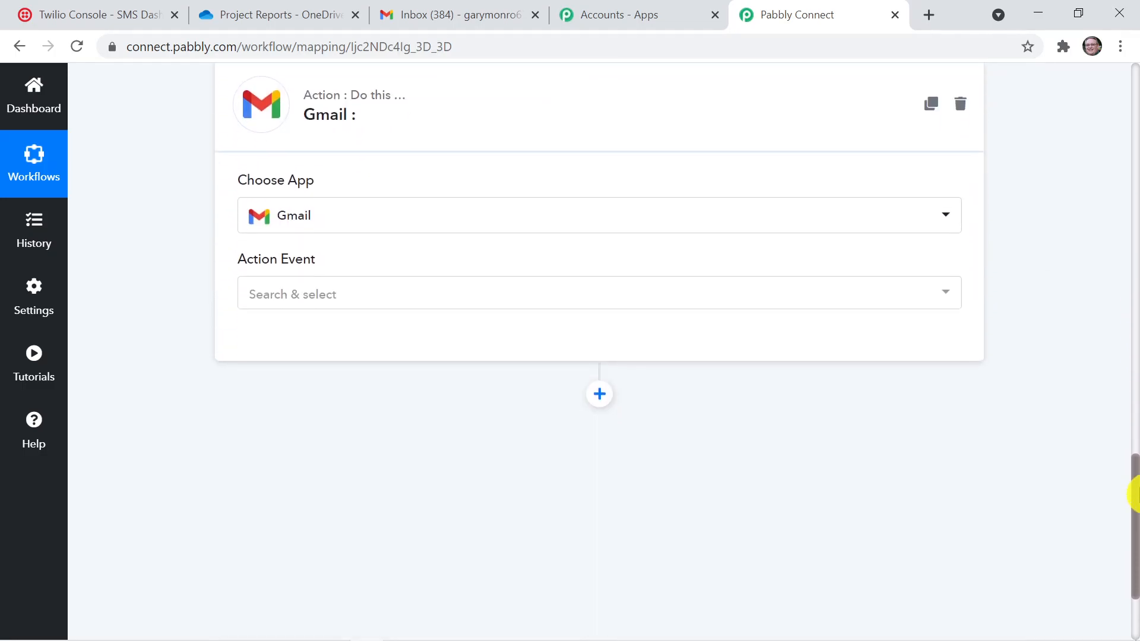
pyautogui.click(389, 301)
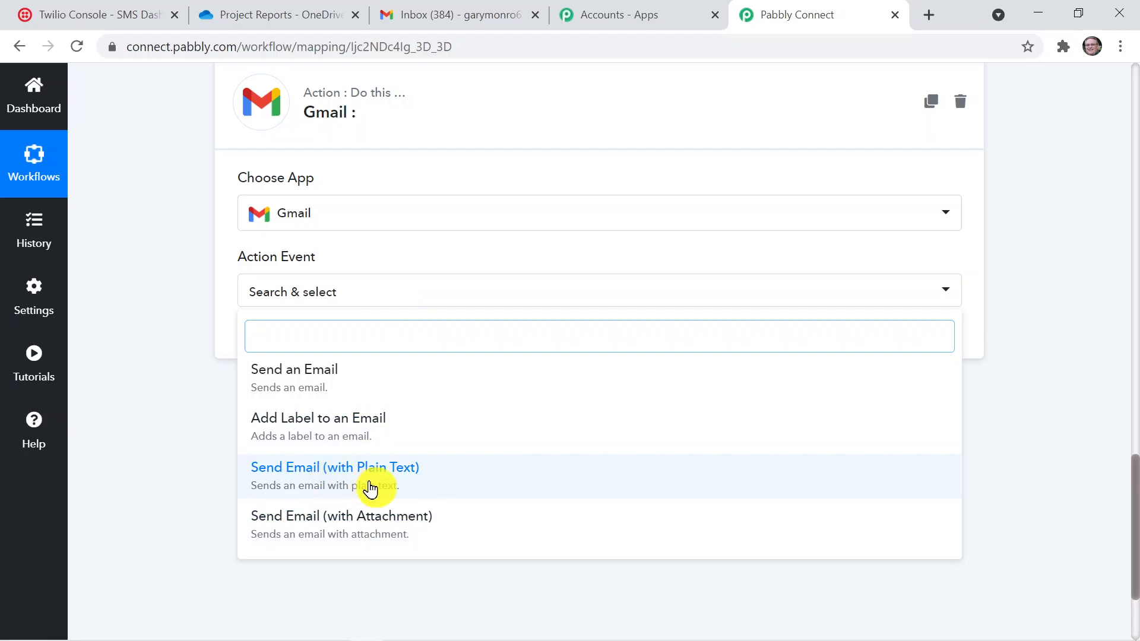
pyautogui.click(415, 480)
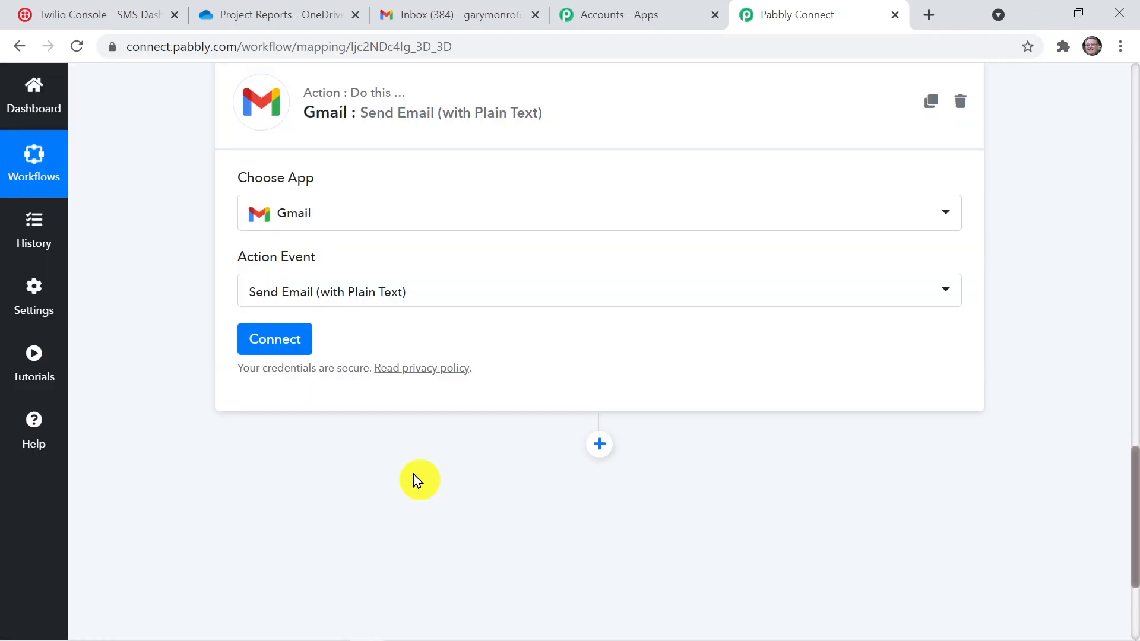
# Connect the Gmail action to the sender's Google account through a new connection, allowing Pabbly Connect the requested access
pyautogui.click(288, 340)
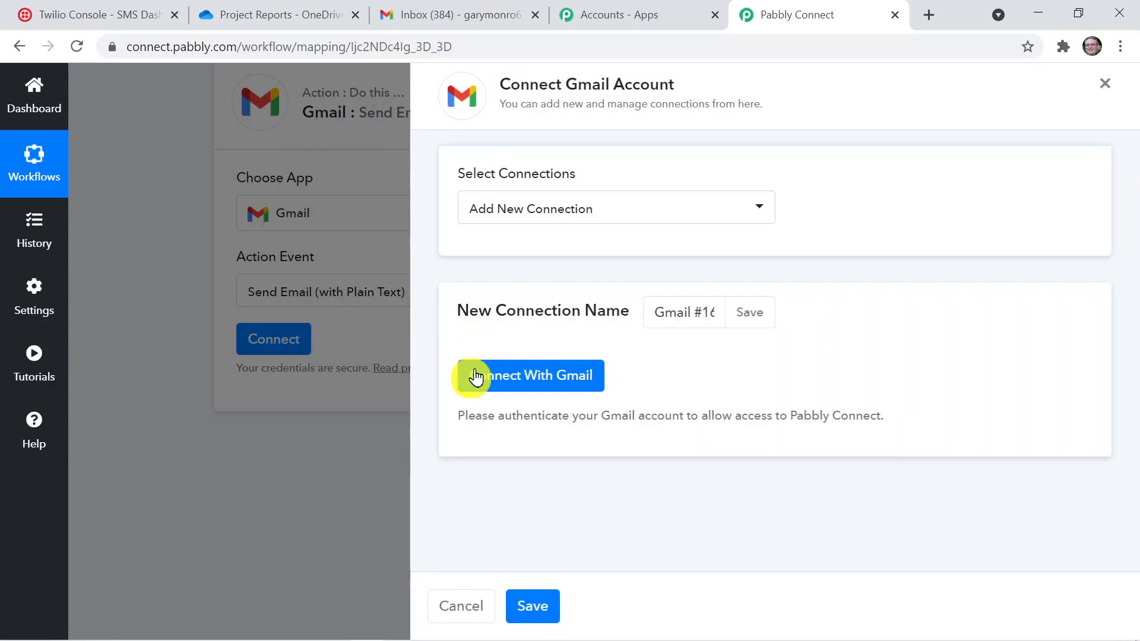
pyautogui.click(510, 375)
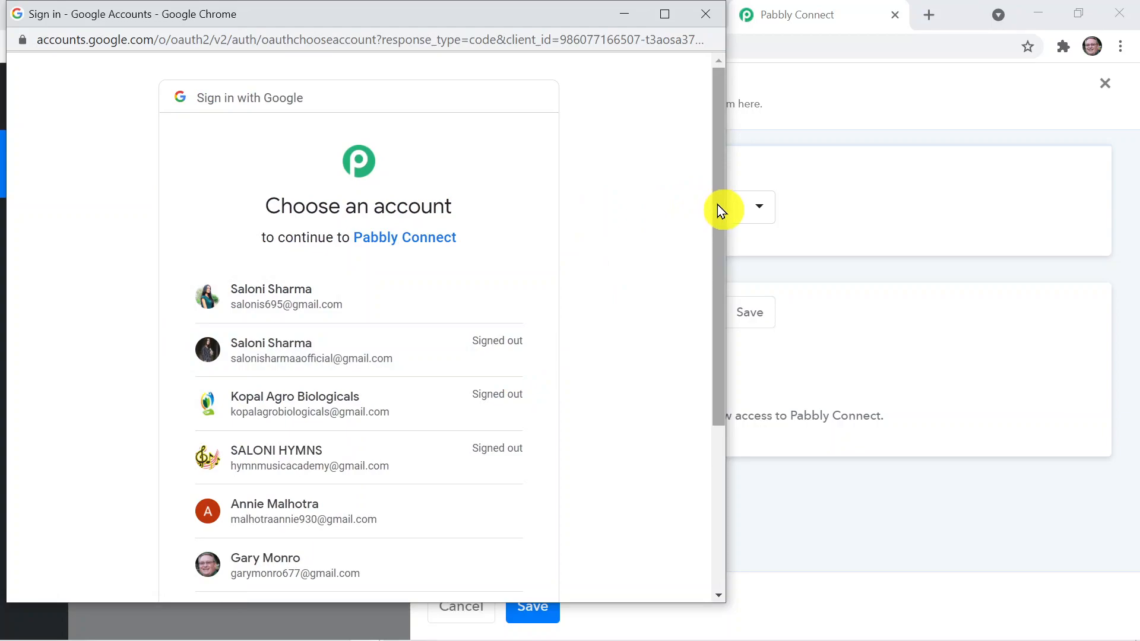
pyautogui.moveTo(717, 205); pyautogui.dragTo(724, 340)
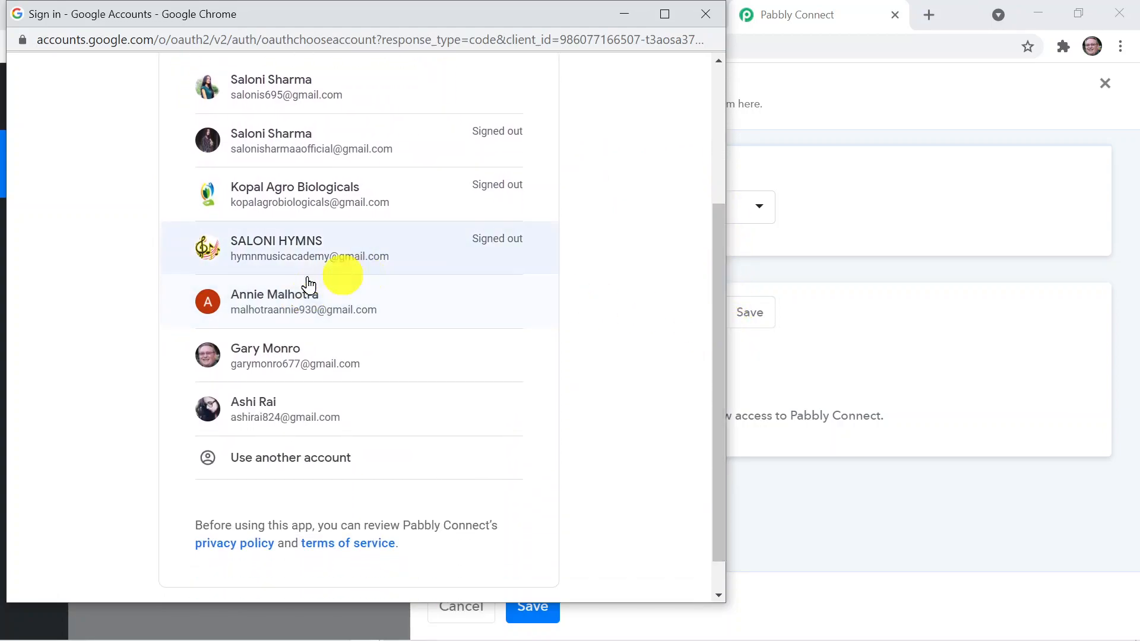
pyautogui.click(313, 309)
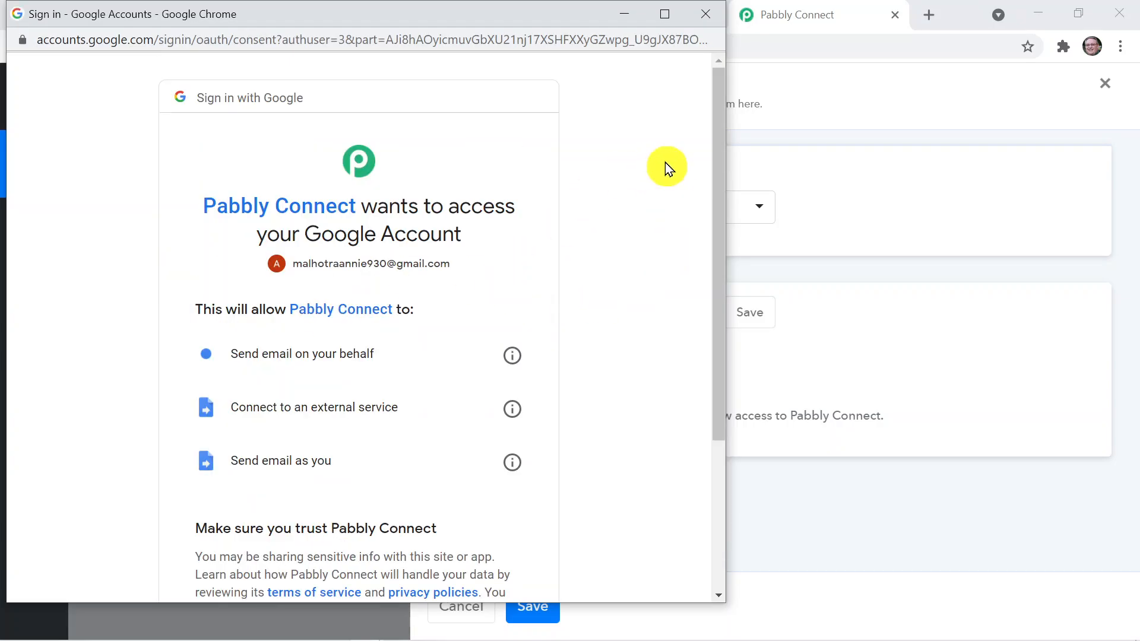
pyautogui.scroll(-2, 716, 190)
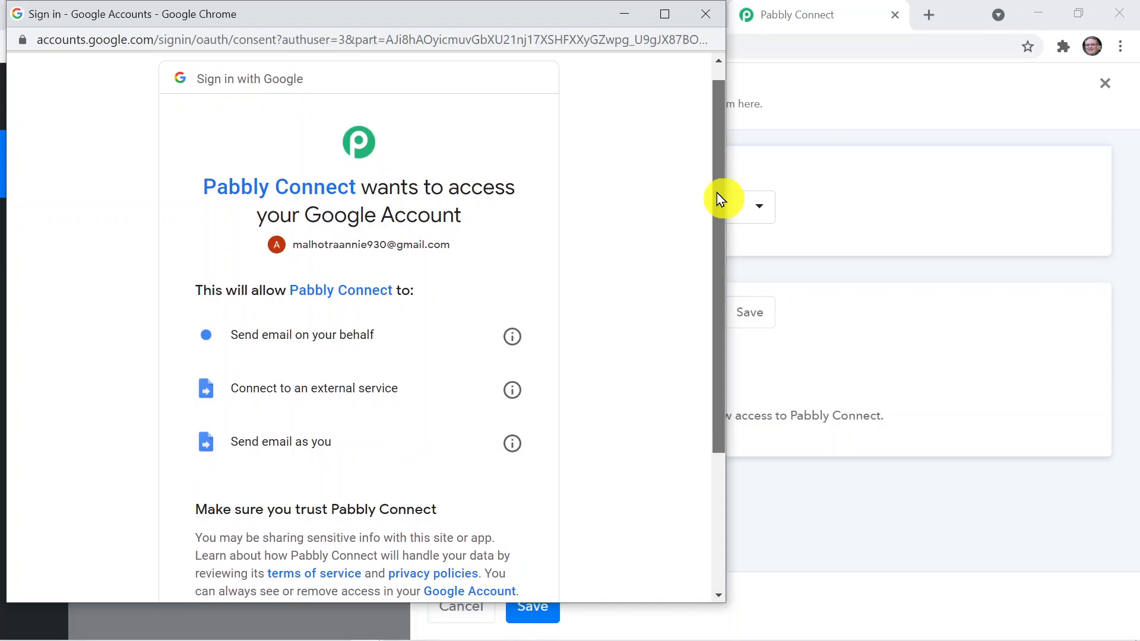
pyautogui.moveTo(722, 220); pyautogui.dragTo(733, 368)
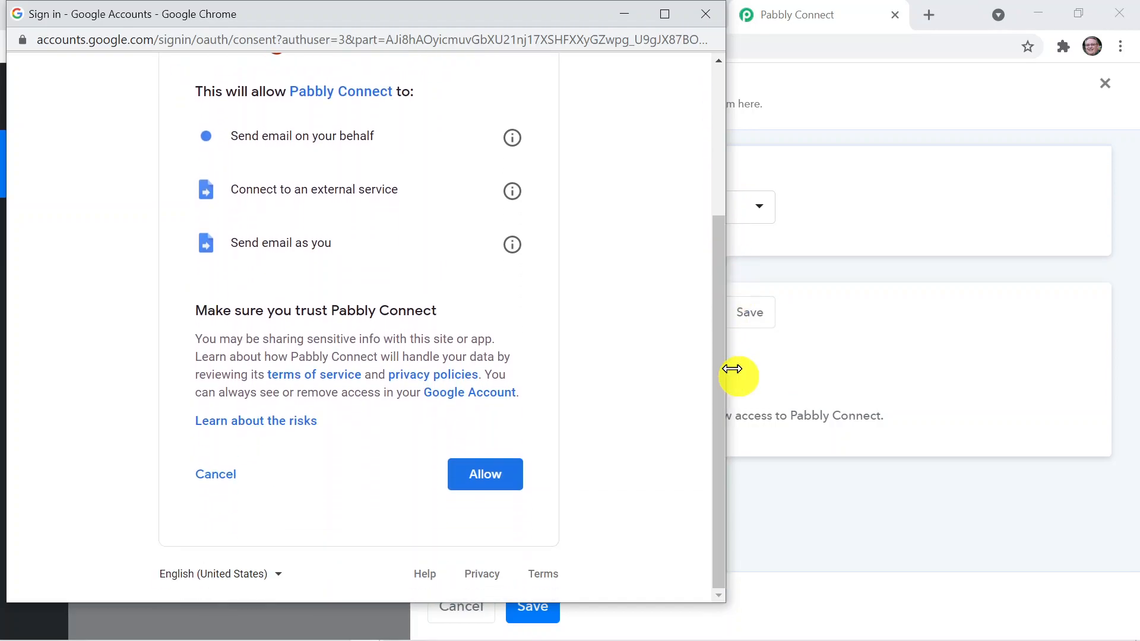
pyautogui.click(488, 474)
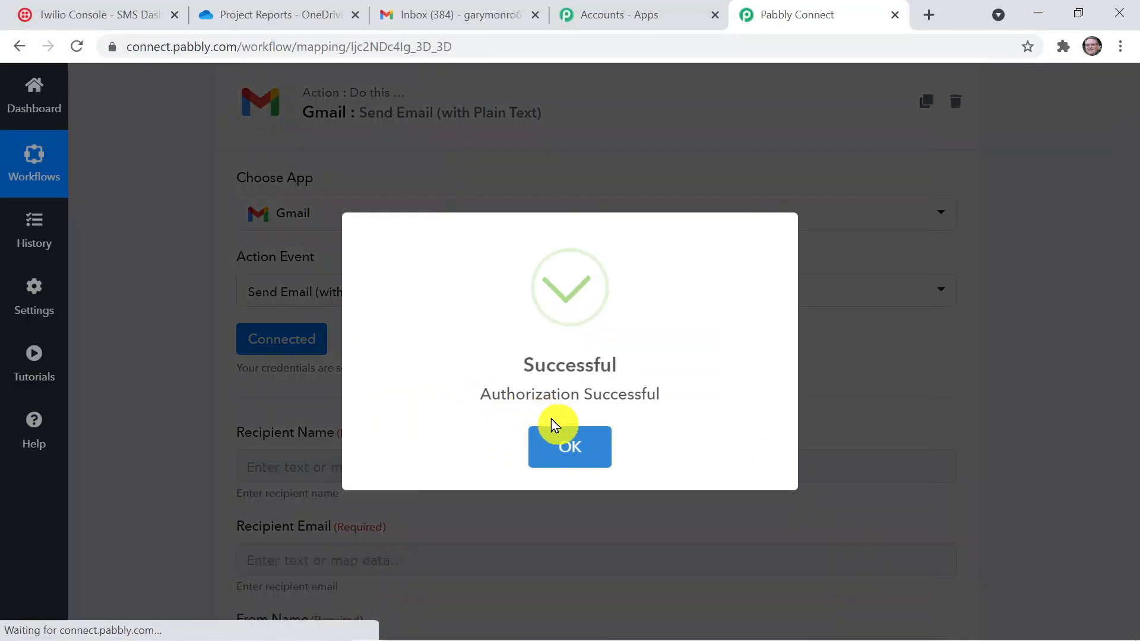
pyautogui.click(553, 433)
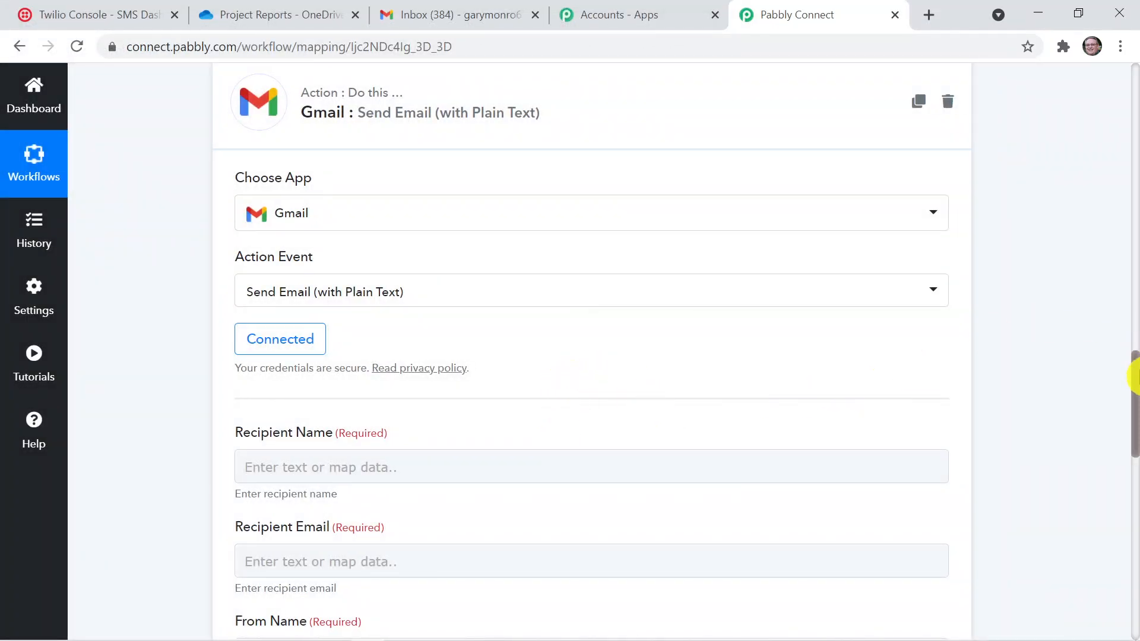
# Enter the recipient's full name in the Gmail action's Recipient Name field
pyautogui.scroll(-5, 999, 356)
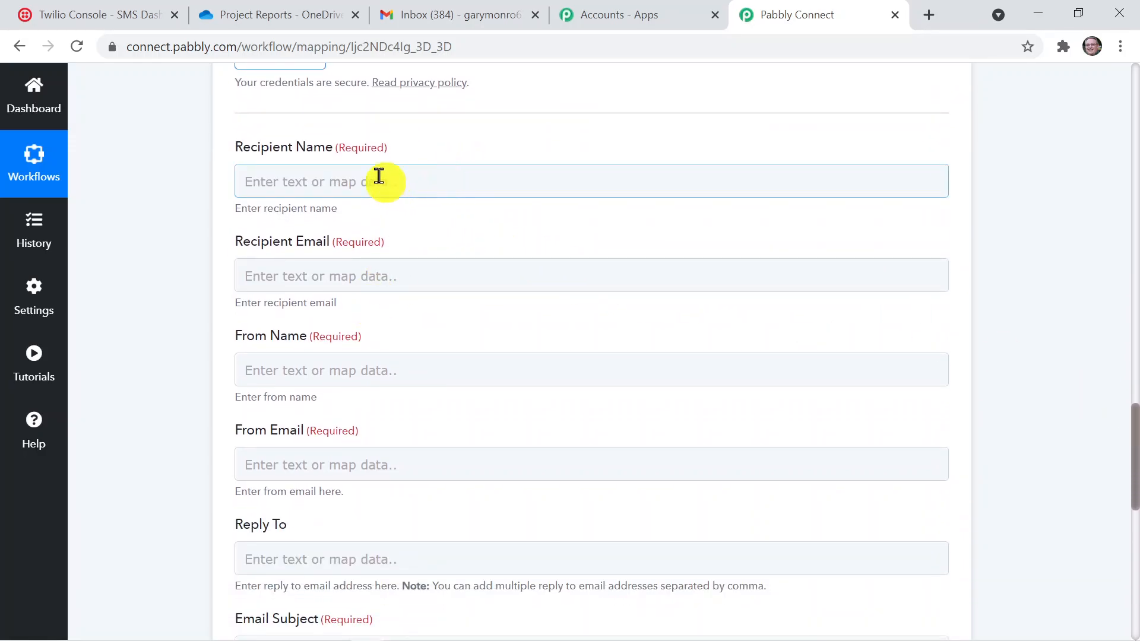
pyautogui.moveTo(1134, 467)
pyautogui.mouseDown()
pyautogui.moveTo(1131, 399)
pyautogui.moveTo(1135, 491)
pyautogui.moveTo(1134, 473)
pyautogui.mouseUp()
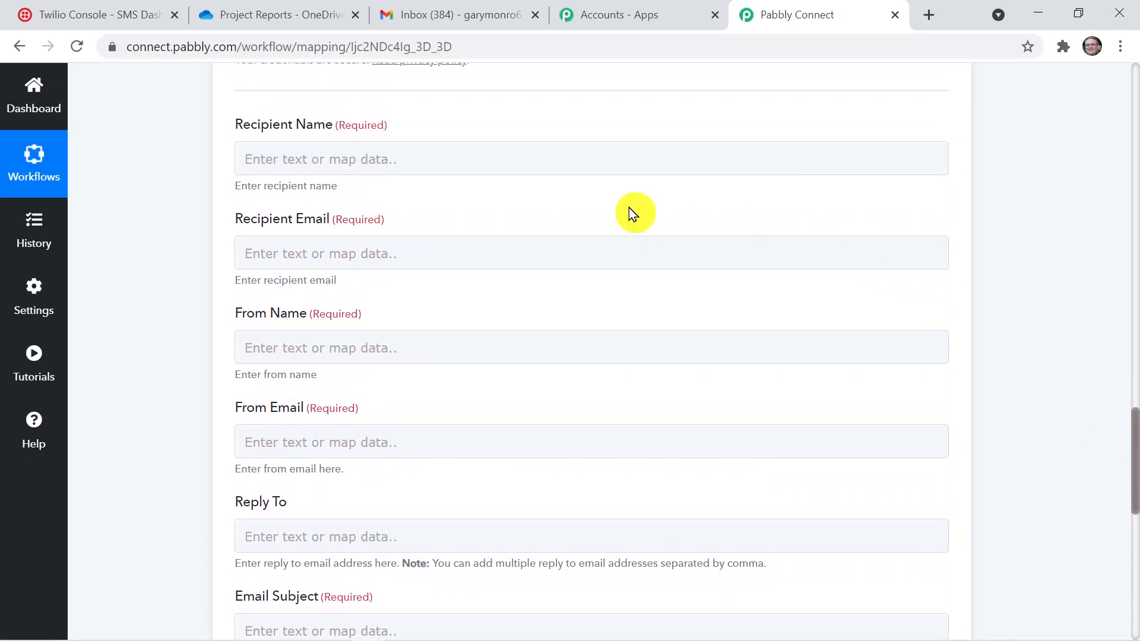
pyautogui.click(607, 162)
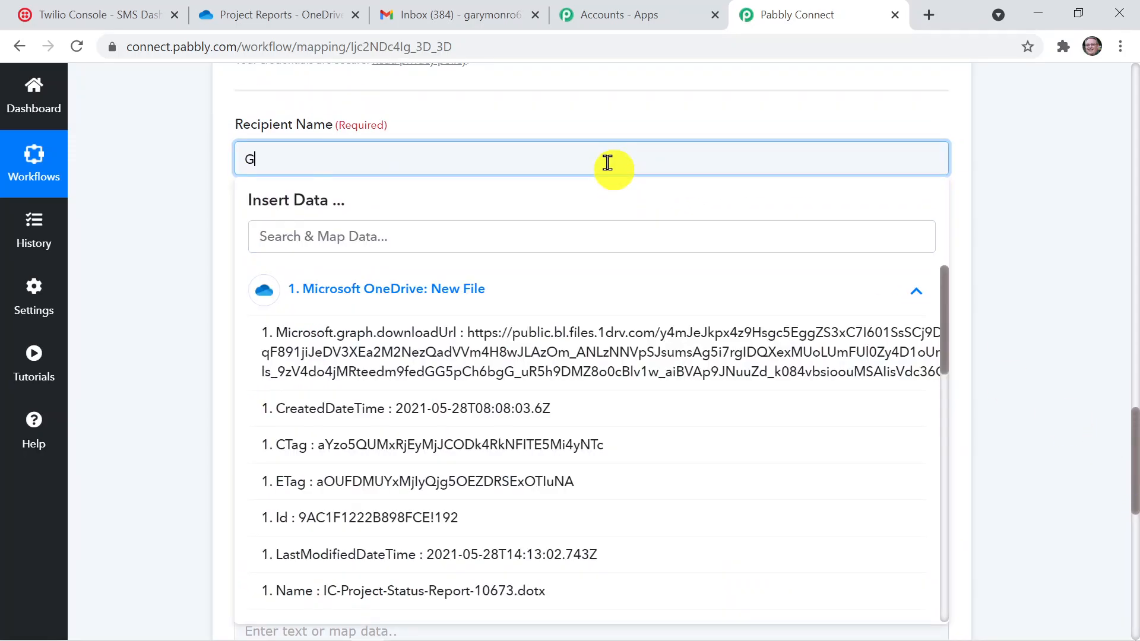
pyautogui.press('capslock')
pyautogui.press('BackSpace')
pyautogui.press('capslock')
pyautogui.click(1061, 203)
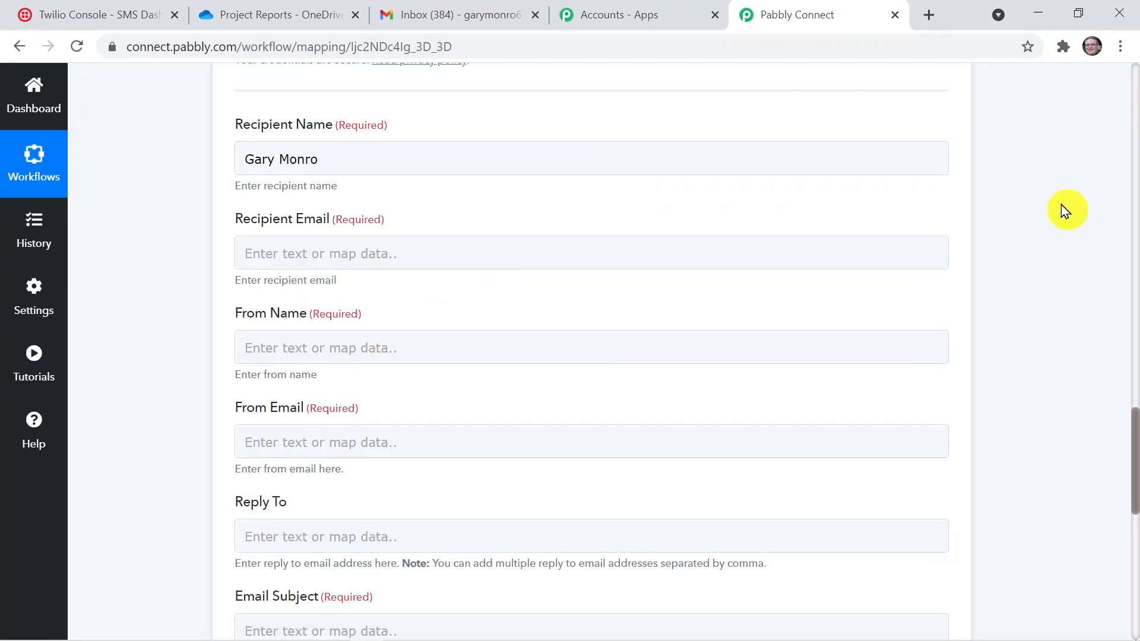
# Enter the recipient's e-mail address in the Gmail action's Recipient Email field
pyautogui.click(654, 261)
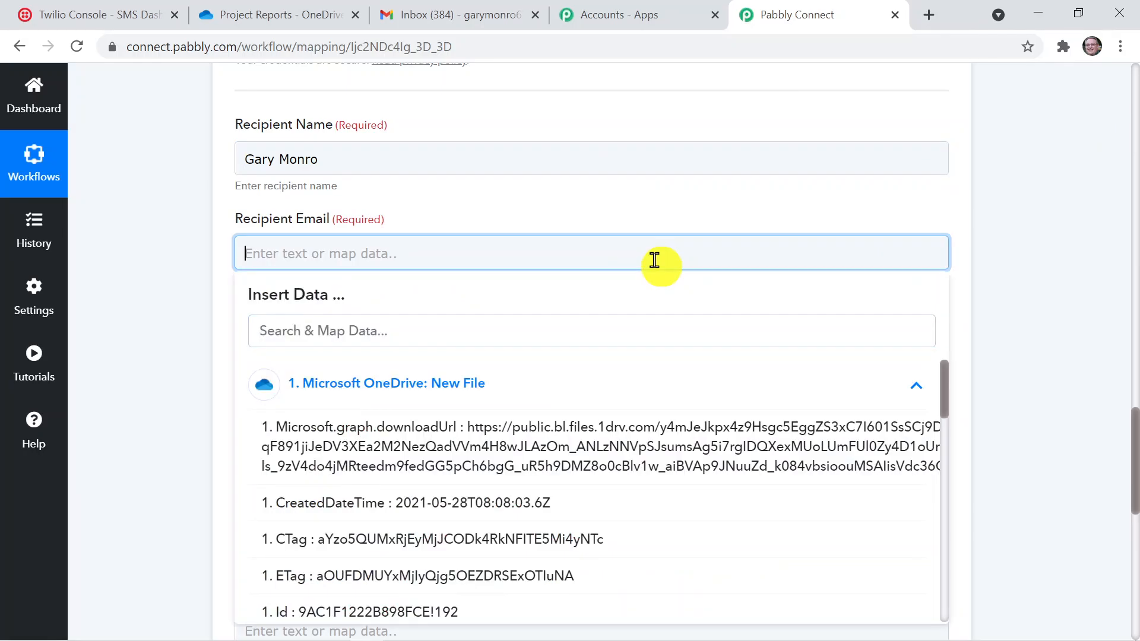
pyautogui.write('G')
pyautogui.press('BackSpace')
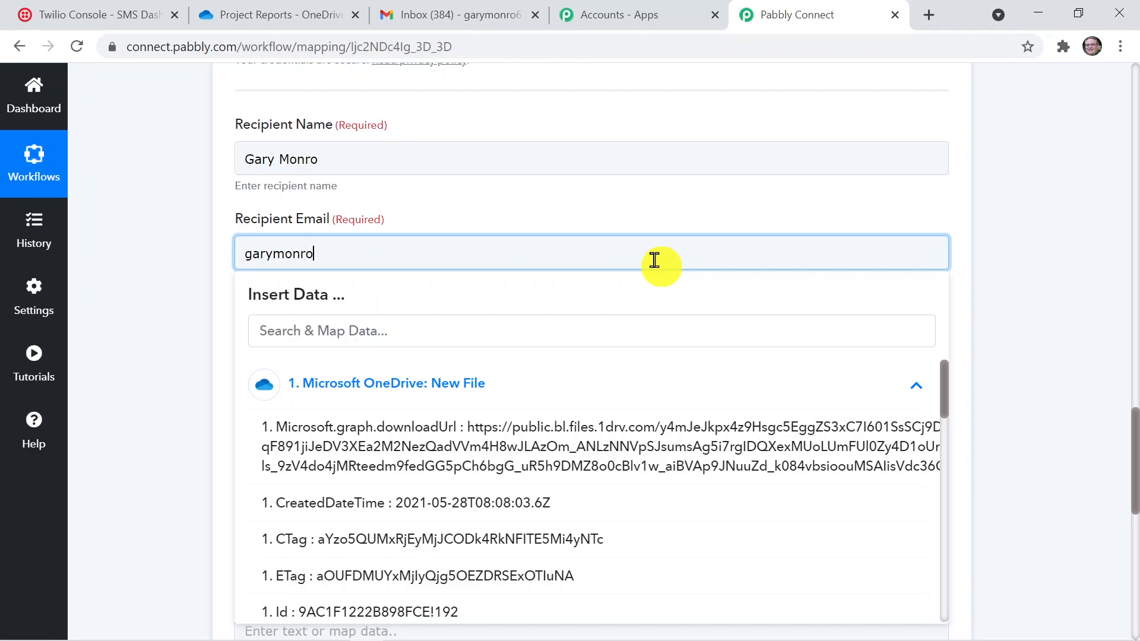
pyautogui.click(981, 288)
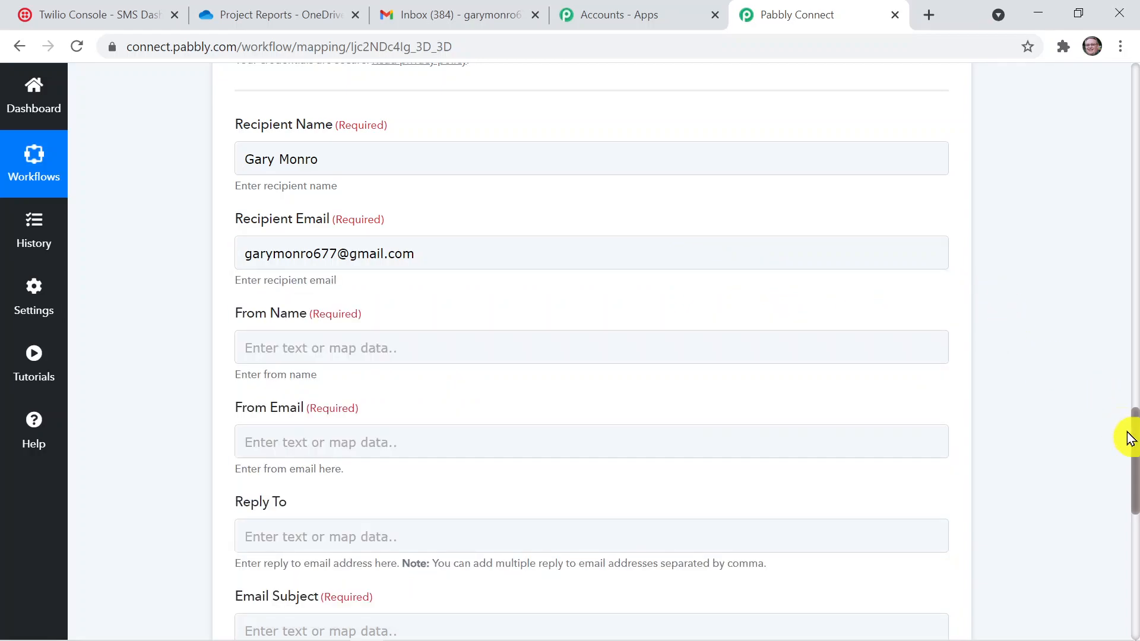
# Enter the sender's full name in the Gmail action's From Name field
pyautogui.moveTo(1128, 438); pyautogui.dragTo(1133, 462)
pyautogui.click(777, 285)
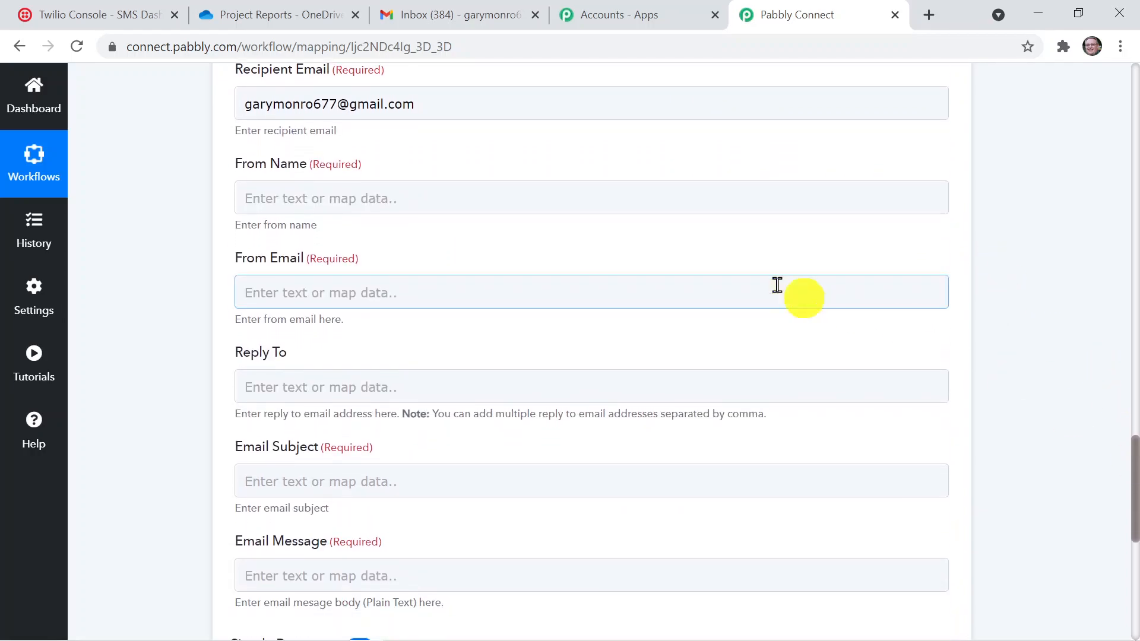
pyautogui.click(593, 201)
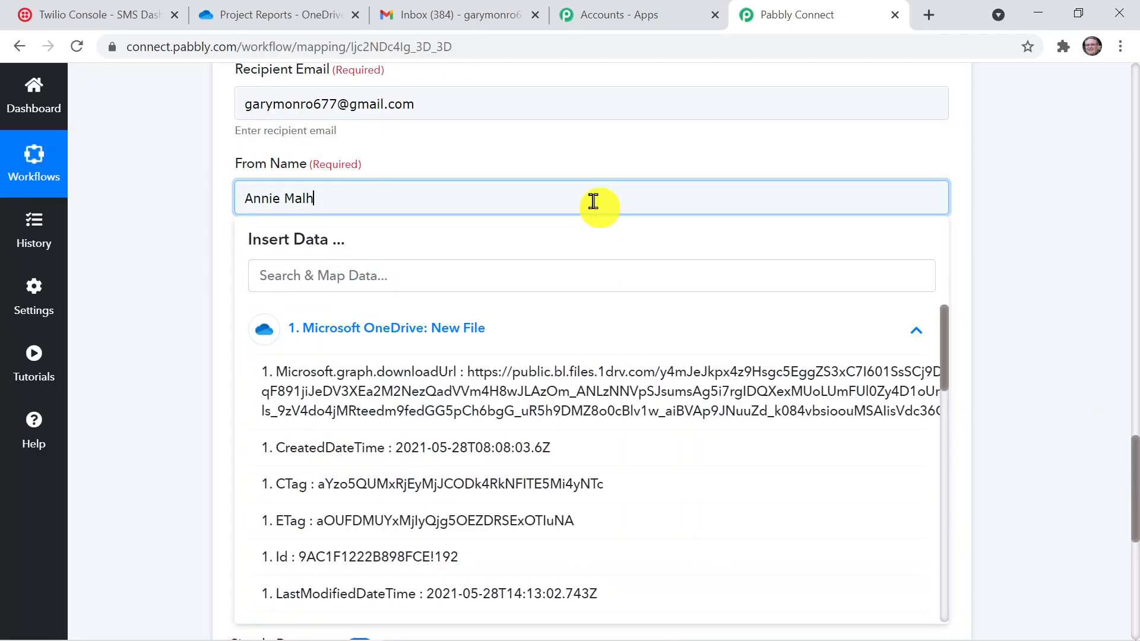
pyautogui.click(991, 264)
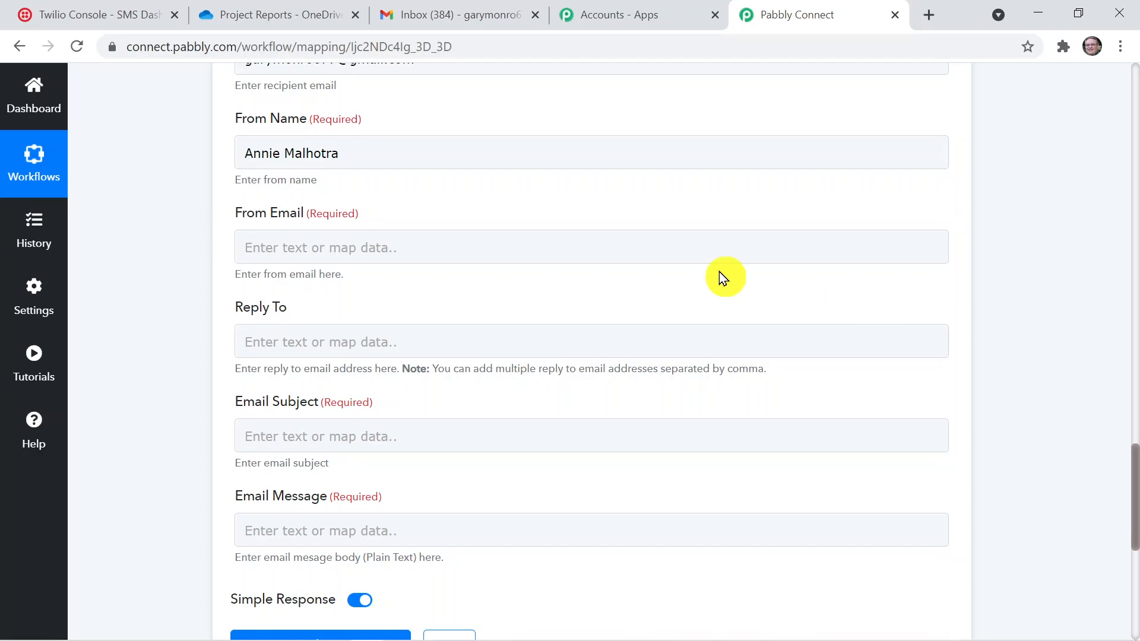
# Fill in the Gmail action's From Email field with the sender's e-mail address
pyautogui.click(407, 233)
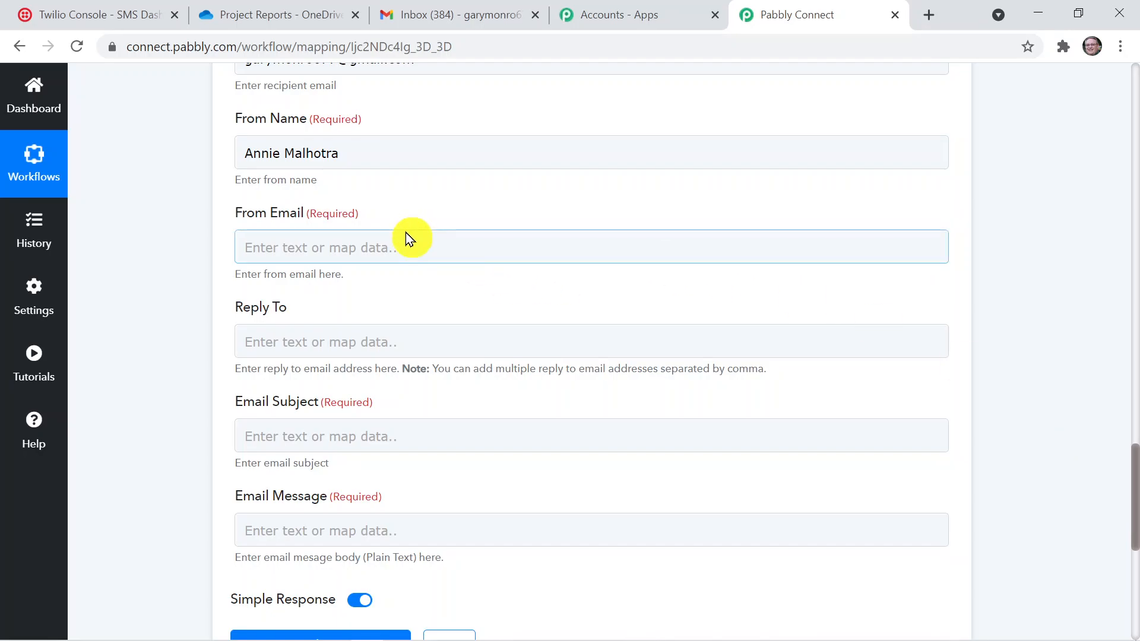
pyautogui.click(402, 240)
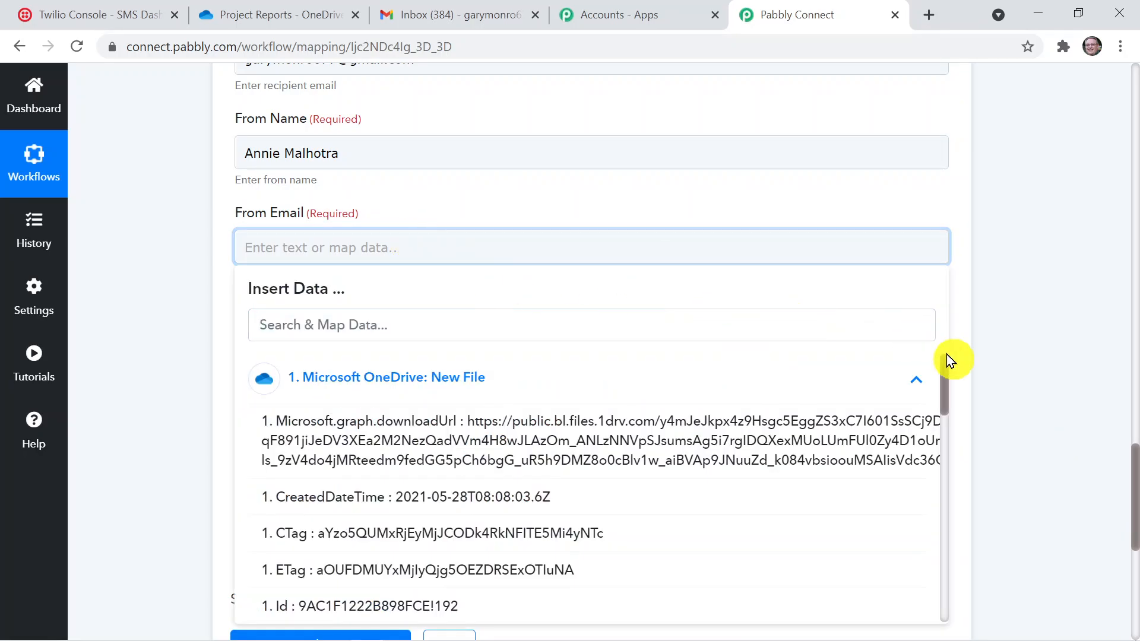
pyautogui.moveTo(948, 382); pyautogui.dragTo(998, 439)
pyautogui.click(998, 439)
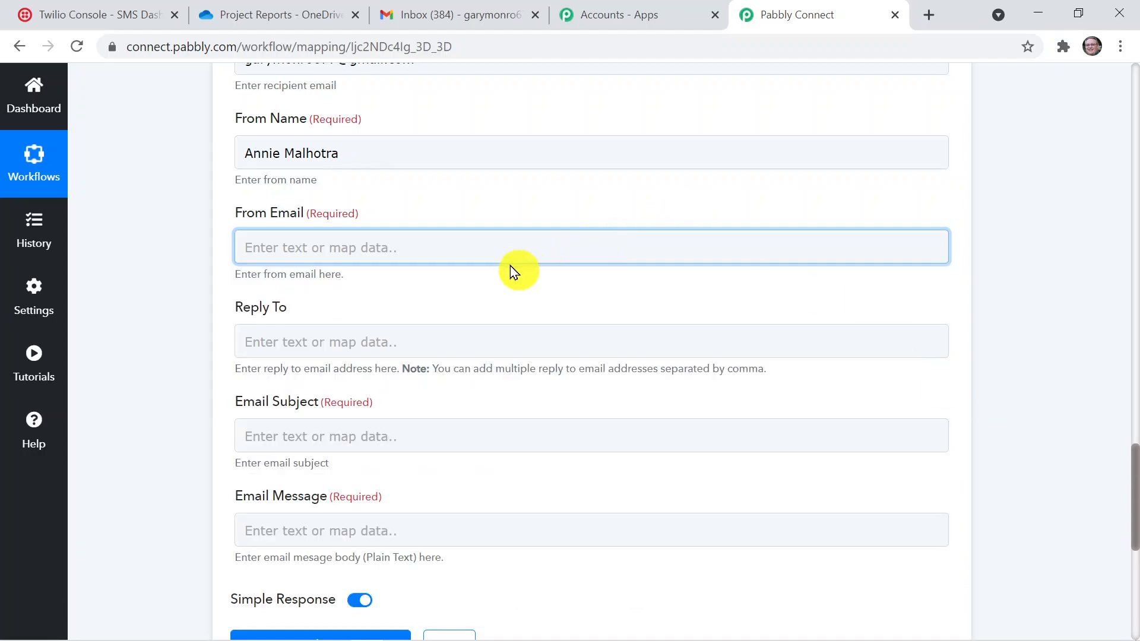
pyautogui.click(509, 250)
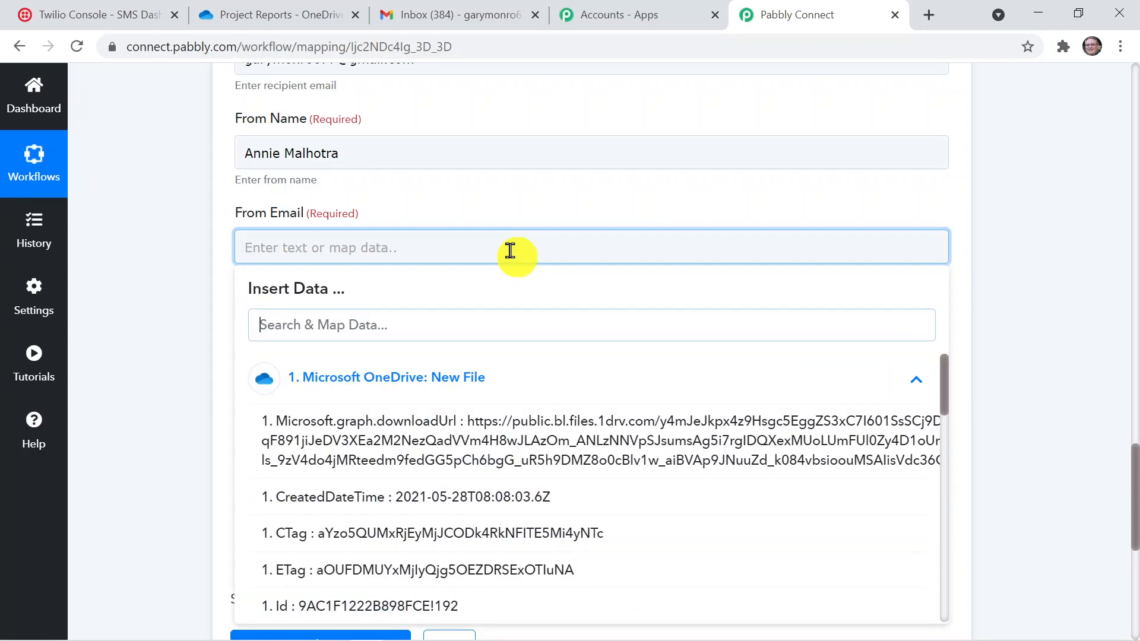
pyautogui.write('annie')
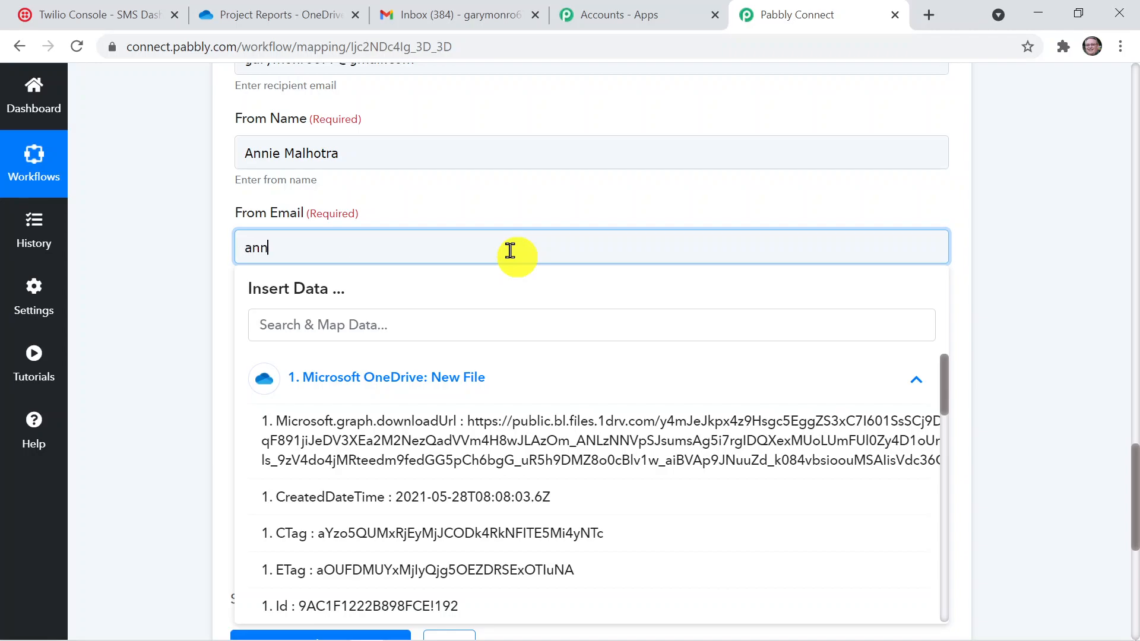
pyautogui.press('BackSpace')
pyautogui.press('BackSpace')
pyautogui.press('BackSpace')
pyautogui.press('BackSpace')
pyautogui.press('BackSpace')
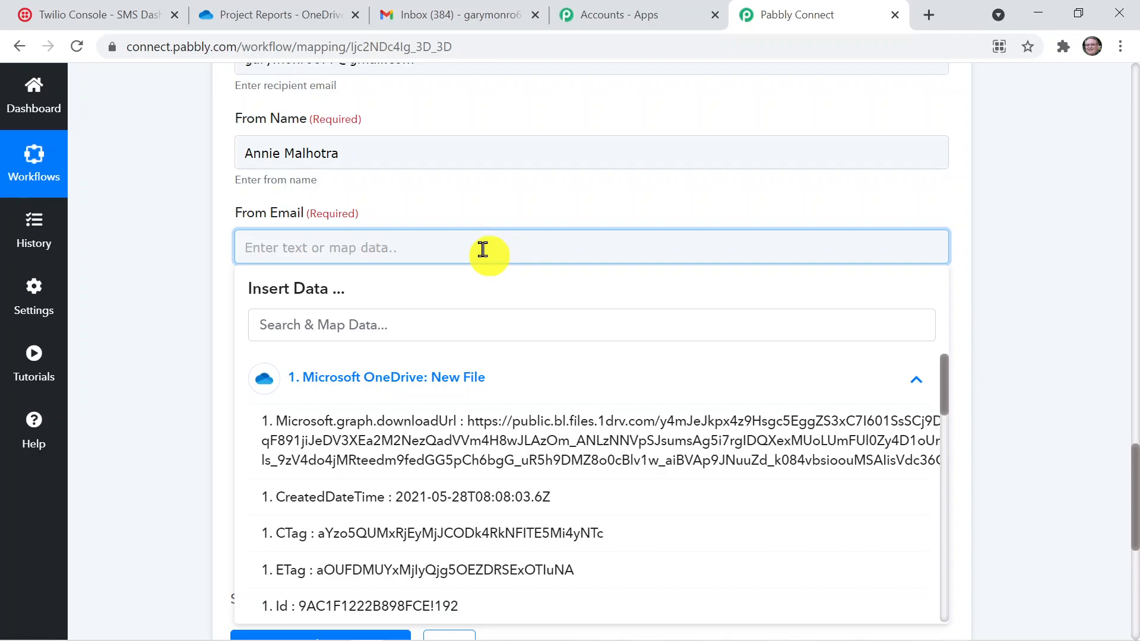
pyautogui.hotkey('ctrl', 'v')
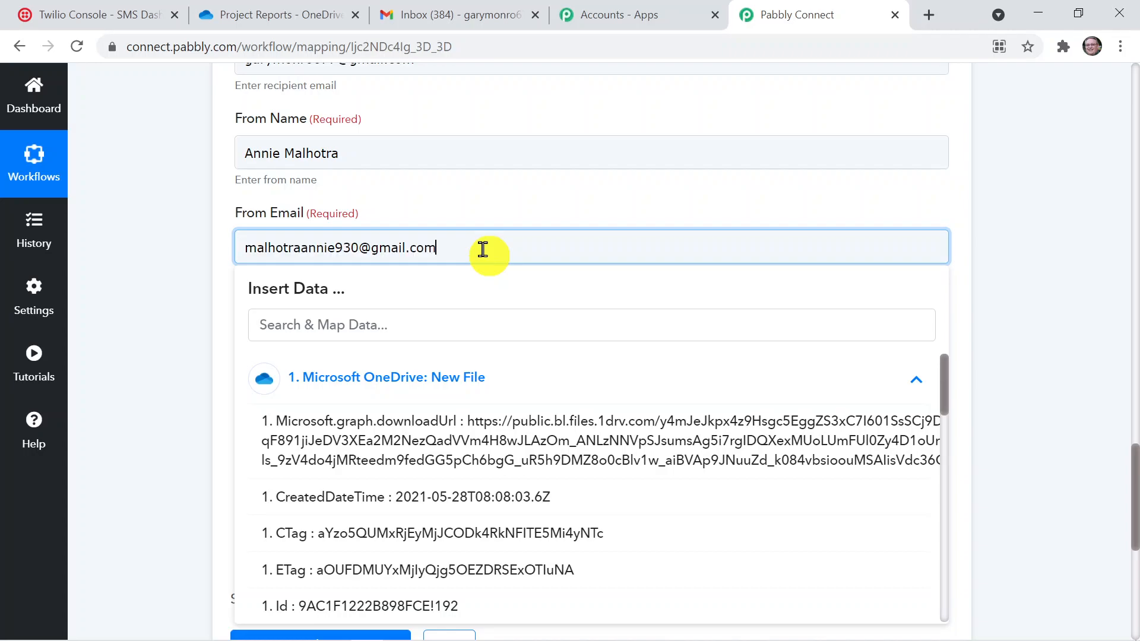
pyautogui.click(1008, 307)
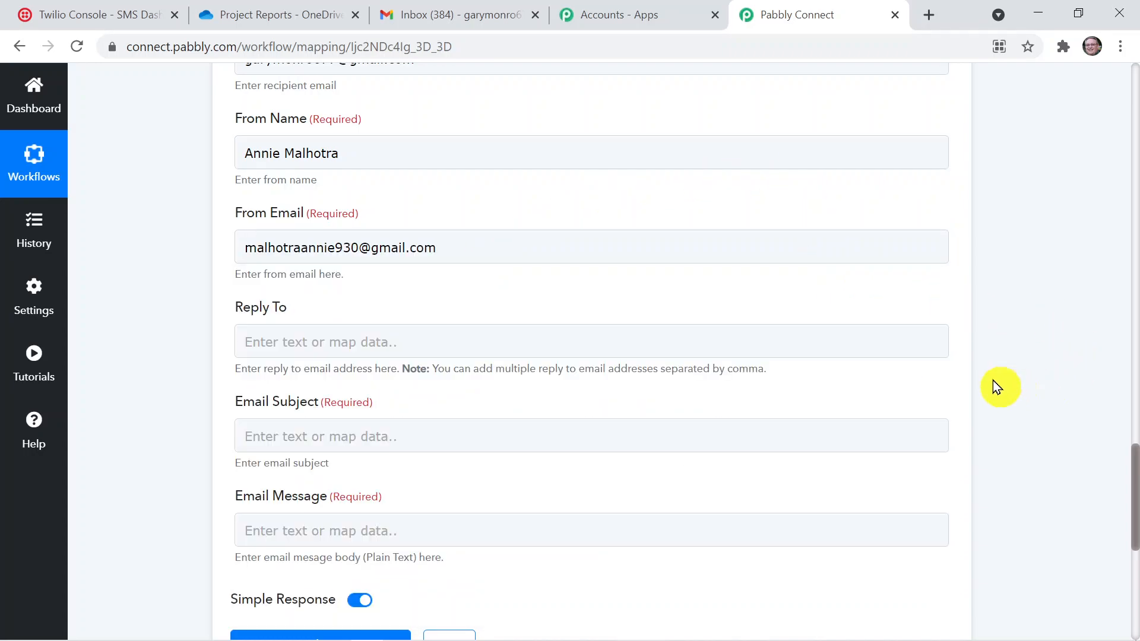
# Set the Email Subject to "New File is Uploaded."
pyautogui.scroll(-2, 1135, 525)
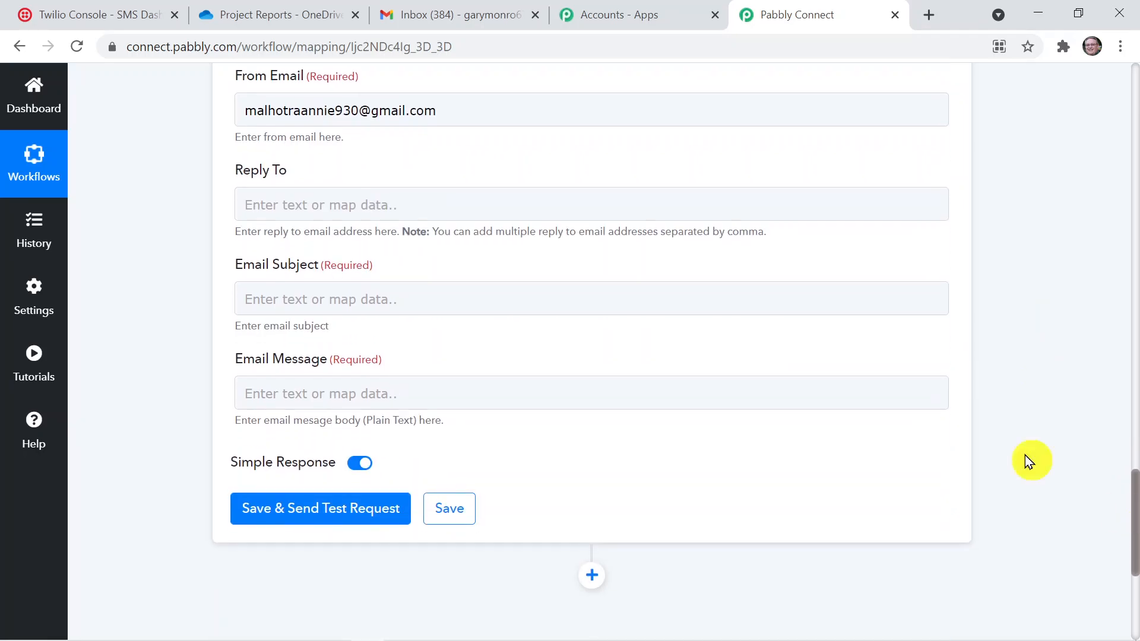
pyautogui.click(541, 290)
pyautogui.write('N')
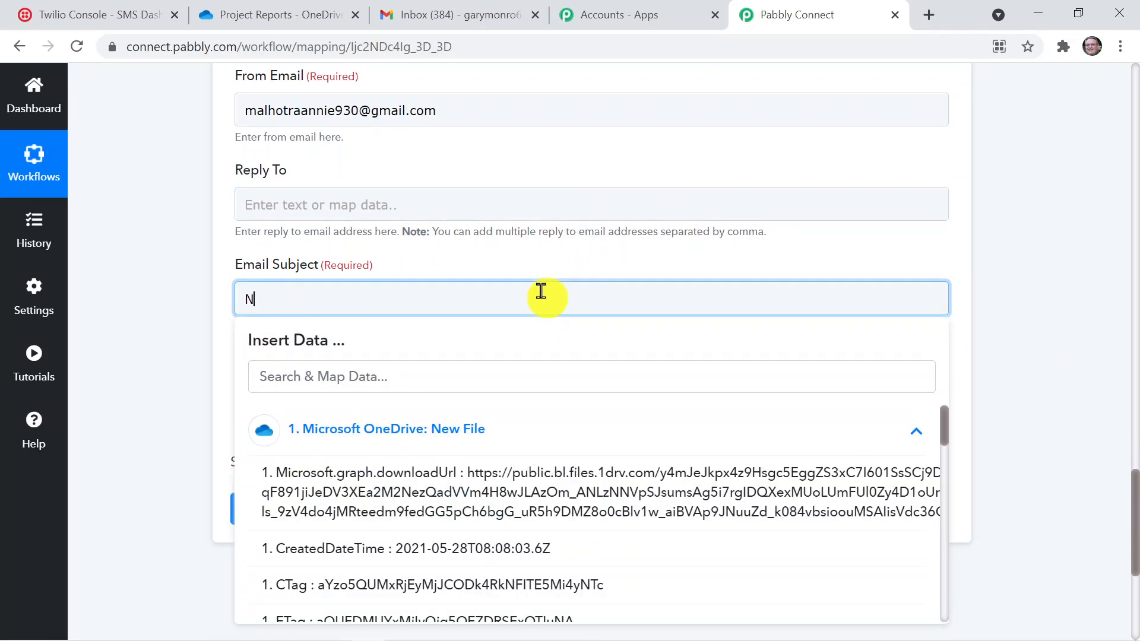
pyautogui.write('erw File i')
pyautogui.write('s')
pyautogui.write(' Ud')
pyautogui.press('BackSpace')
pyautogui.write('ploaded')
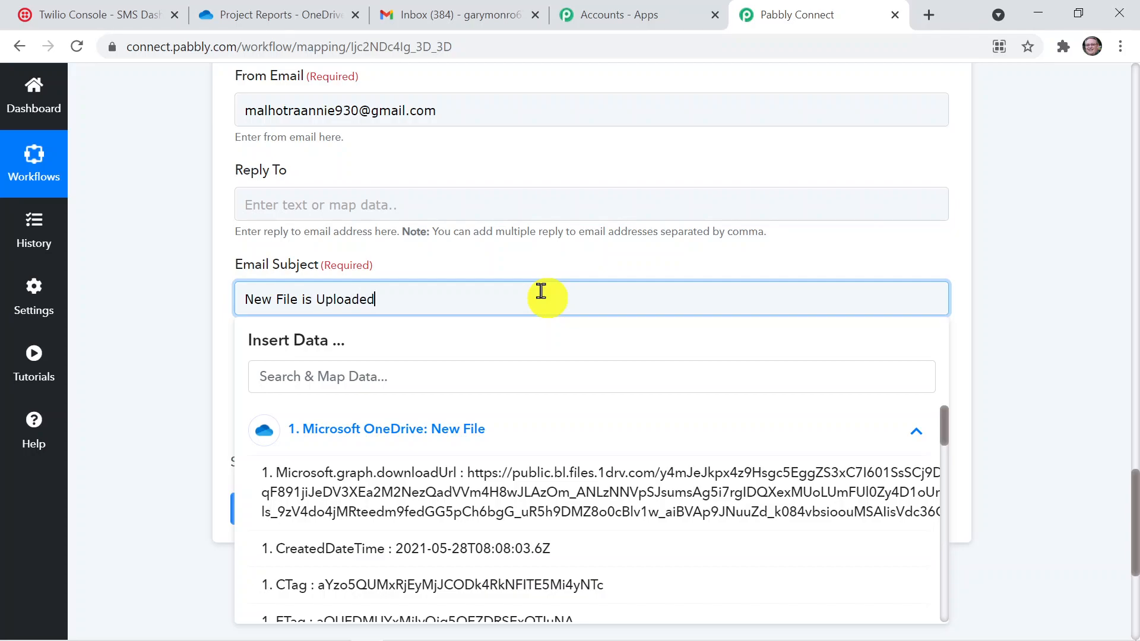
pyautogui.write('.')
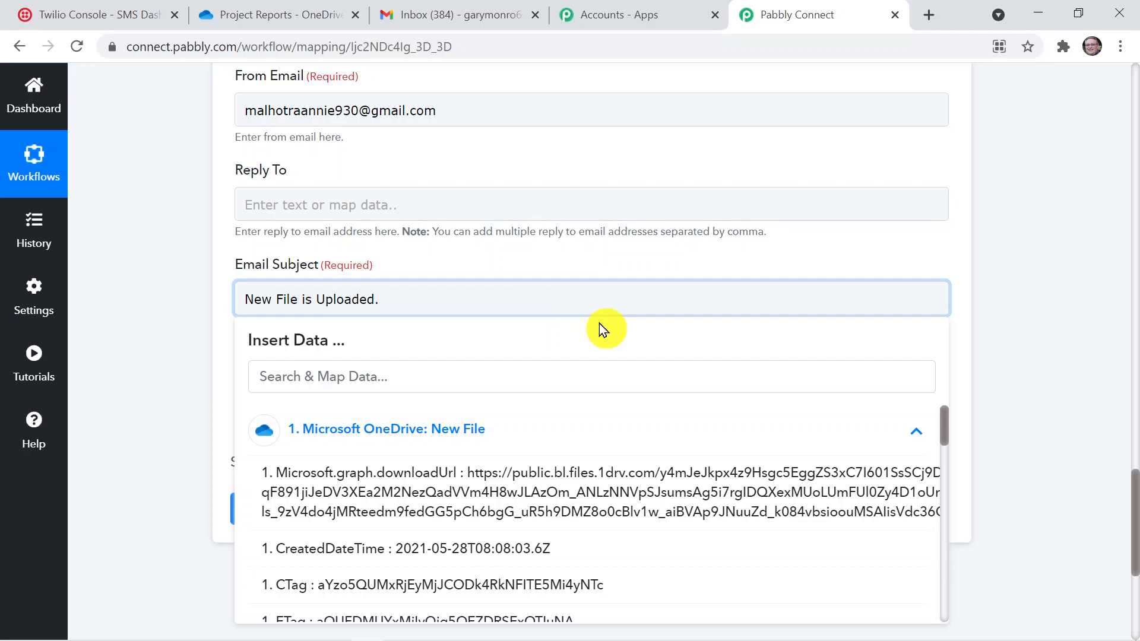
pyautogui.click(1003, 359)
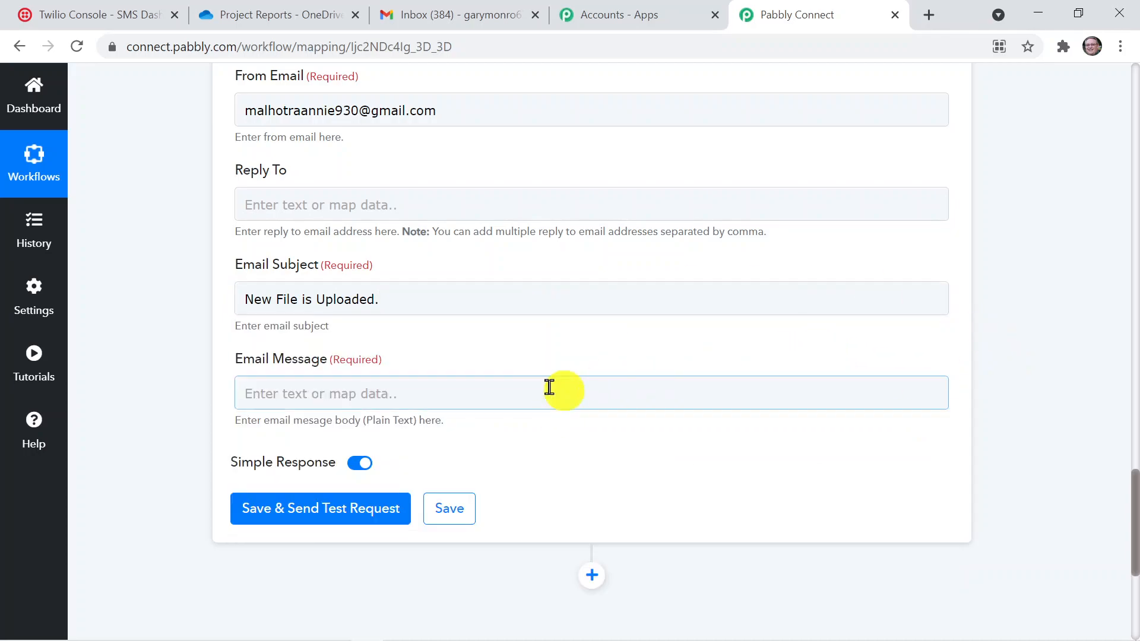
# Begin the Email Message with "Hello", the recipient's full name and a comma, followed by "New file has been uploaded."
pyautogui.click(502, 392)
pyautogui.write('Hello')
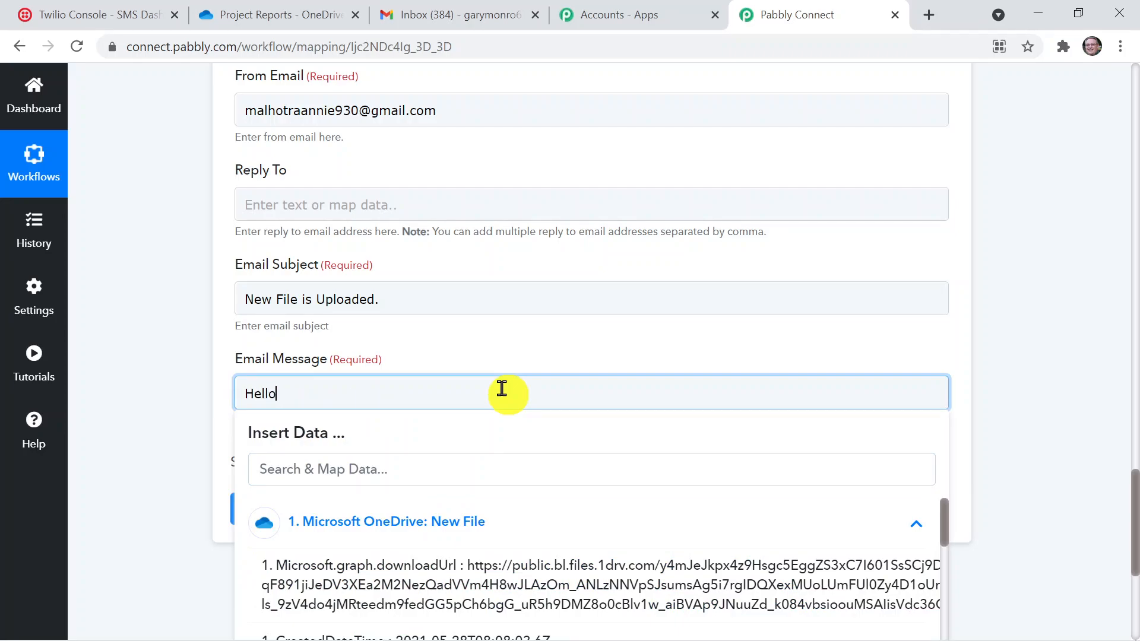
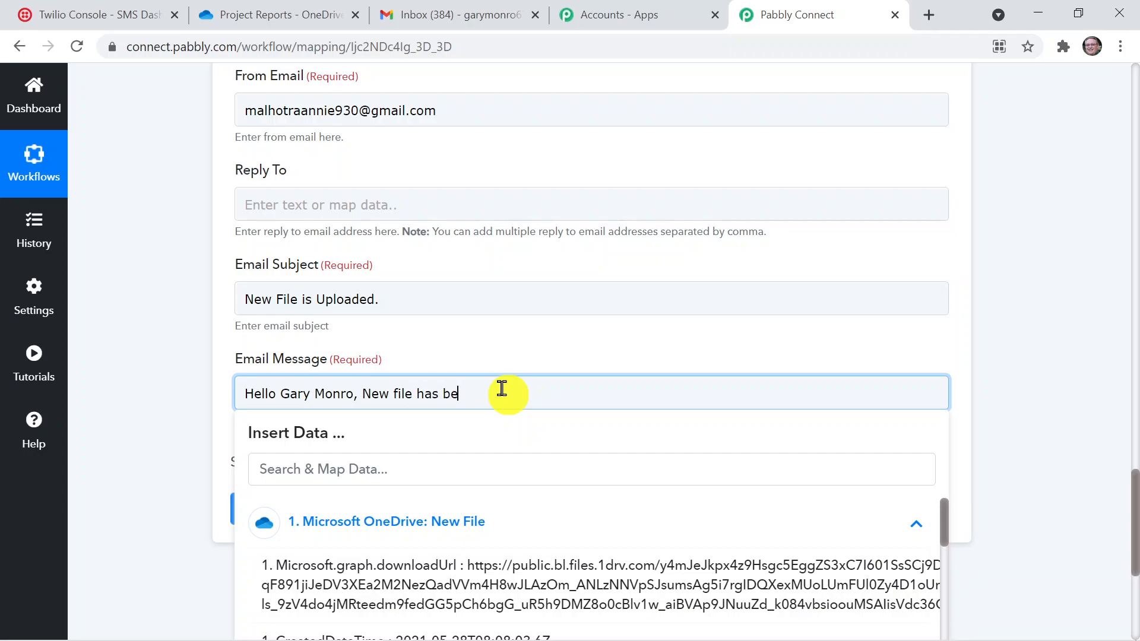
pyautogui.write('en uploaded')
# Continue the Email Message with "Please Check. Find the link attached below"
pyautogui.write('Please Che')
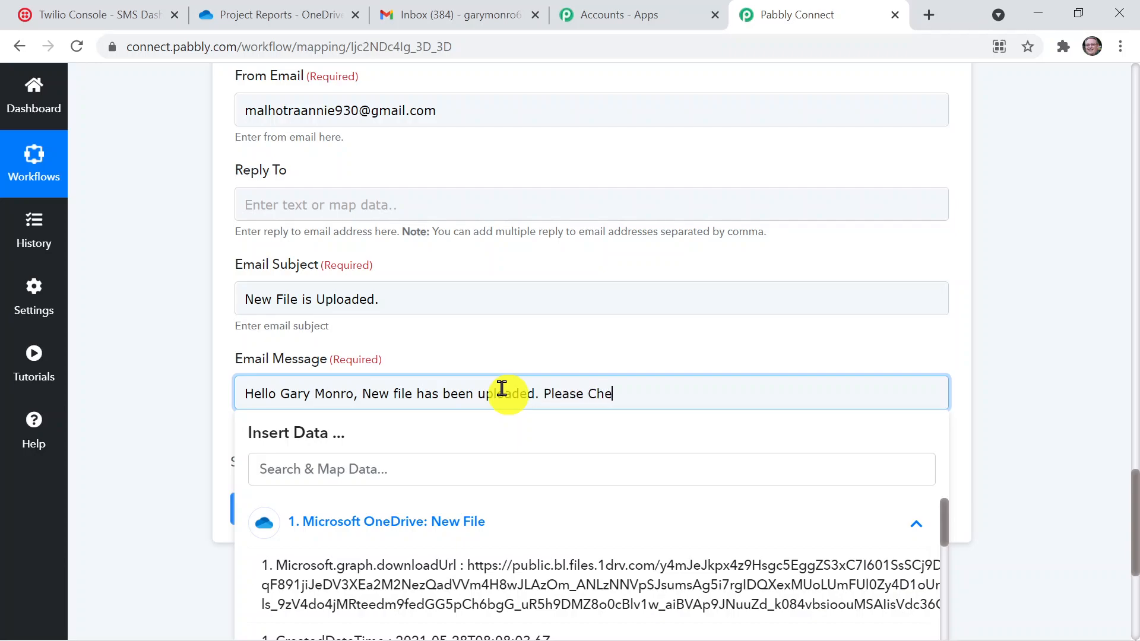
pyautogui.write('ck. Find the link attached beliow')
pyautogui.press('BackSpace')
pyautogui.press('BackSpace')
pyautogui.press('BackSpace')
pyautogui.write('ow')
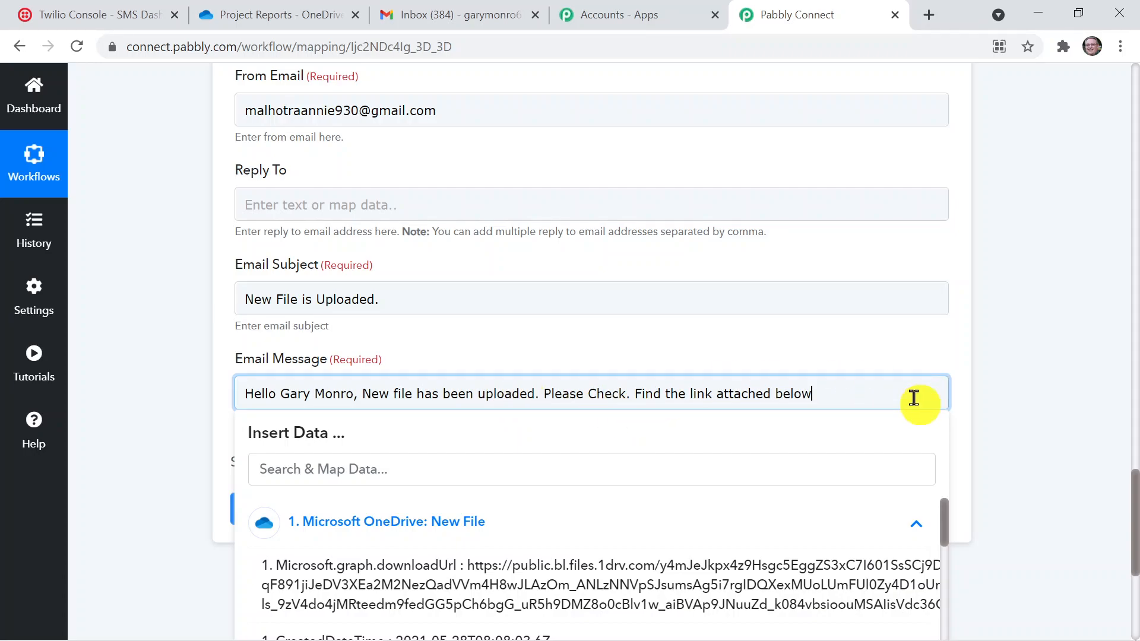
# Map the OneDrive trigger's Microsoft.graph.downloadUrl value into the Email Message after the text and check the inserted link
pyautogui.scroll(-1, 1134, 510)
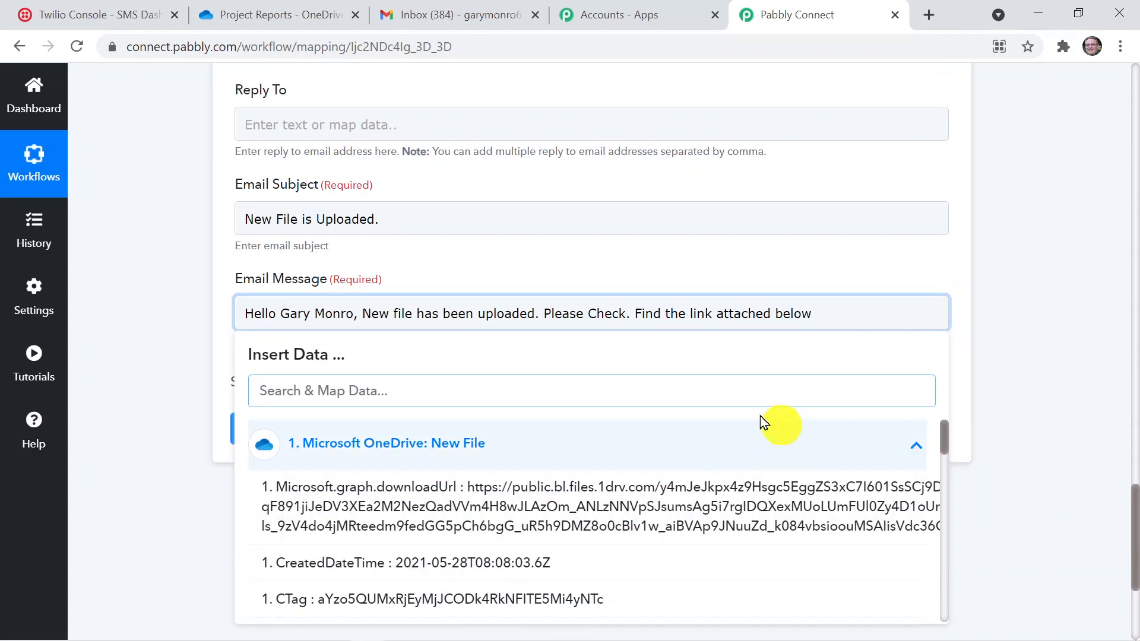
pyautogui.click(609, 499)
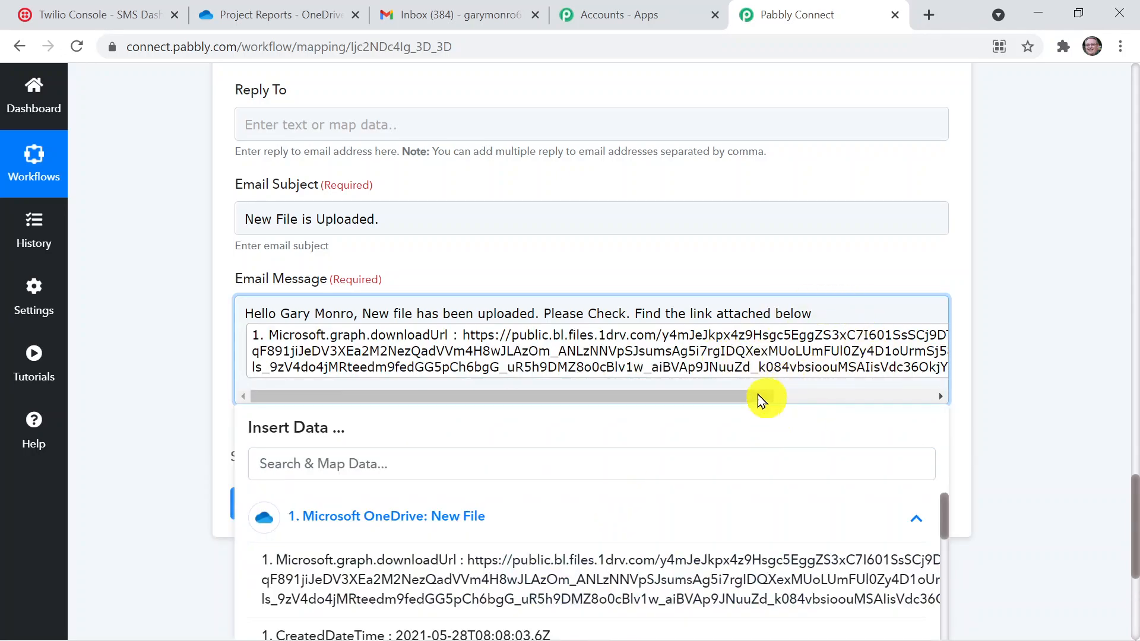
pyautogui.moveTo(765, 398); pyautogui.dragTo(663, 392)
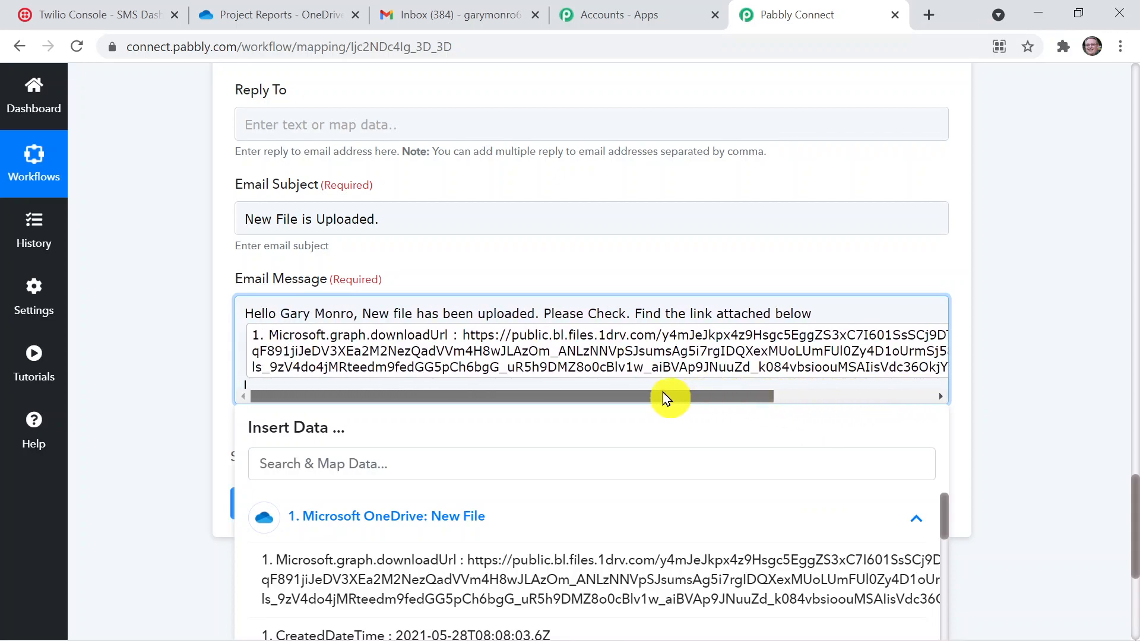
pyautogui.click(1095, 481)
pyautogui.click(932, 369)
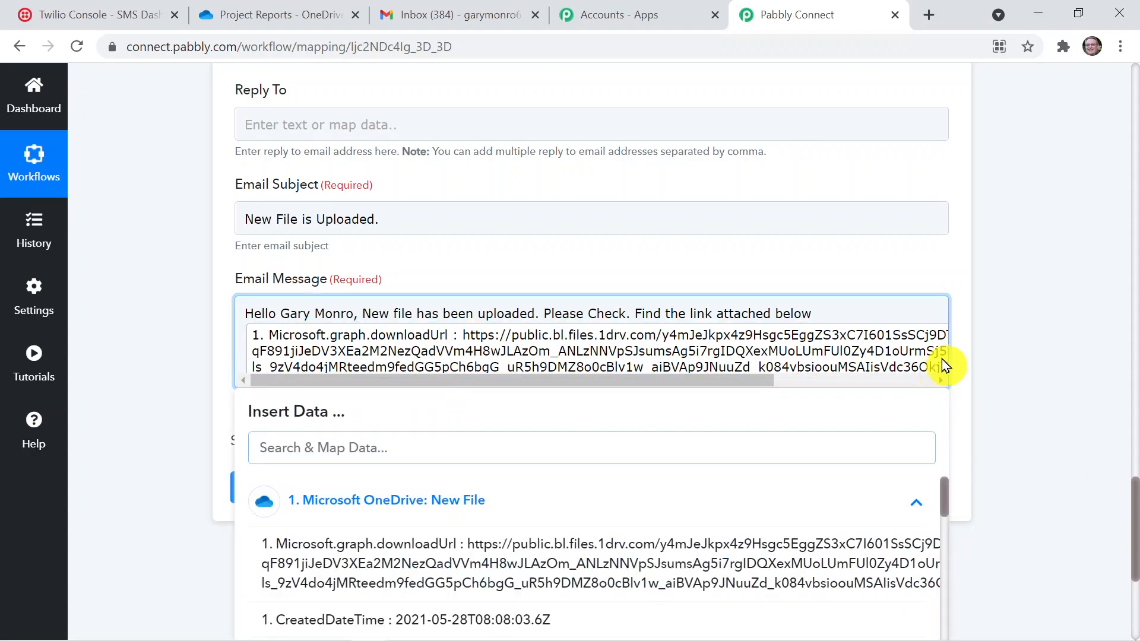
pyautogui.moveTo(767, 382); pyautogui.dragTo(954, 418)
pyautogui.click(952, 339)
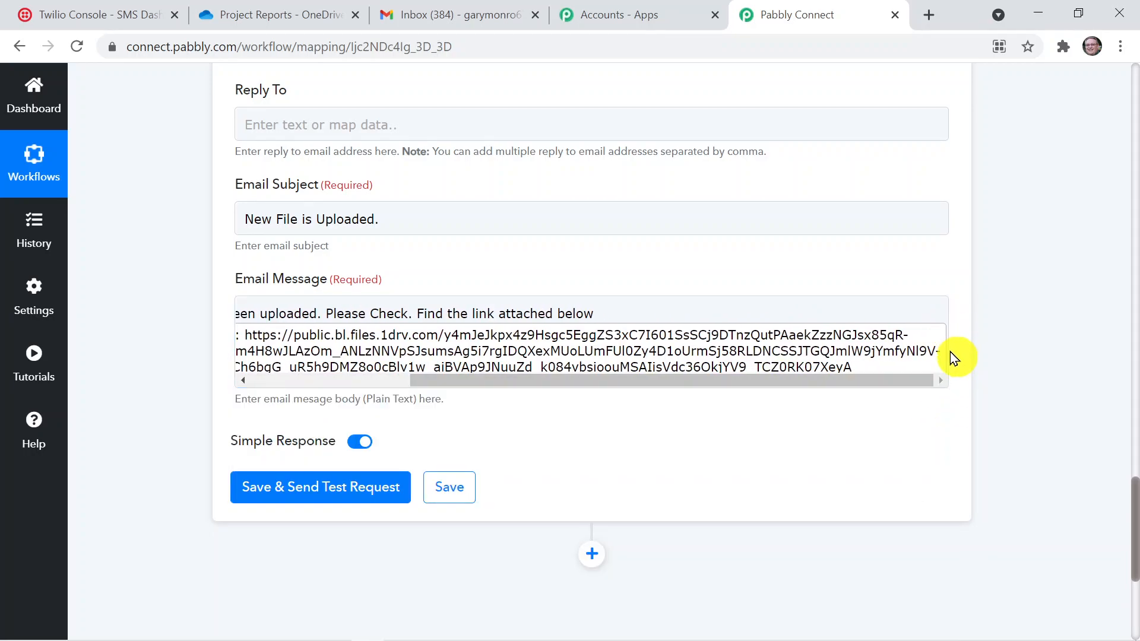
# Add a "File Name:" line below the download link in the Email Message and map the OneDrive file's Name value to it
pyautogui.click(946, 350)
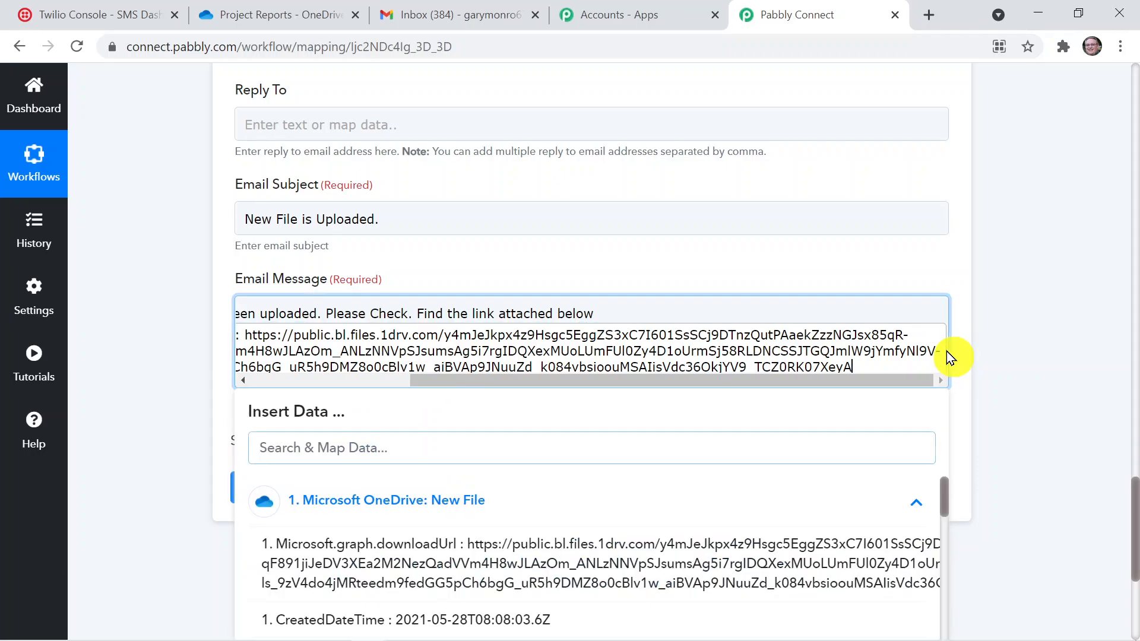
pyautogui.press('Return')
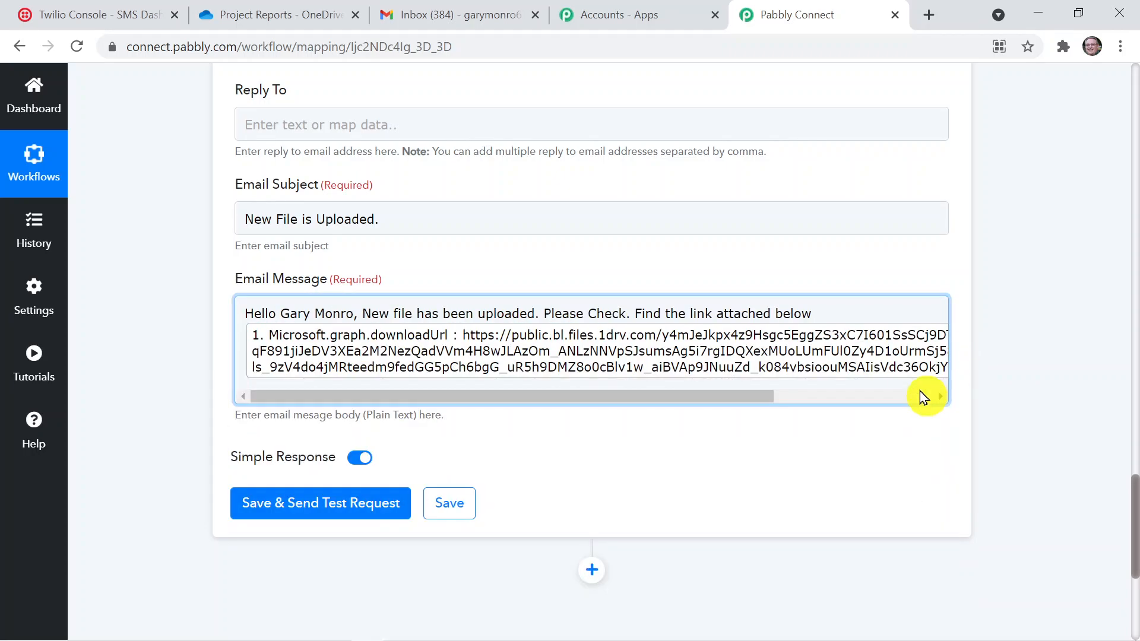
pyautogui.write('Fil')
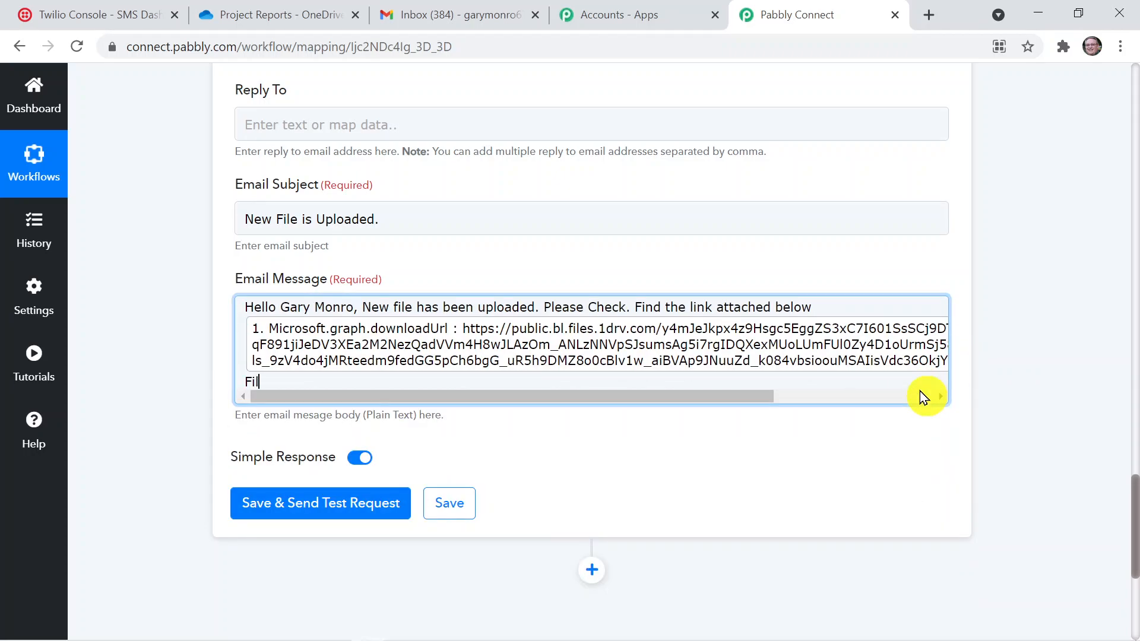
pyautogui.write('e Name:')
pyautogui.click(704, 382)
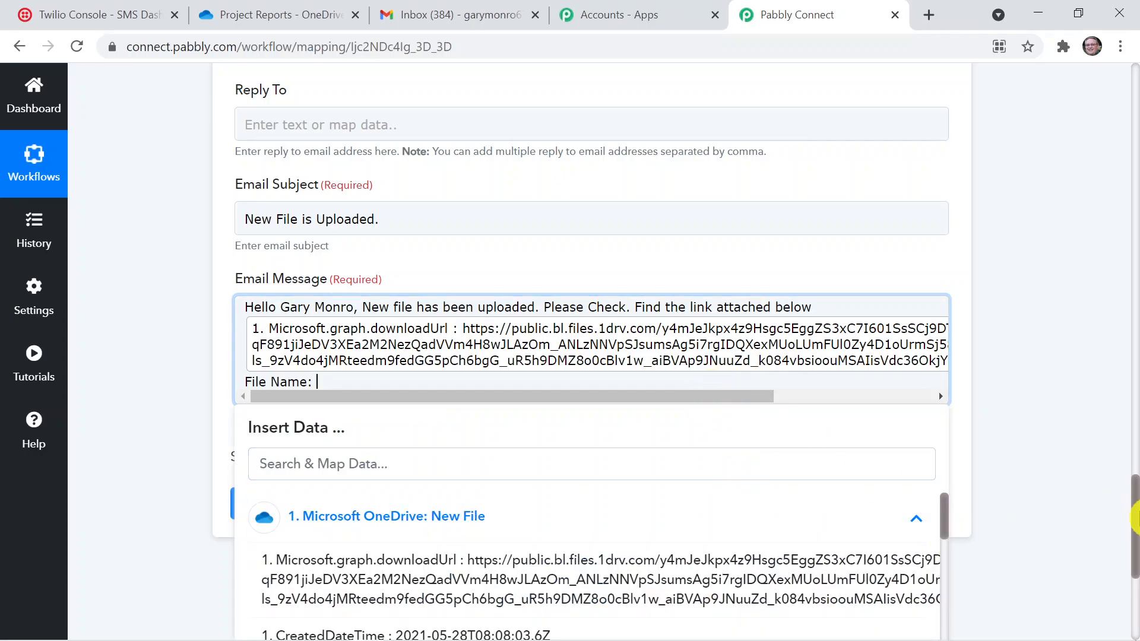
pyautogui.moveTo(1133, 519); pyautogui.dragTo(1134, 575)
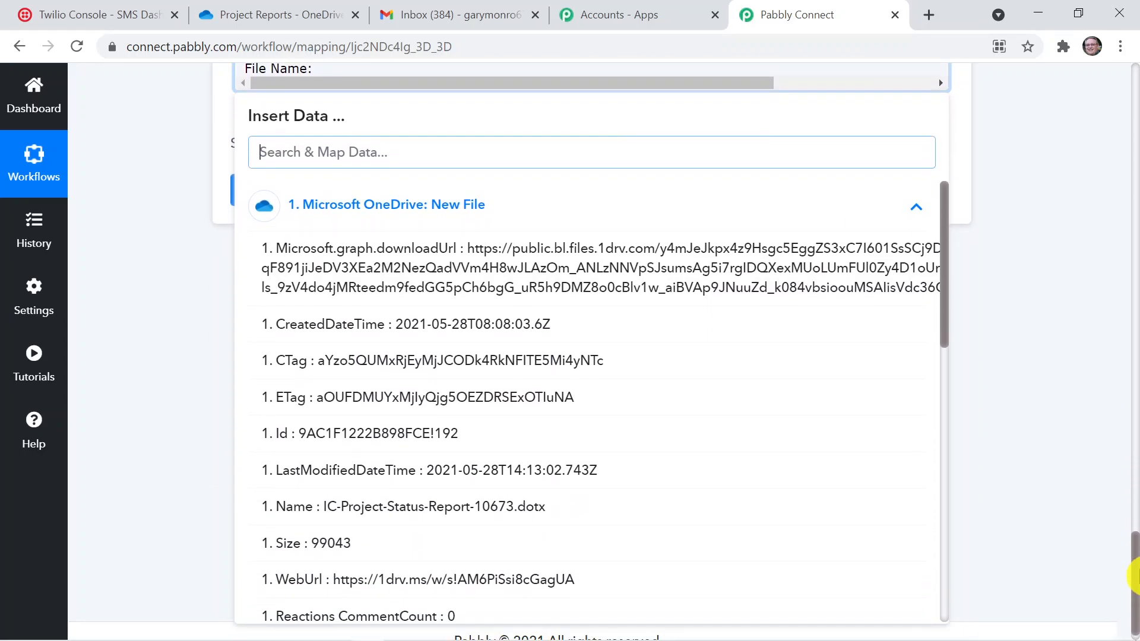
pyautogui.moveTo(945, 304); pyautogui.dragTo(920, 391)
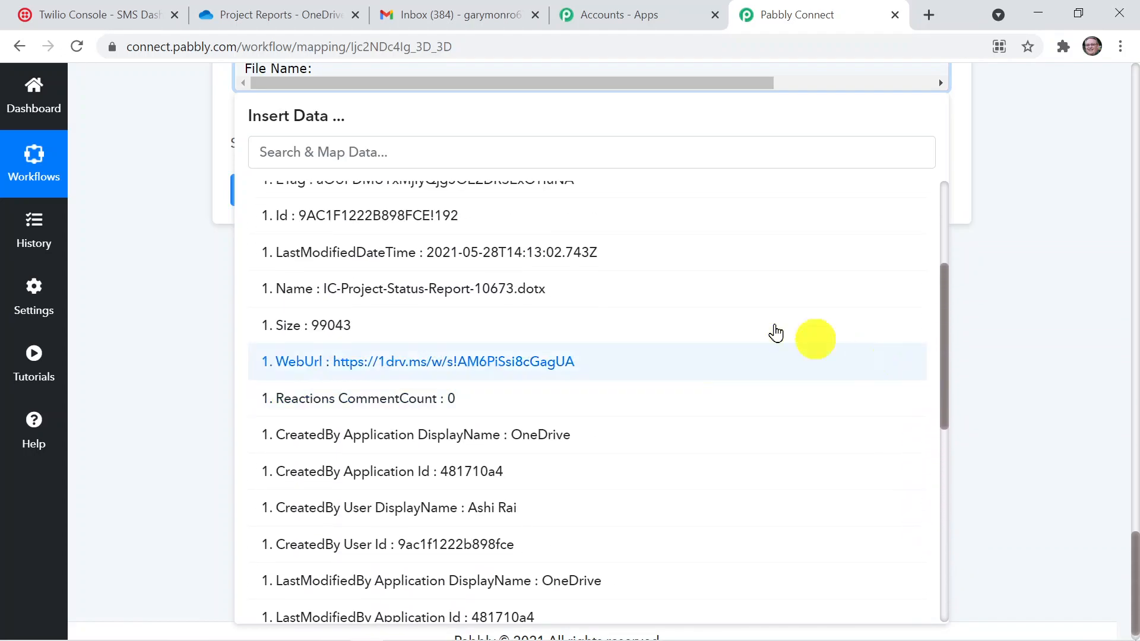
pyautogui.click(516, 288)
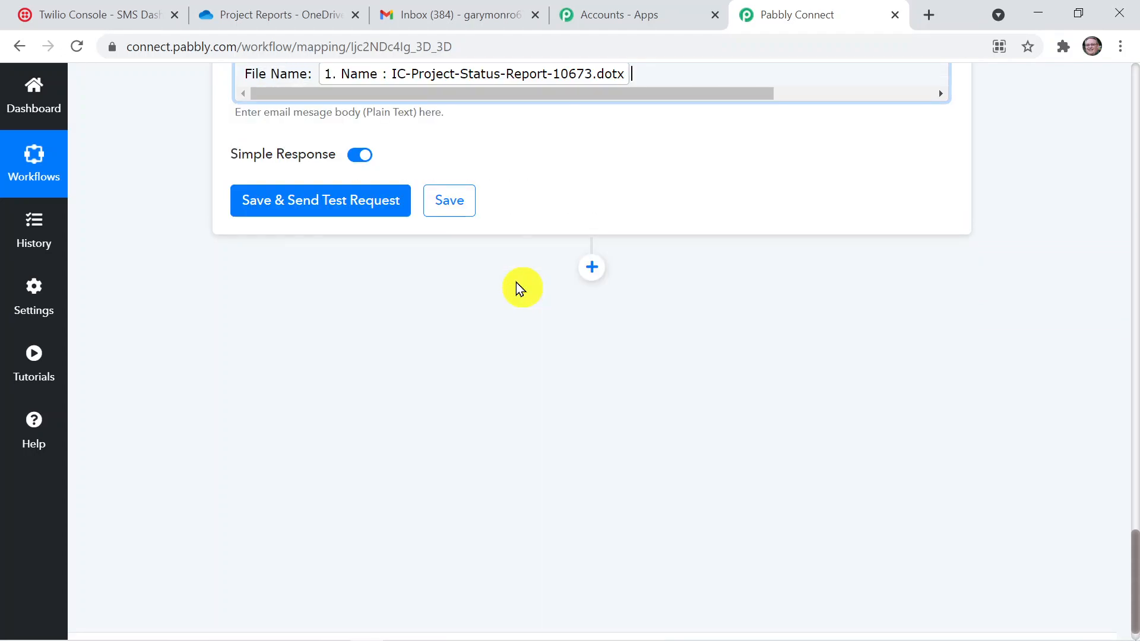
# Add a "Created at:" line below the file name in the Email Message and map the OneDrive CreatedDateTime value to it
pyautogui.click(1015, 130)
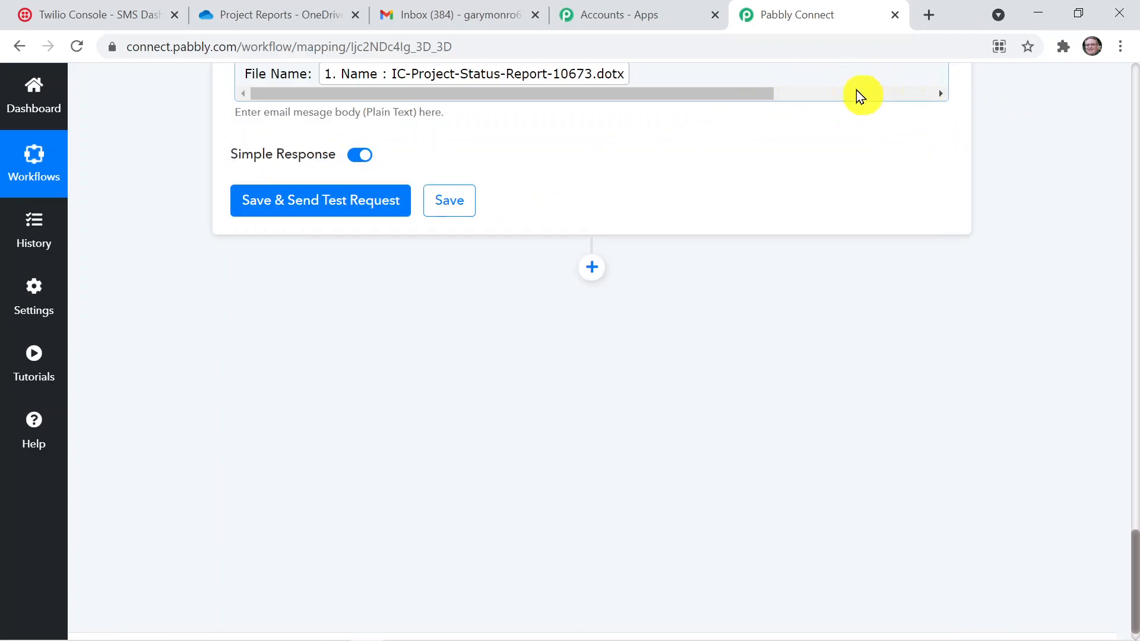
pyautogui.click(723, 66)
pyautogui.press('Return')
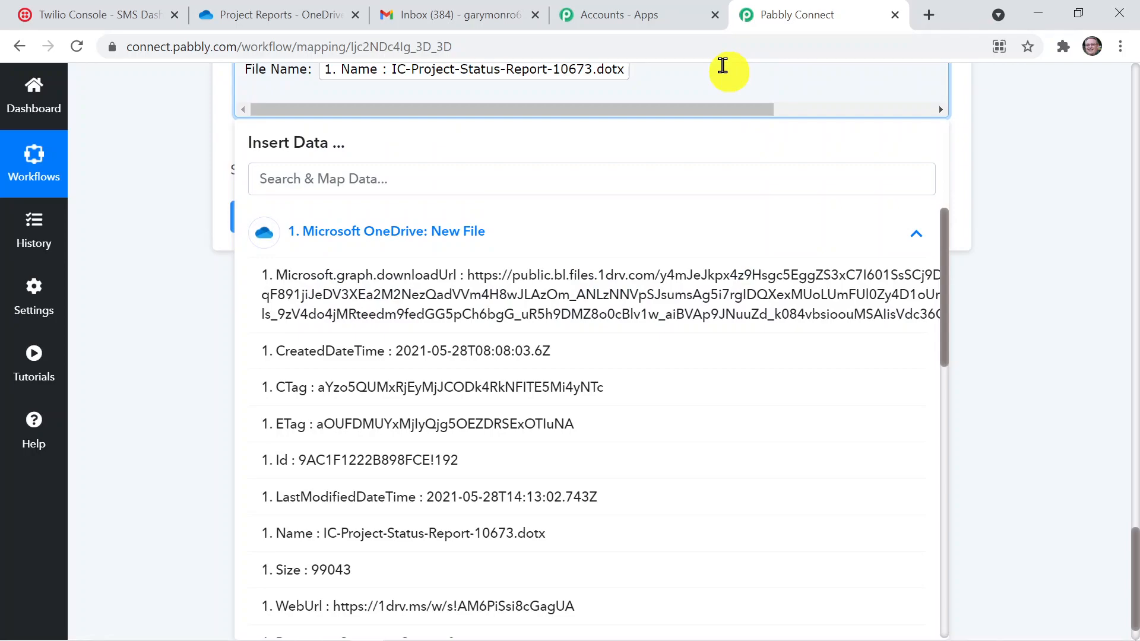
pyautogui.write('Created at:')
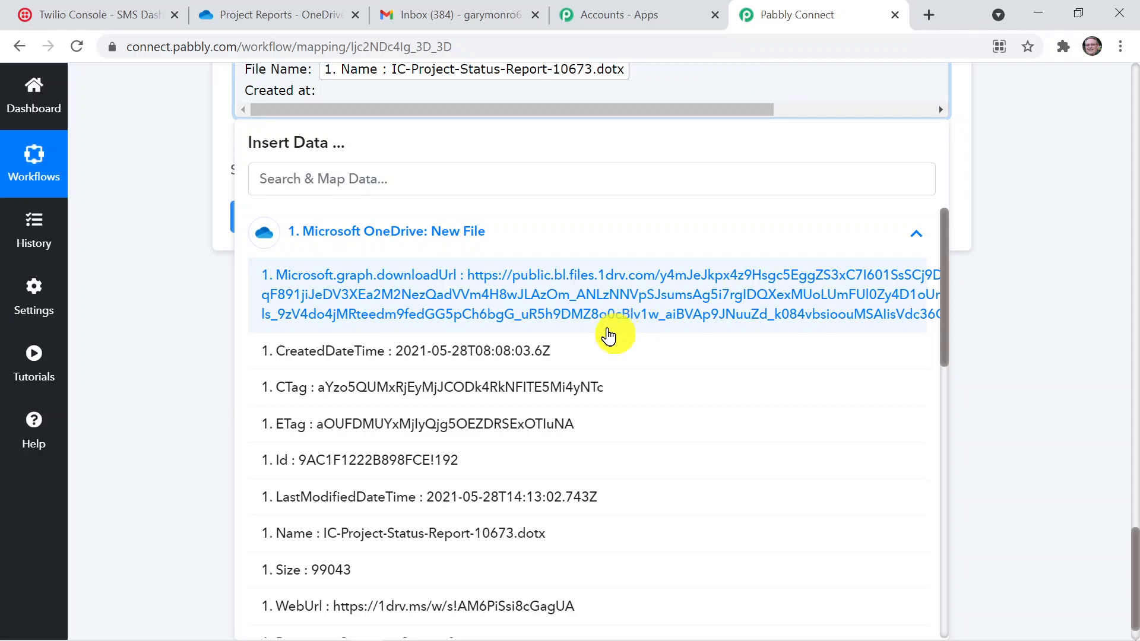
pyautogui.click(604, 362)
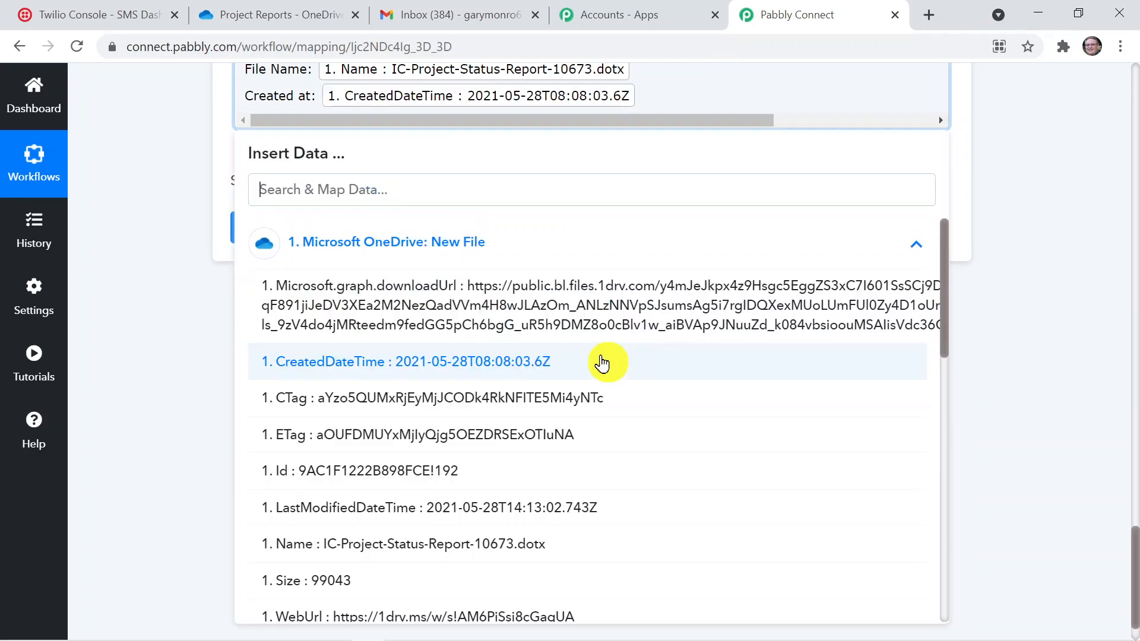
pyautogui.click(1013, 257)
# Review the completed email message, then save the Gmail action, send a test request and check the response
pyautogui.moveTo(1135, 555); pyautogui.dragTo(1134, 504)
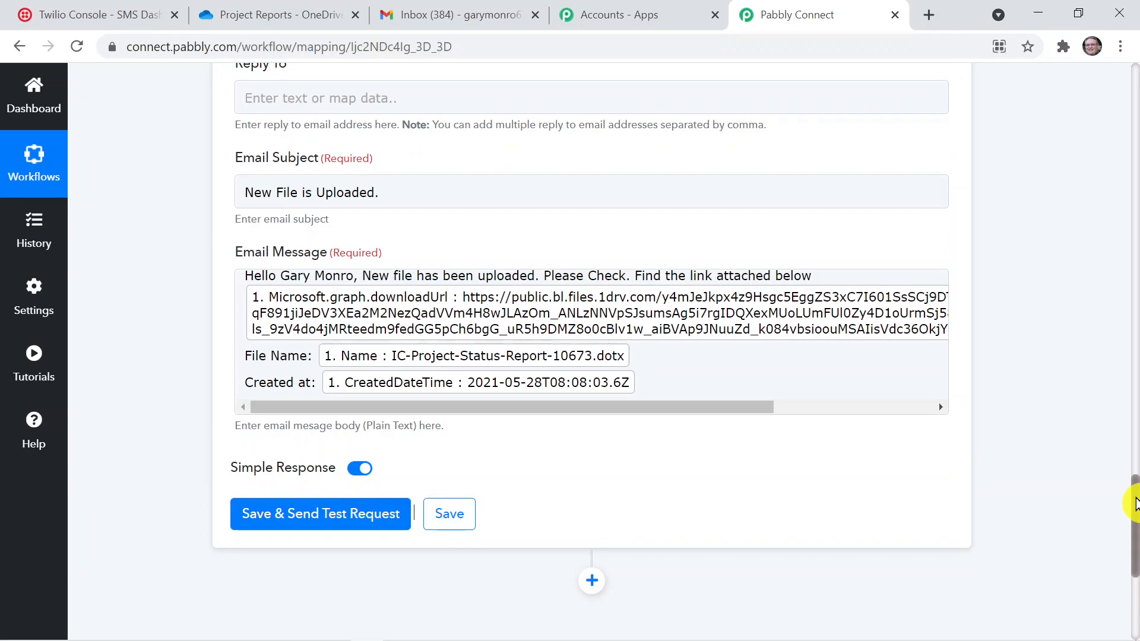
pyautogui.moveTo(1135, 504); pyautogui.dragTo(1135, 521)
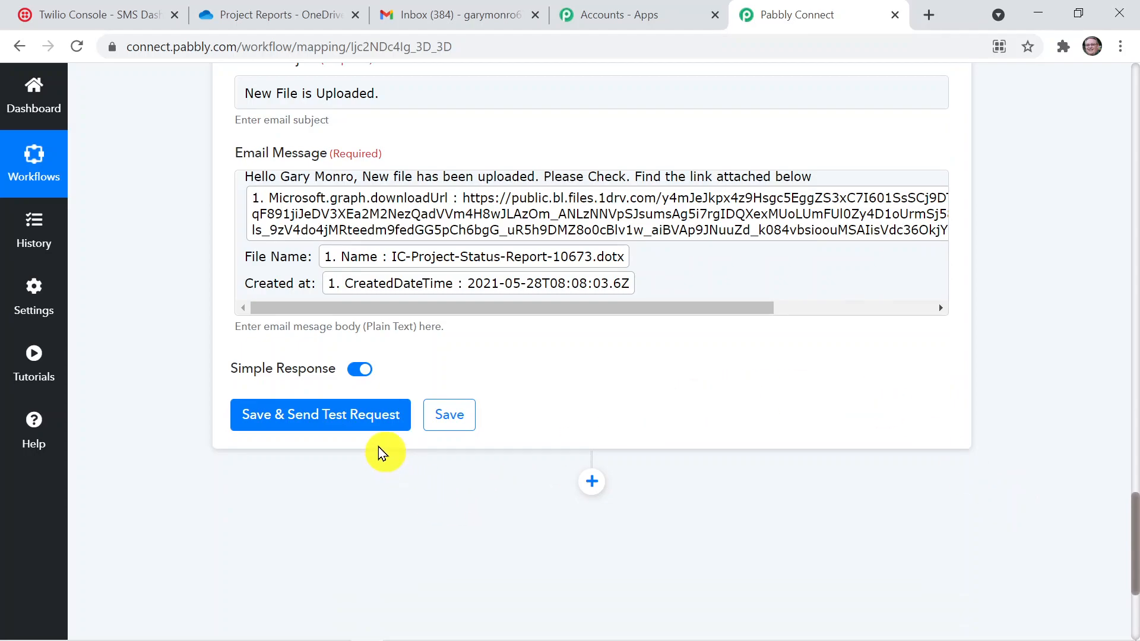
pyautogui.click(375, 430)
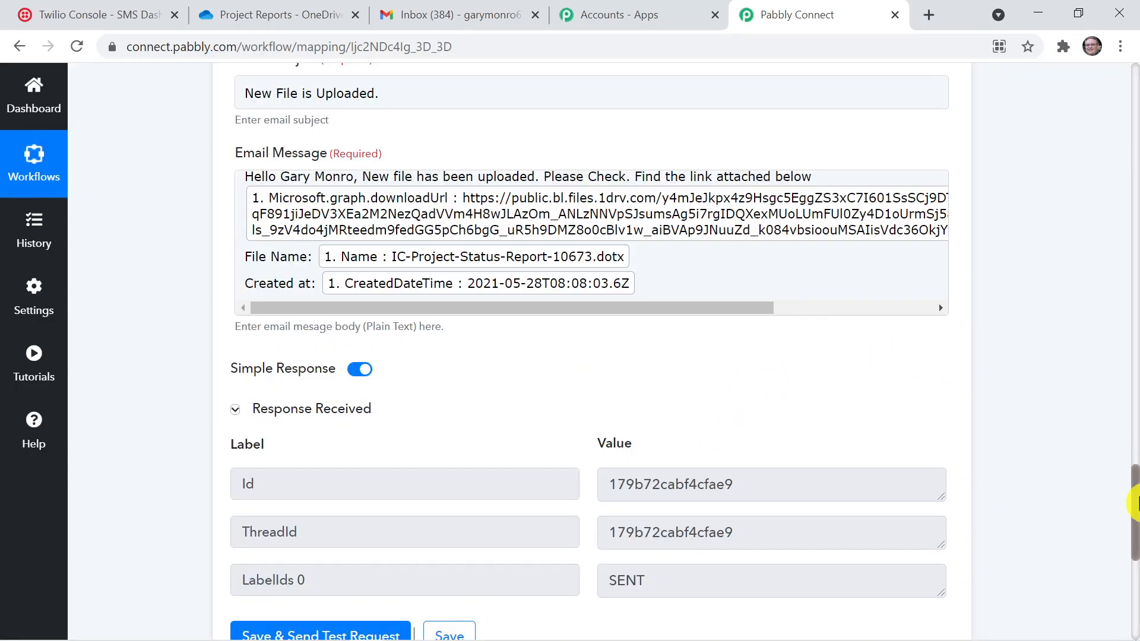
pyautogui.moveTo(1136, 502); pyautogui.dragTo(1120, 529)
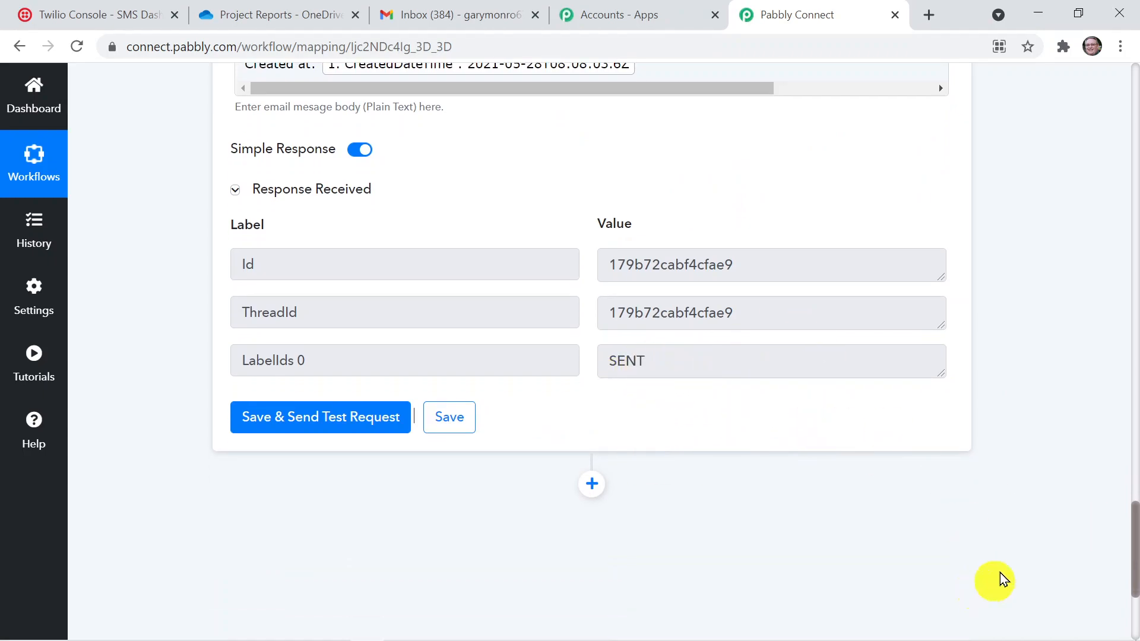
# Add another action step after the Gmail action and choose Twilio as its app
pyautogui.moveTo(1135, 576); pyautogui.dragTo(1134, 593)
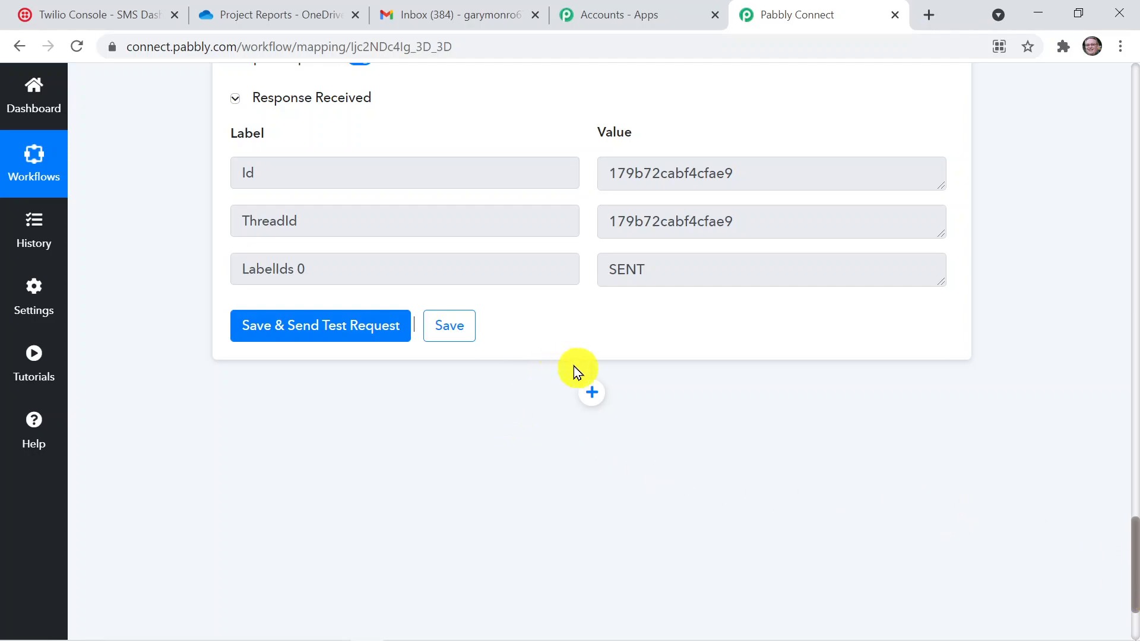
pyautogui.click(592, 400)
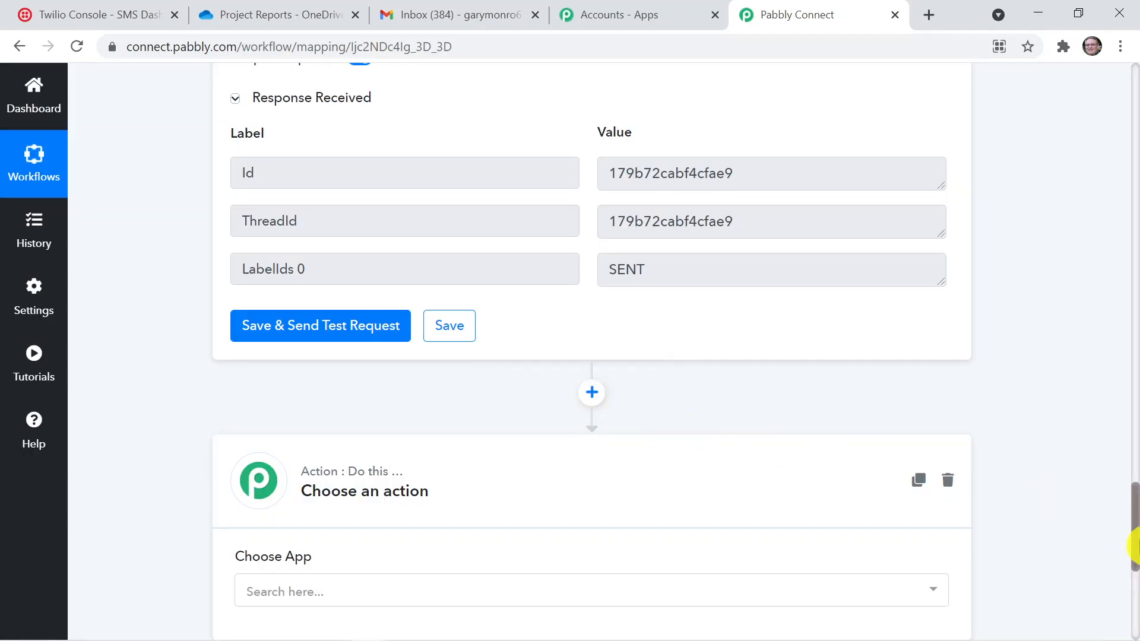
pyautogui.scroll(-3, 719, 479)
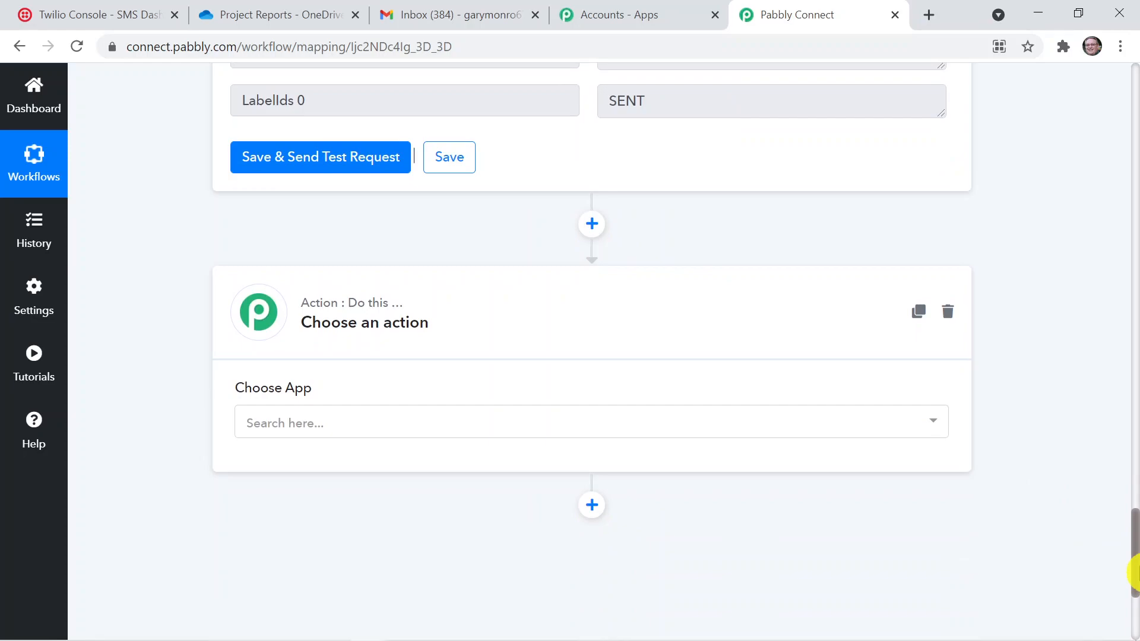
pyautogui.click(620, 431)
pyautogui.write('Twilio')
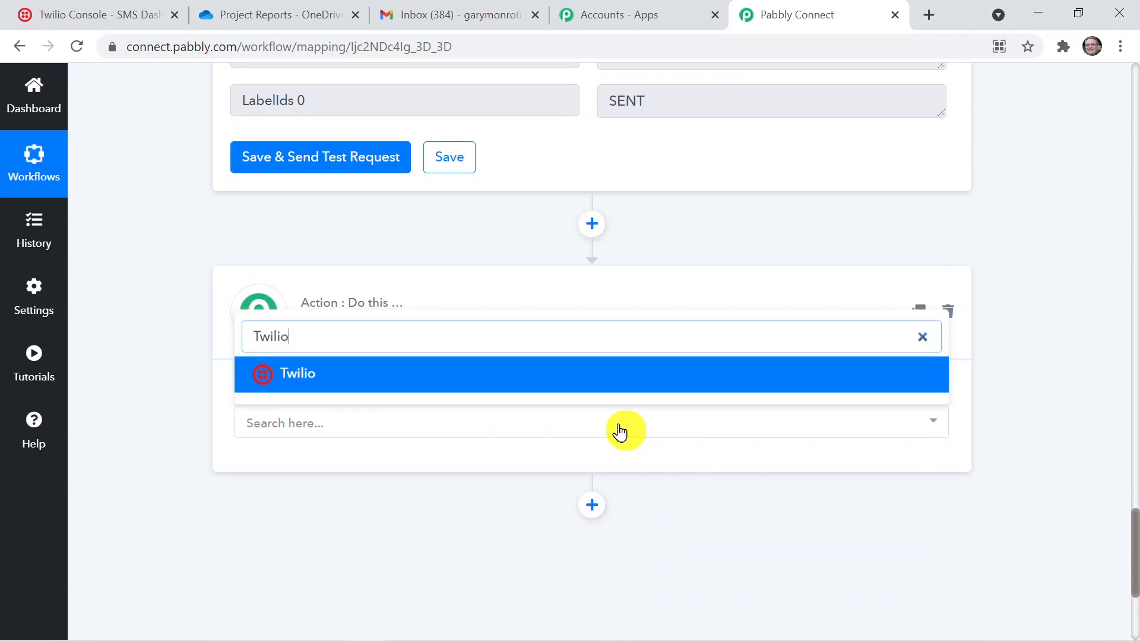
pyautogui.click(622, 374)
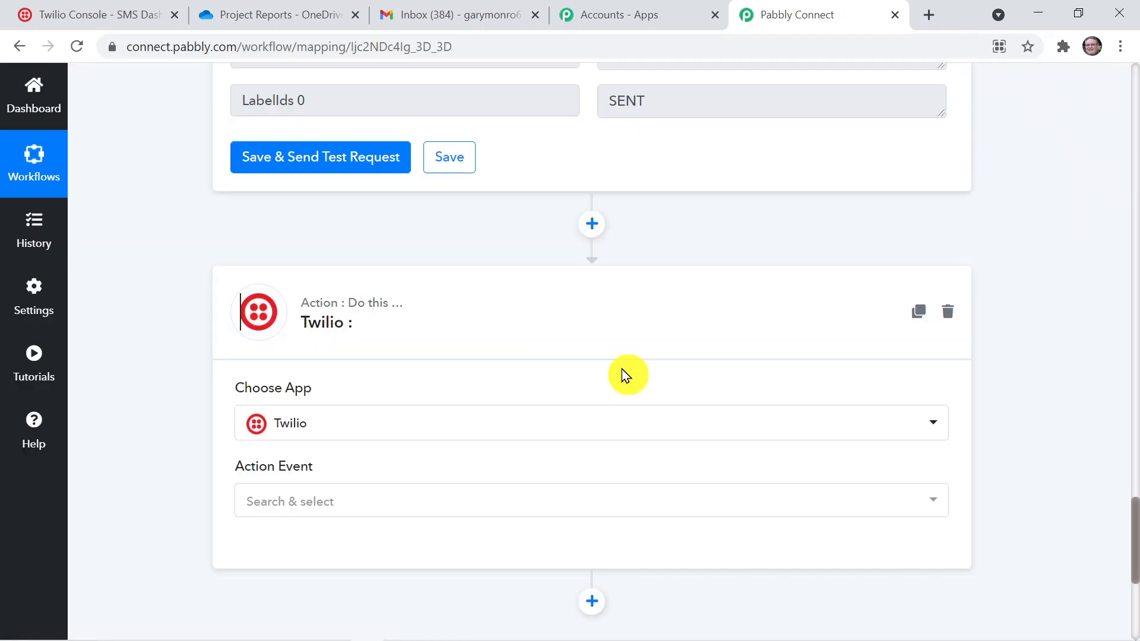
# Set the Twilio action event to Send SMS Message and open the form for connecting a Twilio account
pyautogui.click(735, 502)
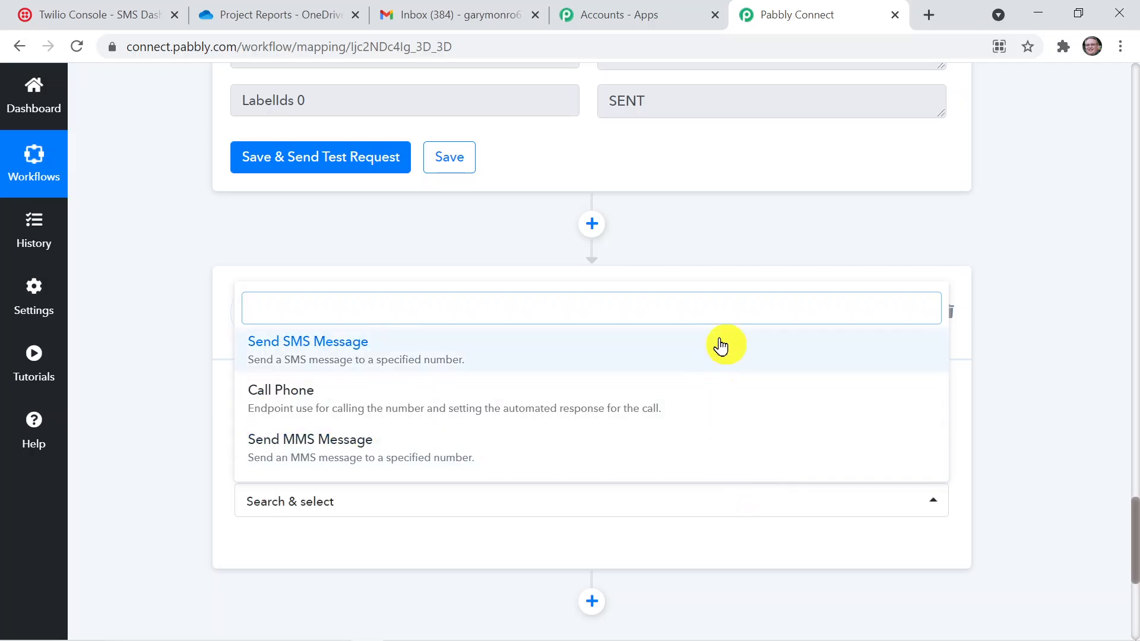
pyautogui.click(720, 346)
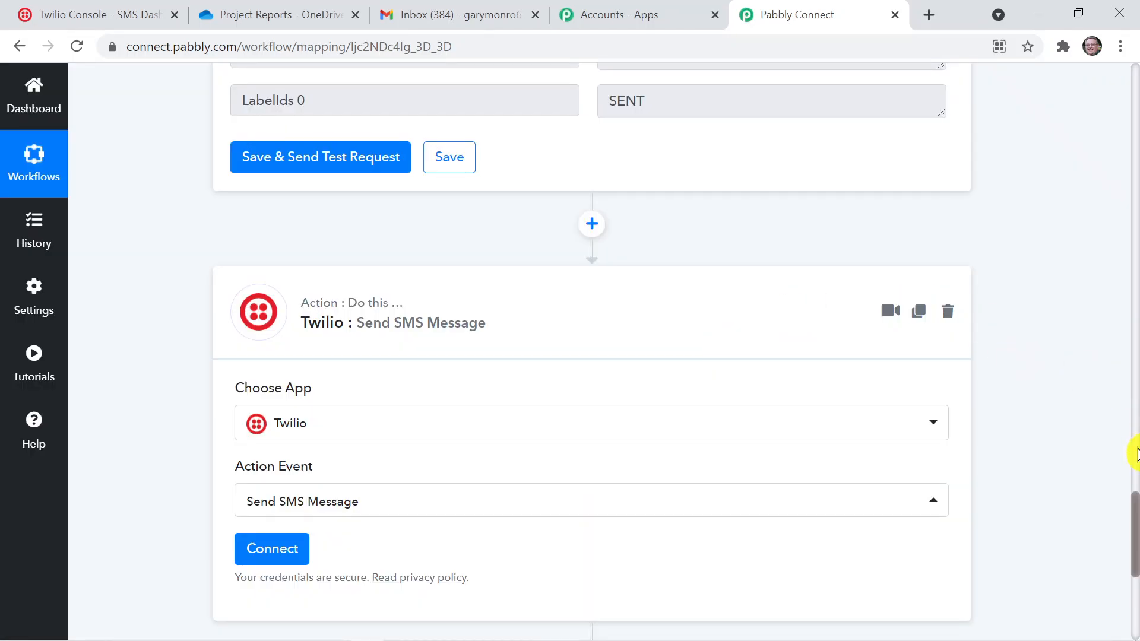
pyautogui.scroll(-2, 1134, 511)
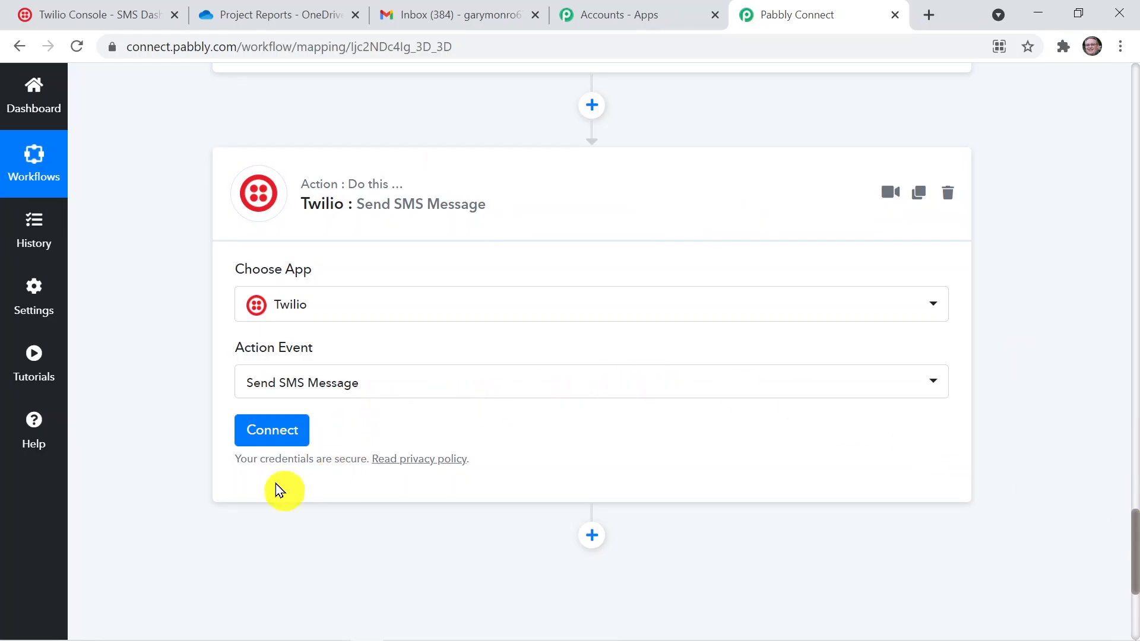
pyautogui.click(289, 434)
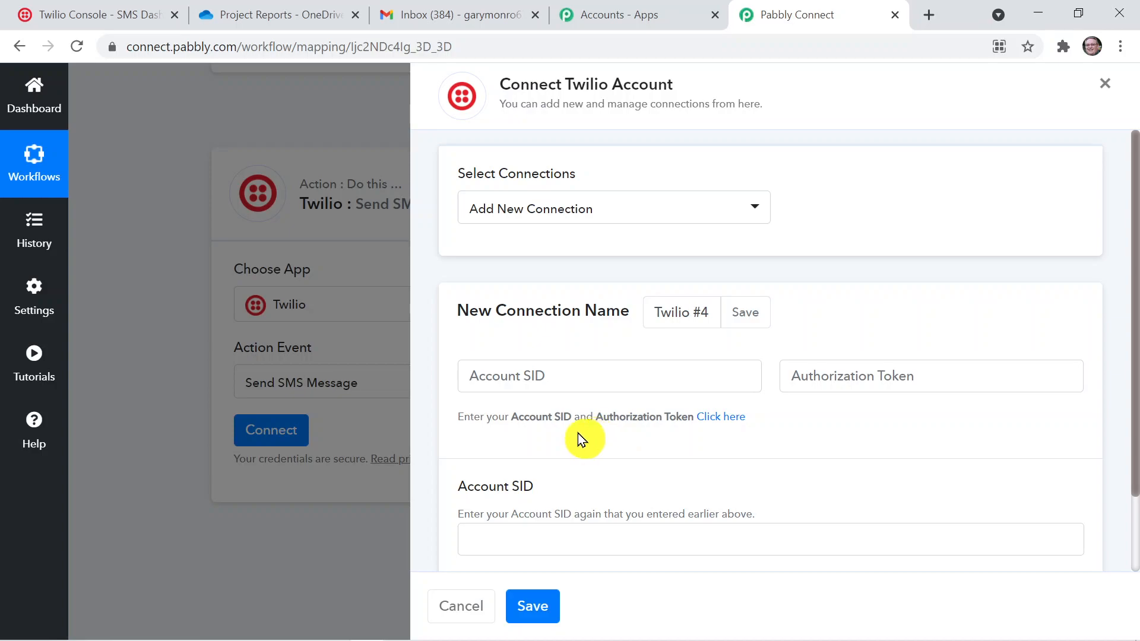
# Copy the live Account SID from the linked Twilio console settings page and paste it into both Account SID fields of the new connection
pyautogui.click(724, 417)
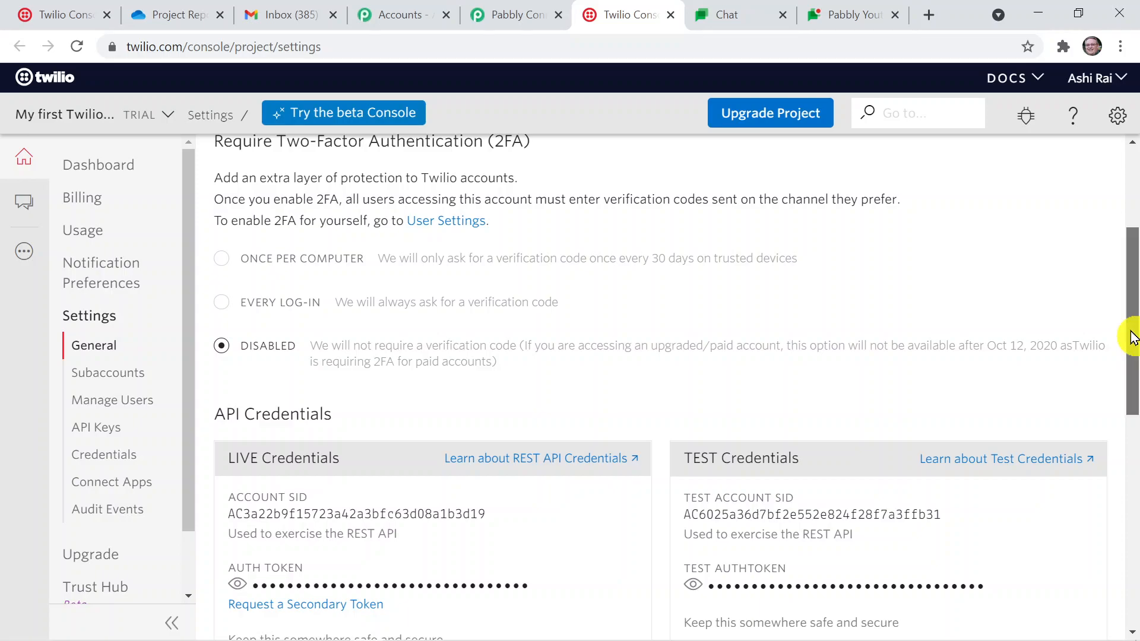
pyautogui.moveTo(1132, 337); pyautogui.dragTo(1133, 384)
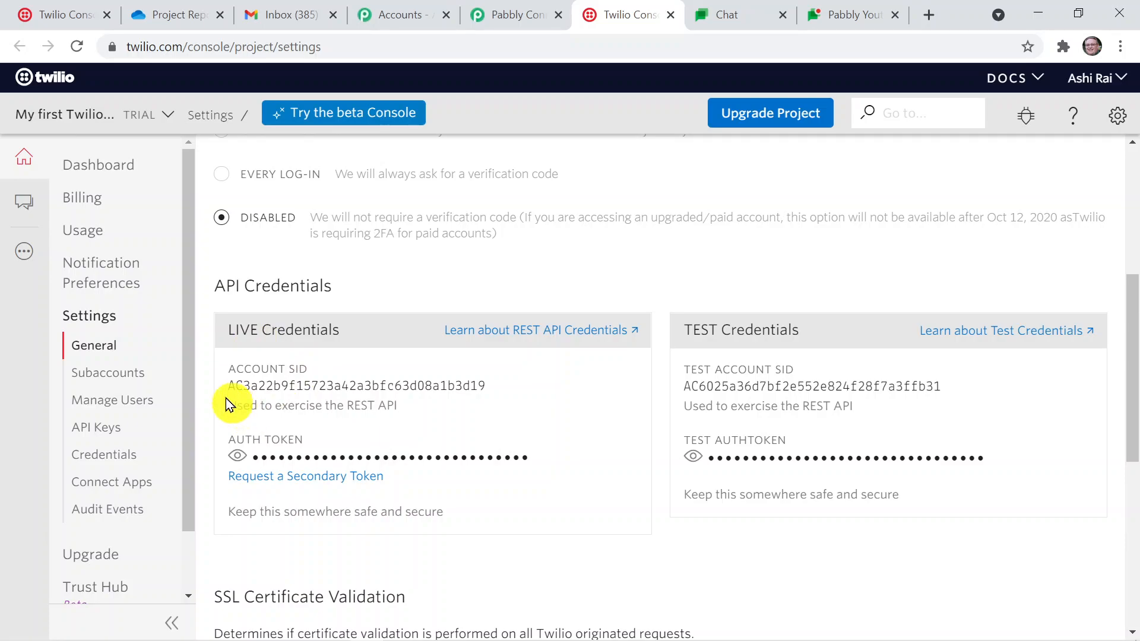
pyautogui.moveTo(228, 383); pyautogui.dragTo(490, 389)
pyautogui.hotkey('ctrl', 'c')
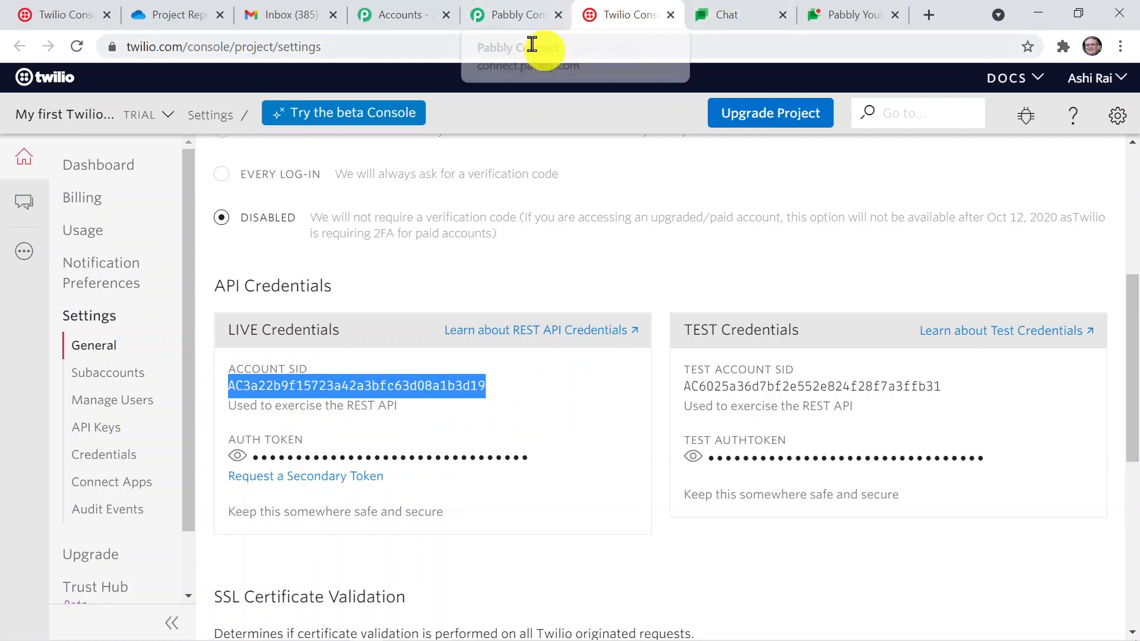
pyautogui.click(514, 20)
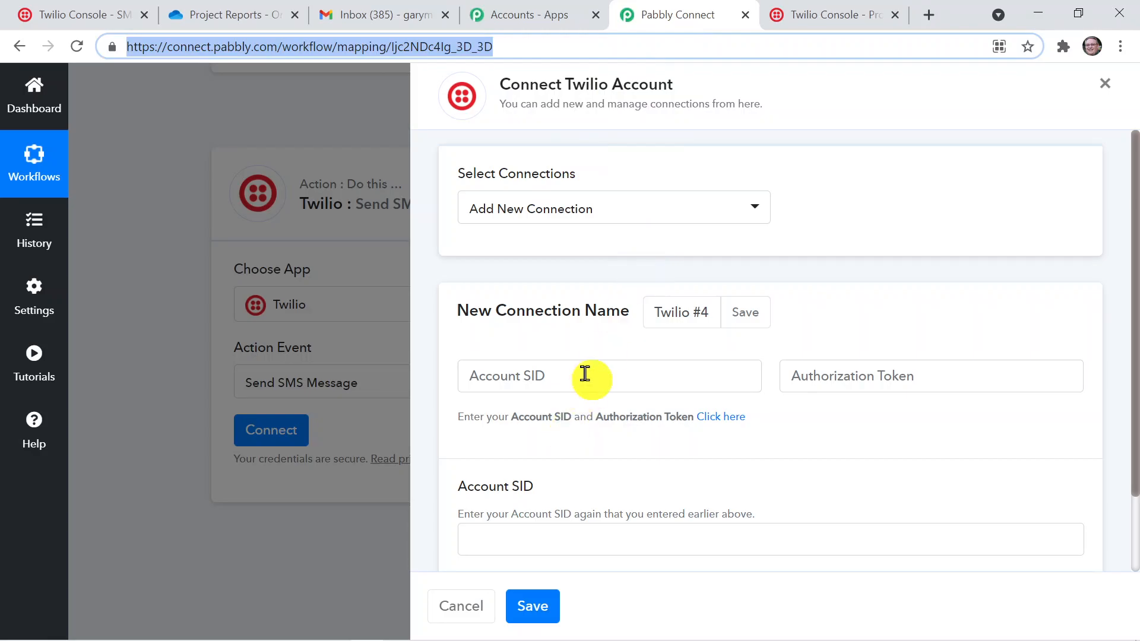
pyautogui.click(584, 373)
pyautogui.hotkey('ctrl', 'v')
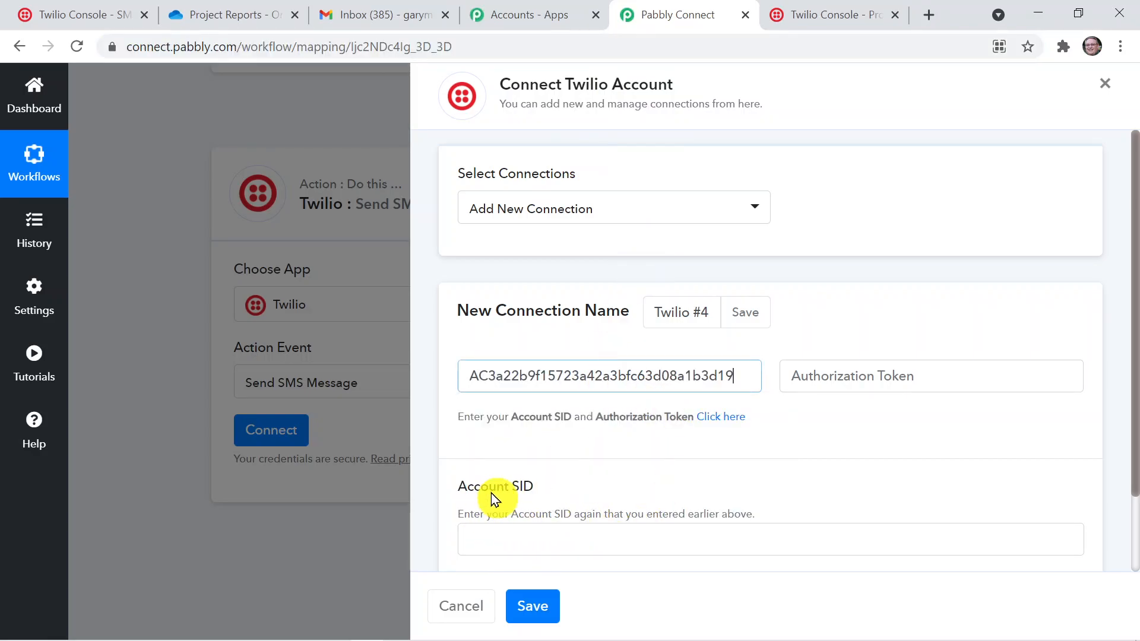
pyautogui.click(531, 539)
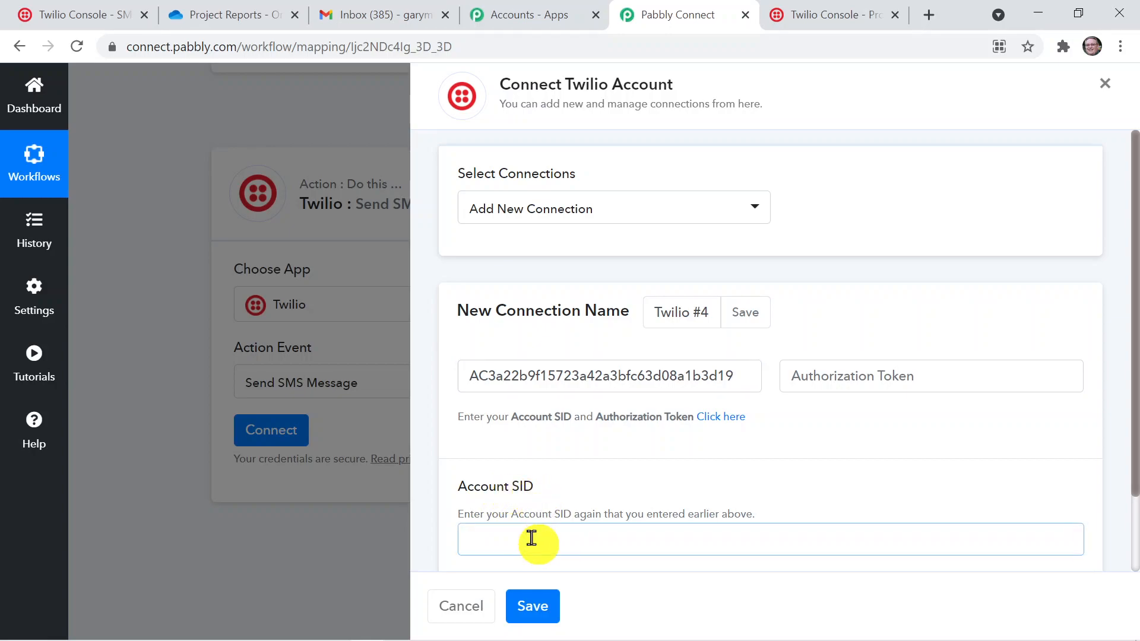
pyautogui.hotkey('ctrl', 'v')
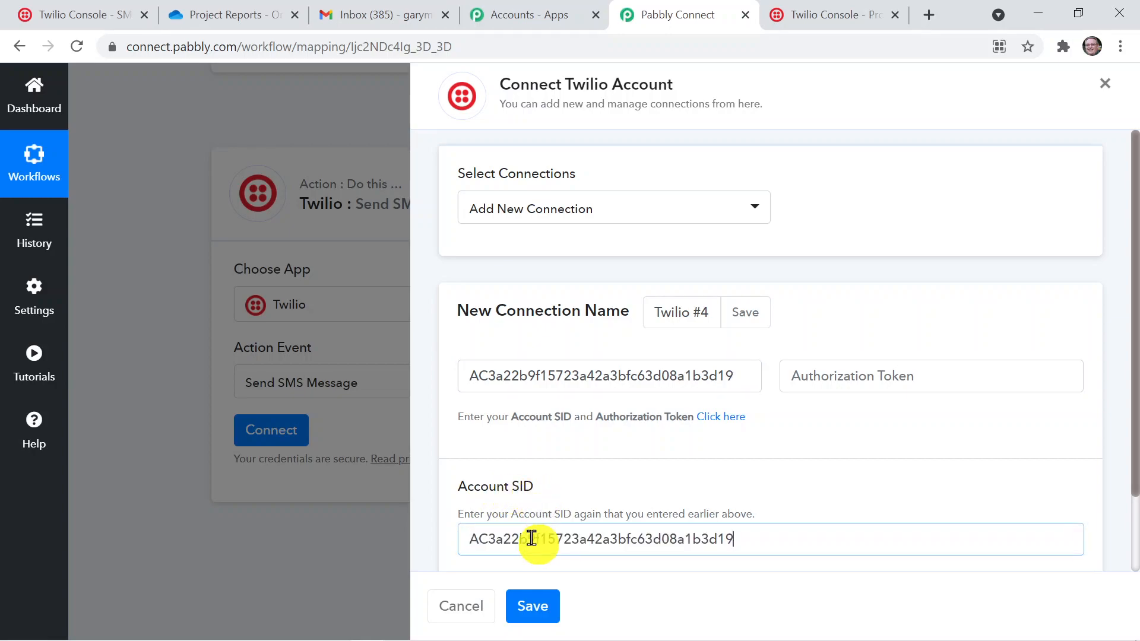
# Reveal and copy the live auth token in the Twilio console, paste it into the Authorization Token field and save the connection
pyautogui.click(799, 373)
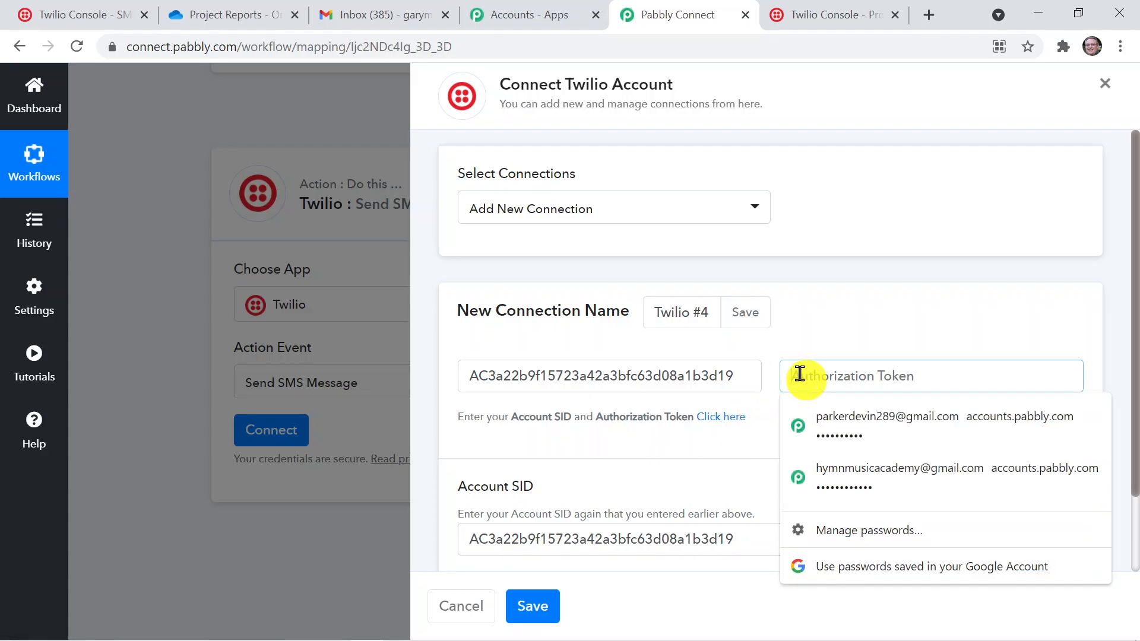
pyautogui.click(802, 8)
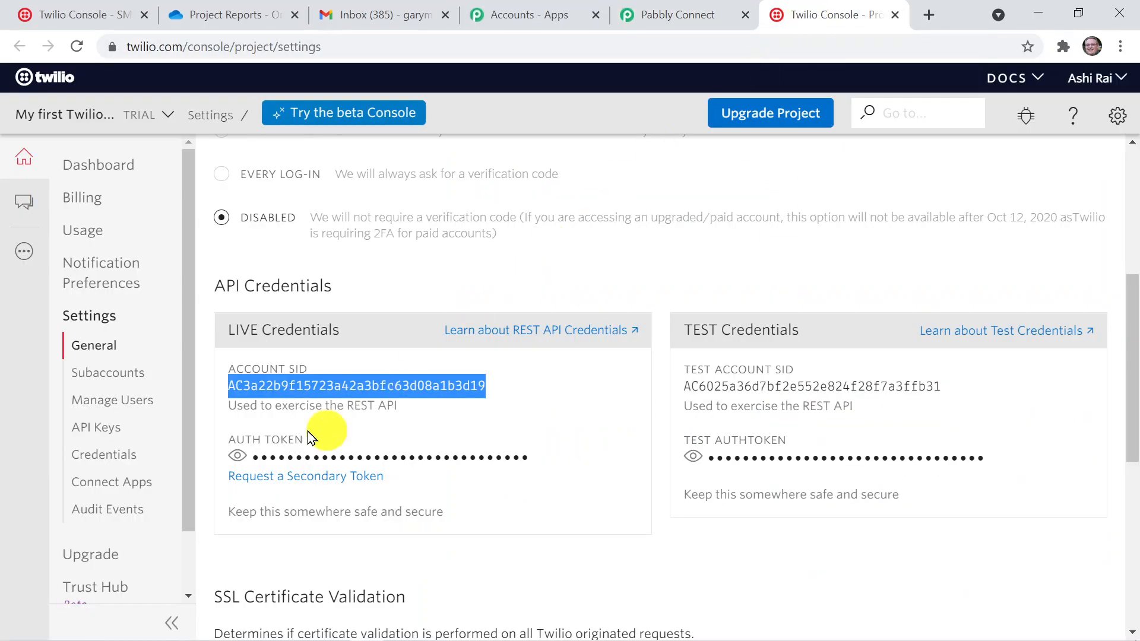
pyautogui.click(238, 458)
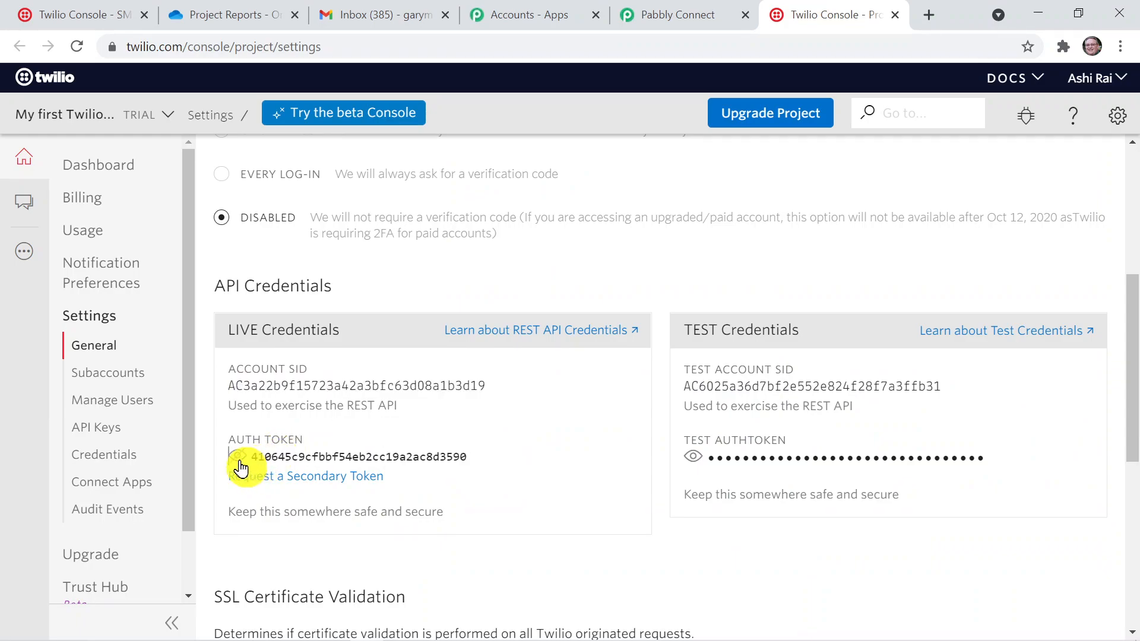
pyautogui.moveTo(468, 457); pyautogui.dragTo(254, 458)
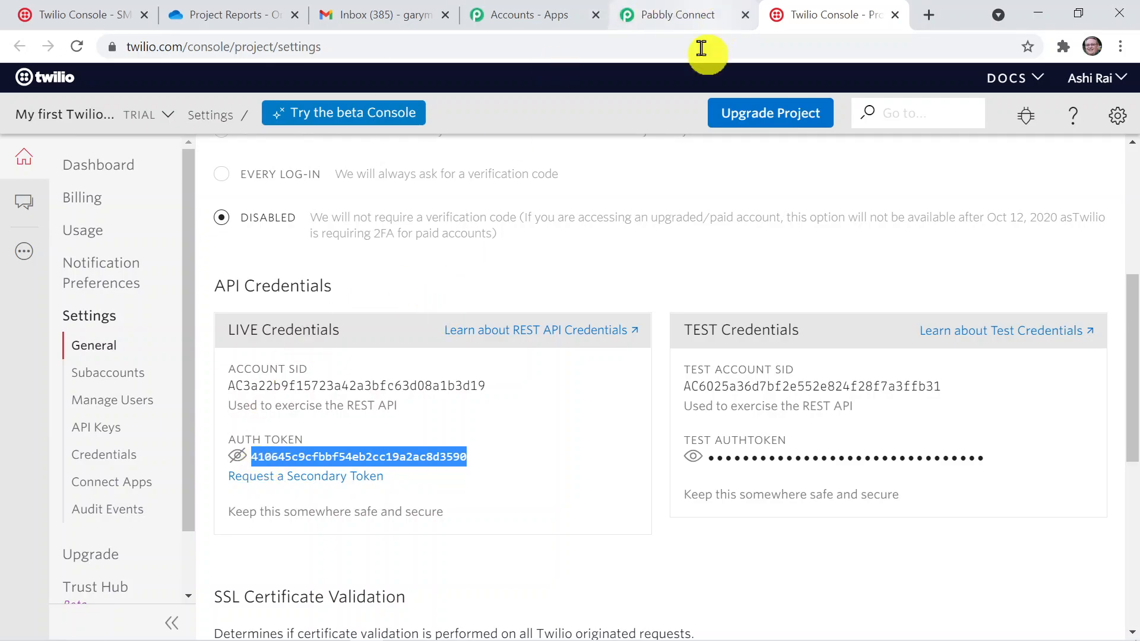
pyautogui.click(665, 18)
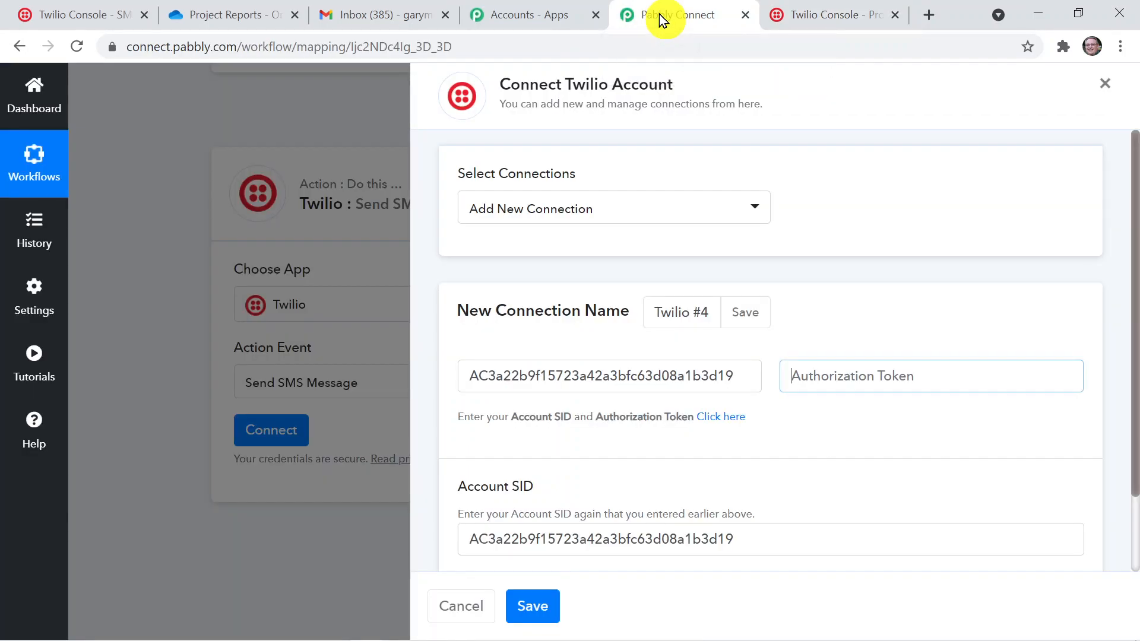
pyautogui.click(855, 371)
pyautogui.hotkey('ctrl', 'v')
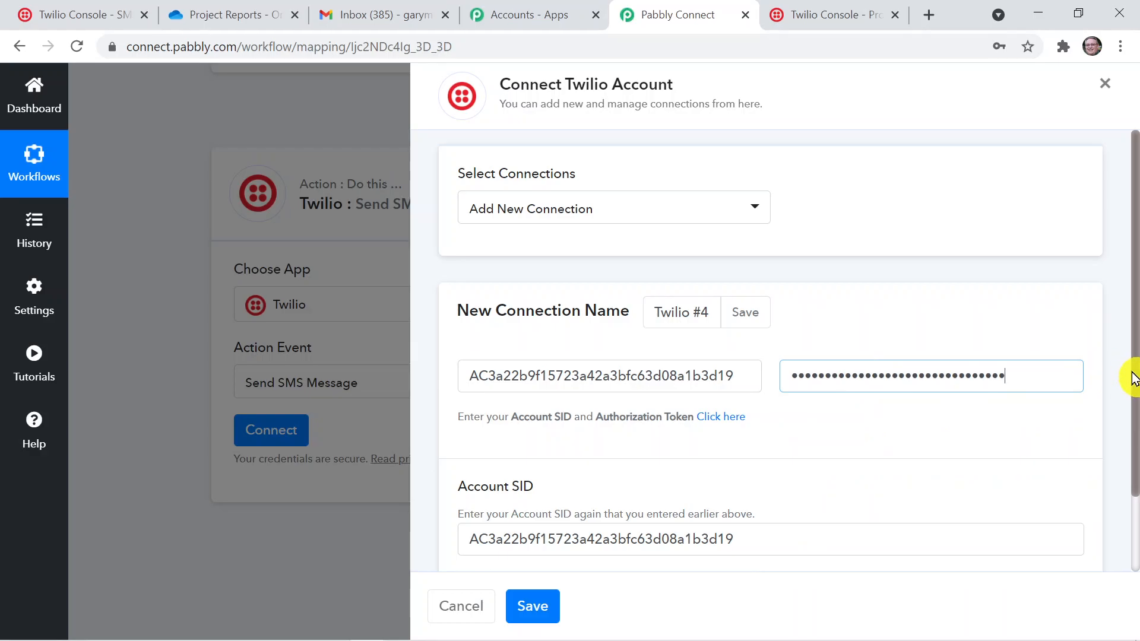
pyautogui.moveTo(1133, 377); pyautogui.dragTo(1135, 456)
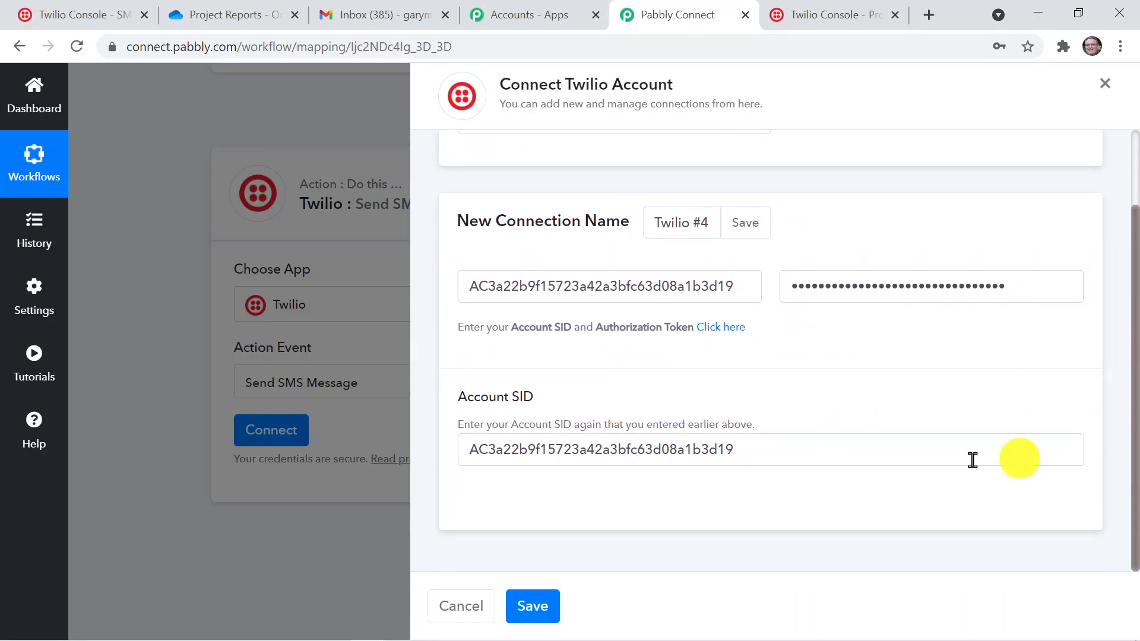
pyautogui.click(545, 605)
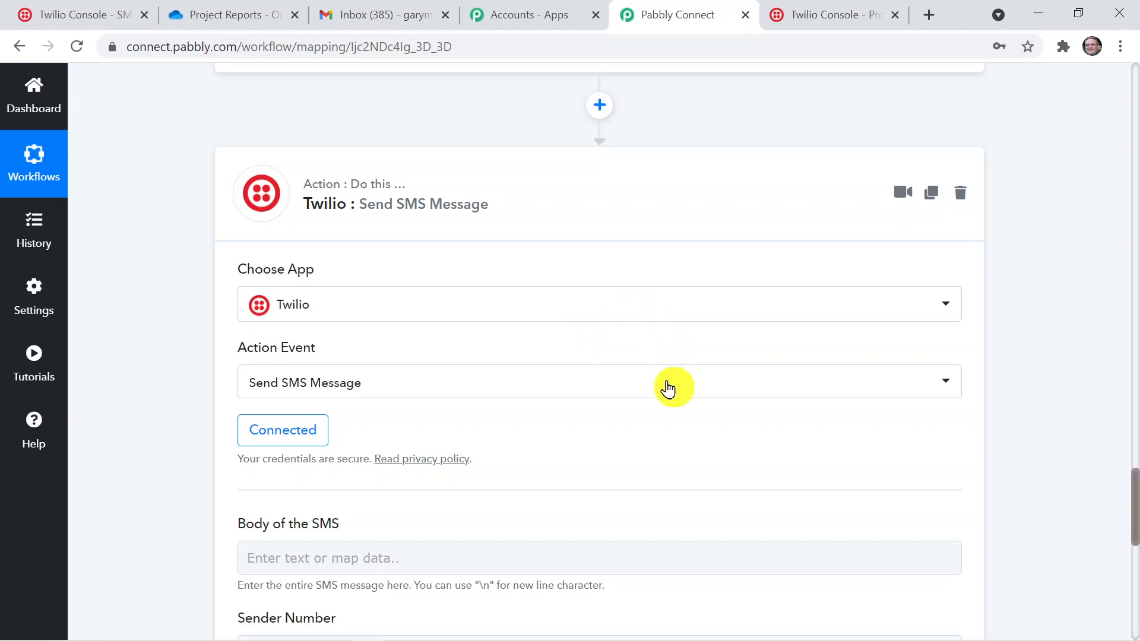
# Begin the body of the SMS with the line "Hello, New file is Uploaded."
pyautogui.moveTo(1134, 484); pyautogui.dragTo(1135, 525)
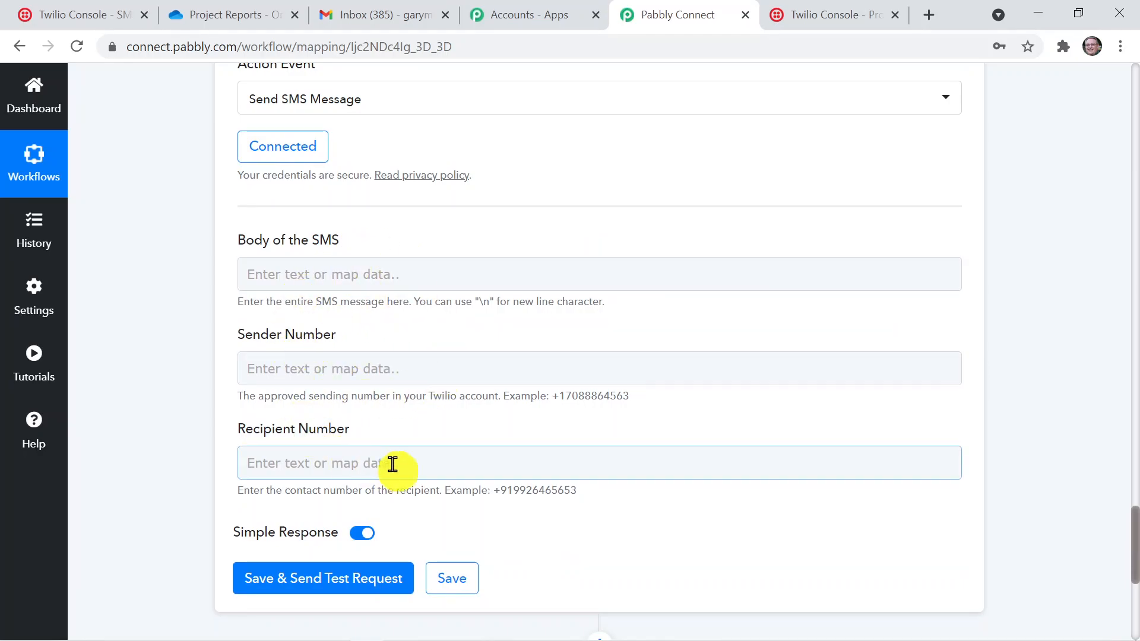
pyautogui.click(341, 275)
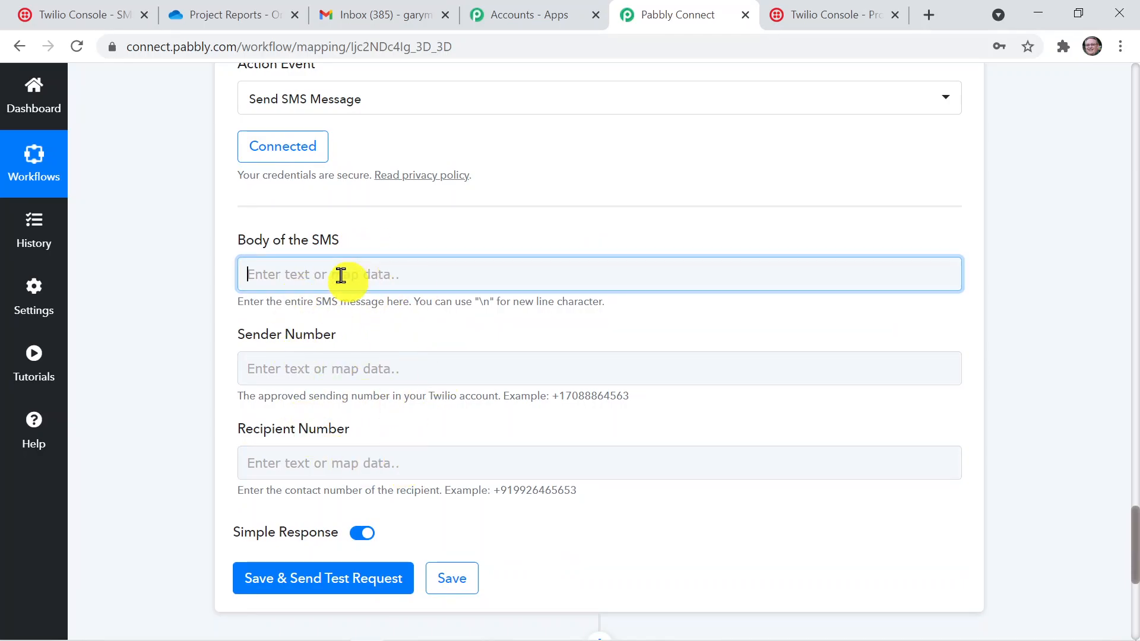
pyautogui.write('Hello')
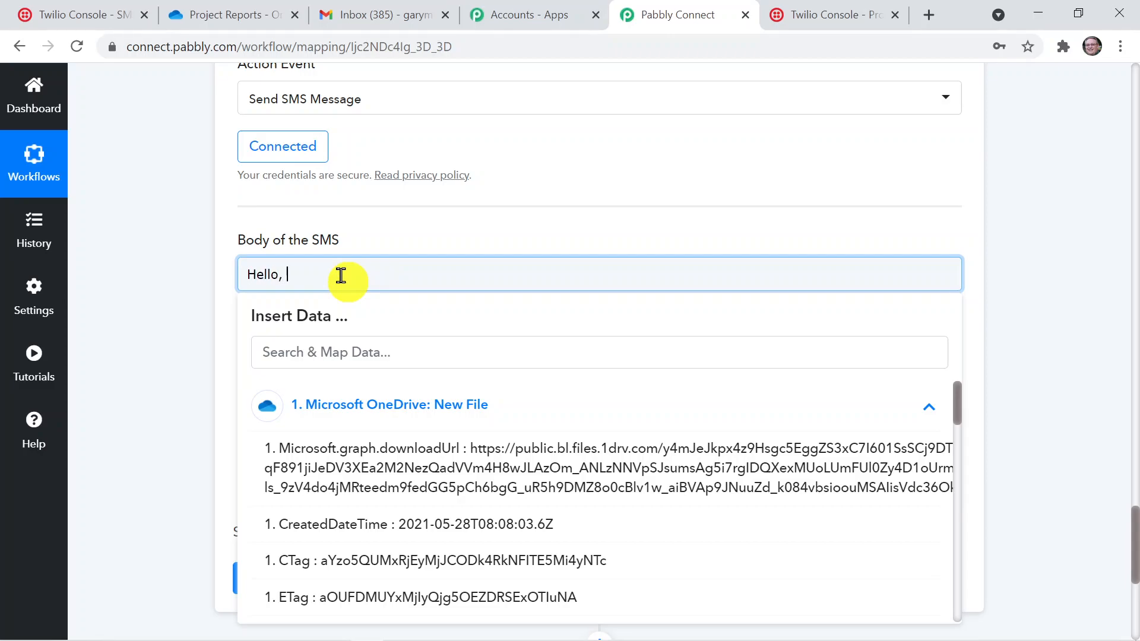
pyautogui.write(', New file is Uplaoaded.')
# Add a "File name:" line to the SMS body and map the OneDrive Name value after it
pyautogui.press('Return')
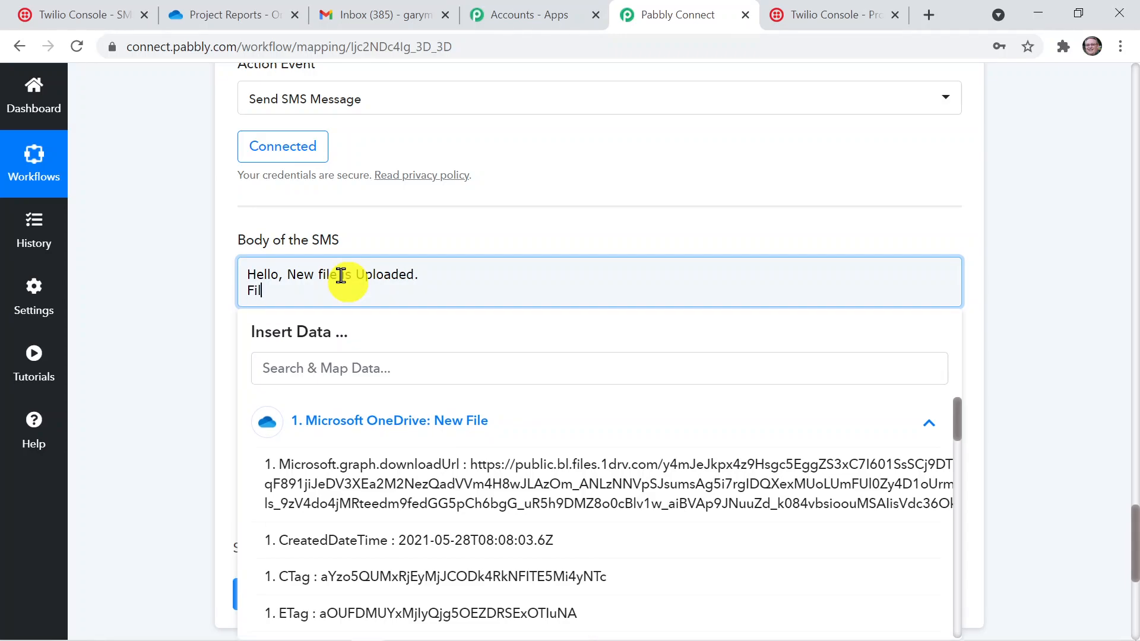
pyautogui.write('File name:')
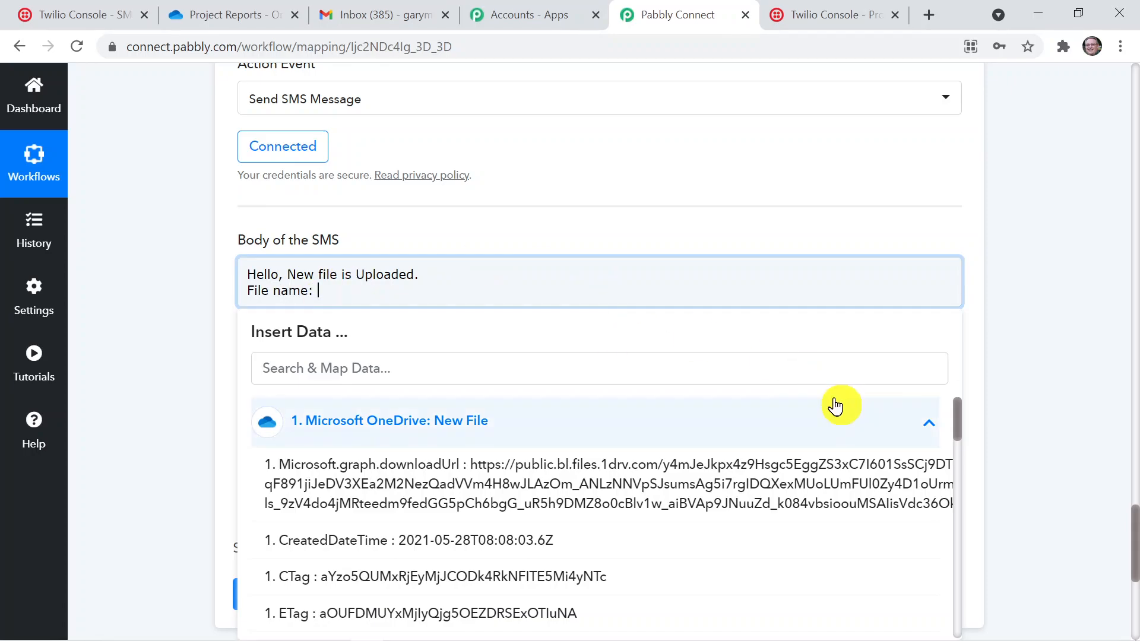
pyautogui.moveTo(954, 422); pyautogui.dragTo(963, 458)
pyautogui.click(580, 530)
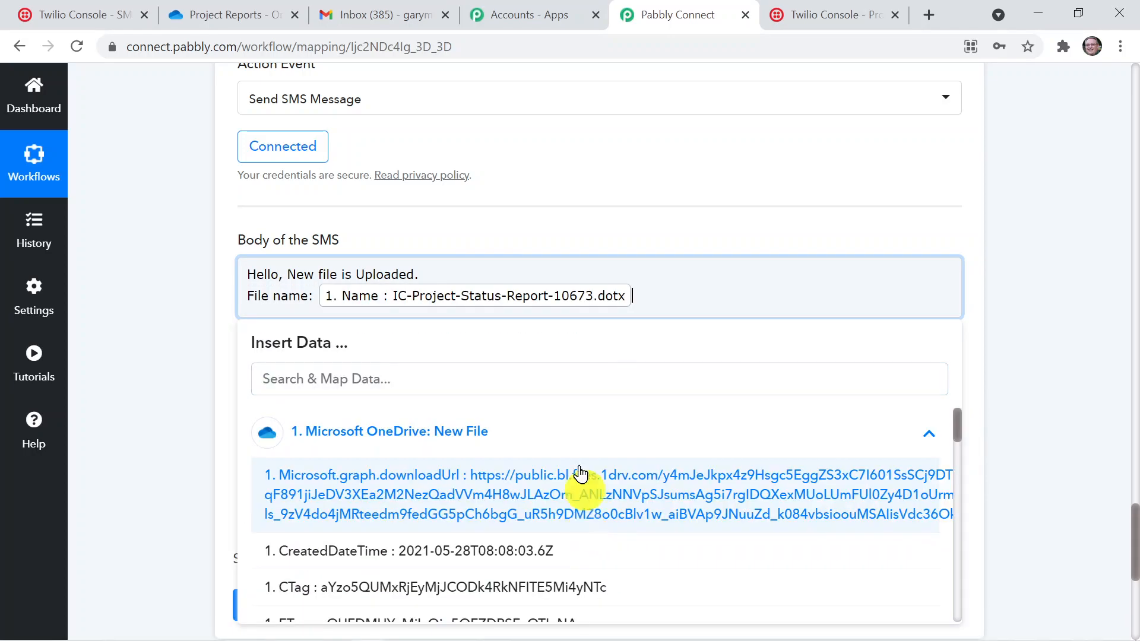
# Add a "File url" line to the SMS body and map the OneDrive Microsoft.graph.downloadUrl value after it
pyautogui.press('Return')
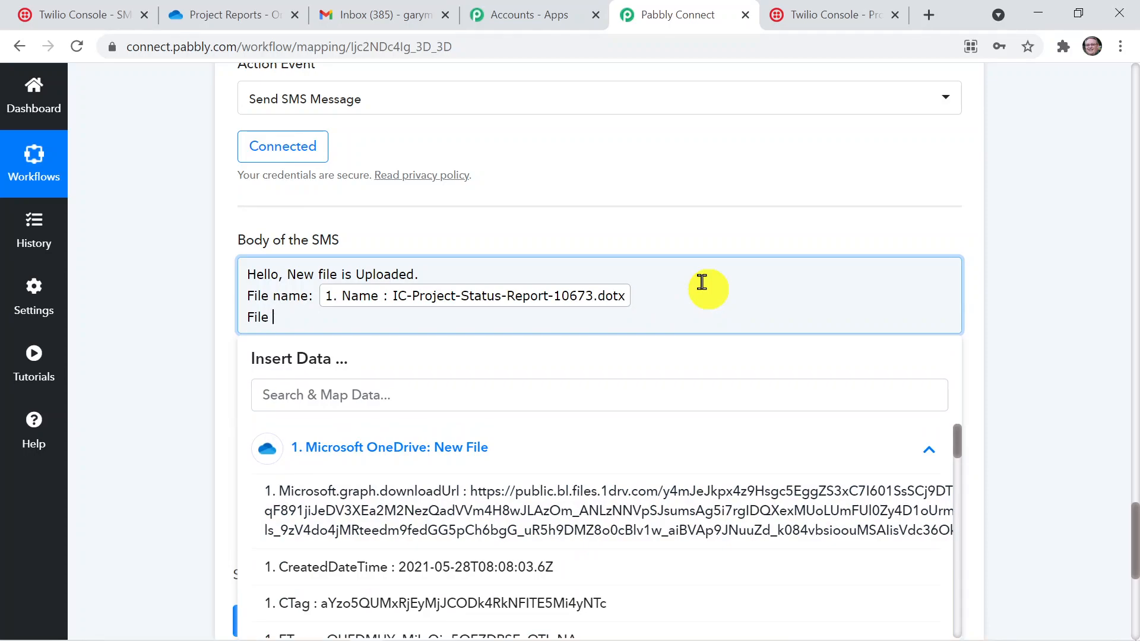
pyautogui.write('File url')
pyautogui.click(641, 487)
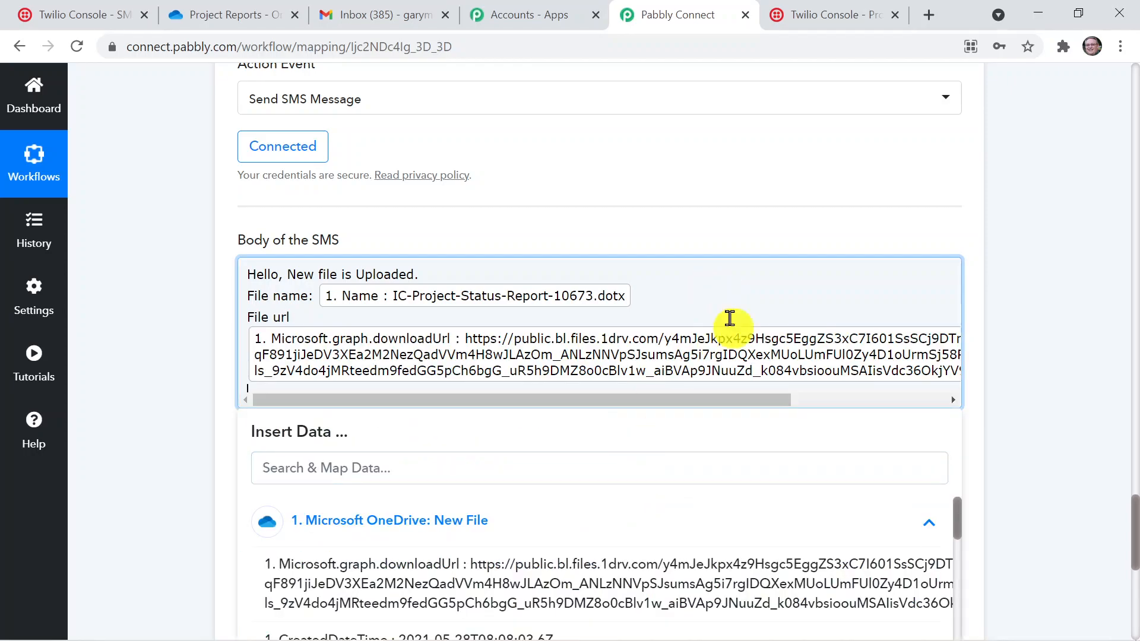
# Add a "File Created date:" line to the SMS body, map the OneDrive CreatedDateTime value after it and close the data list
pyautogui.write('File ')
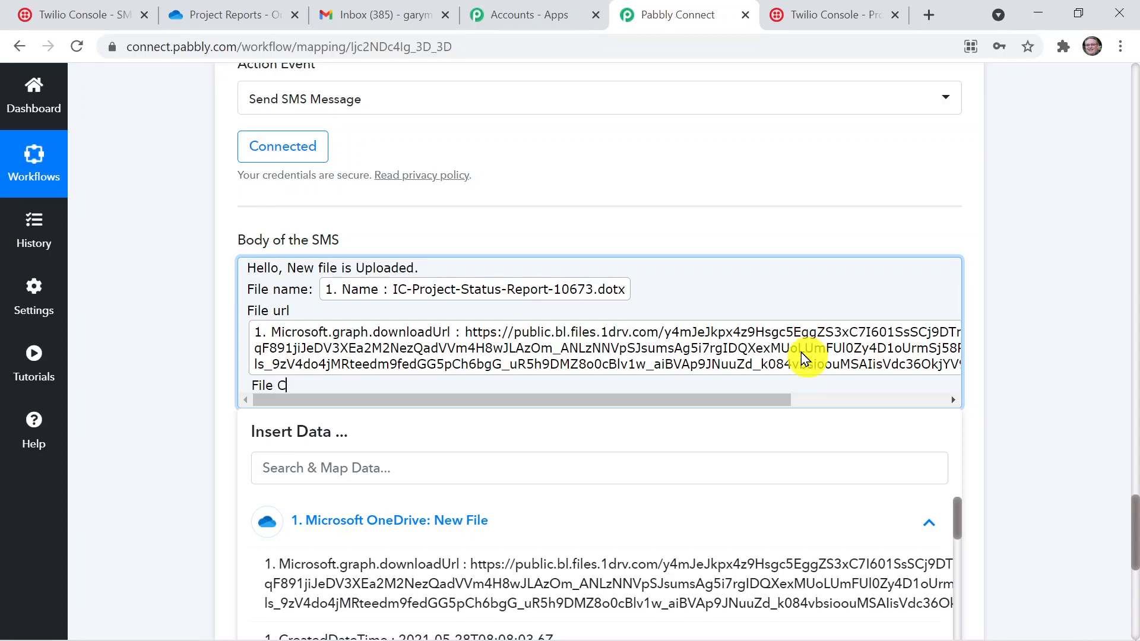
pyautogui.write('Created date:')
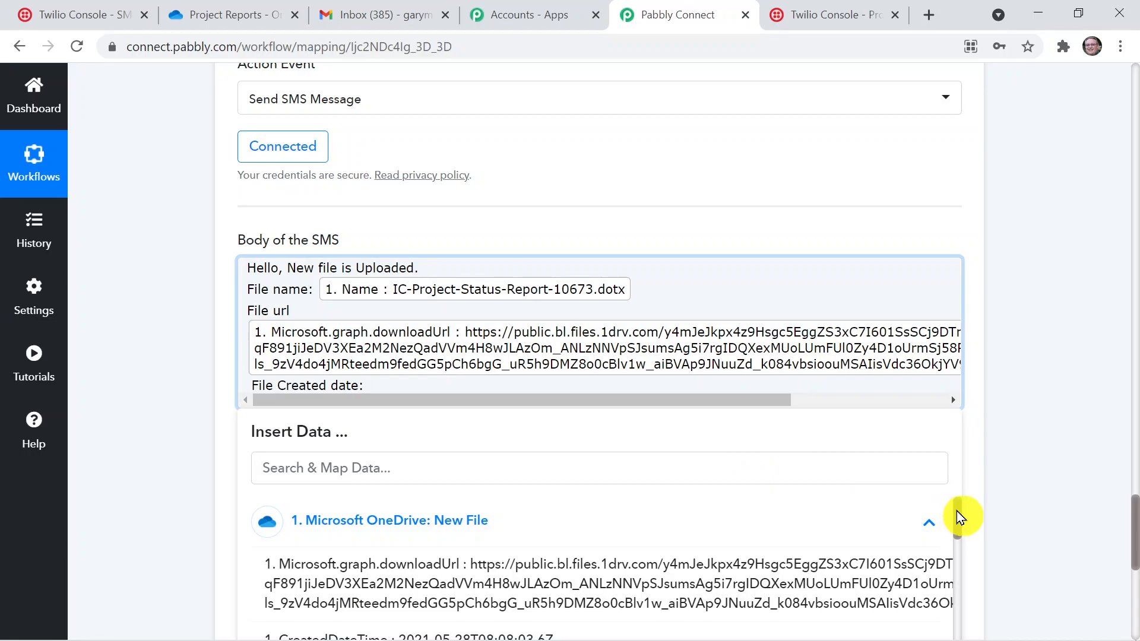
pyautogui.scroll(-2, 955, 511)
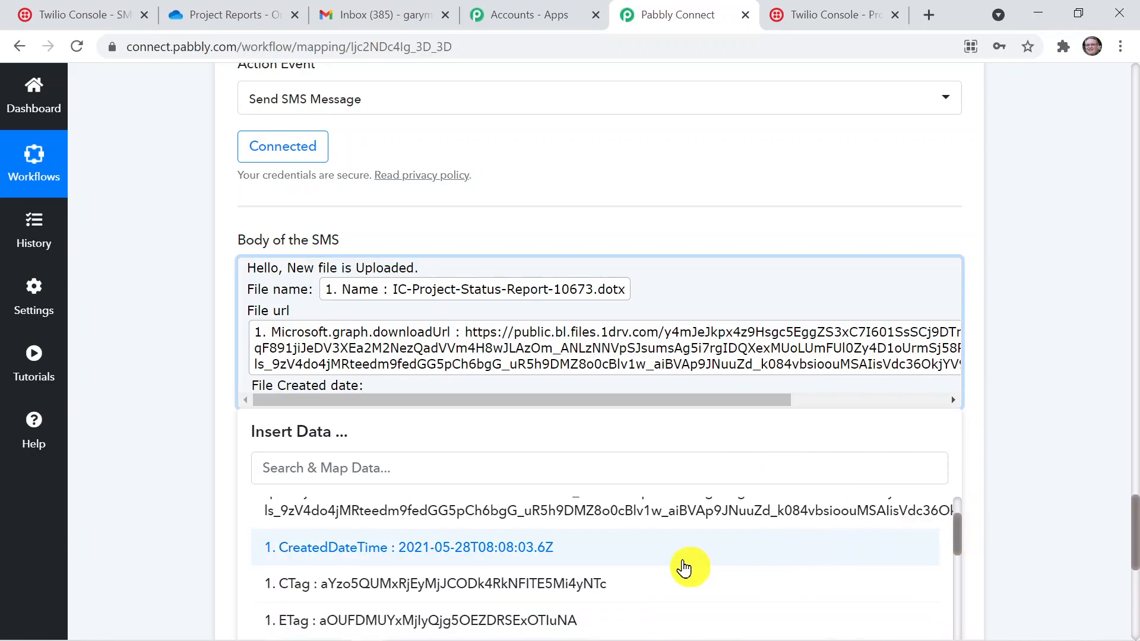
pyautogui.click(683, 567)
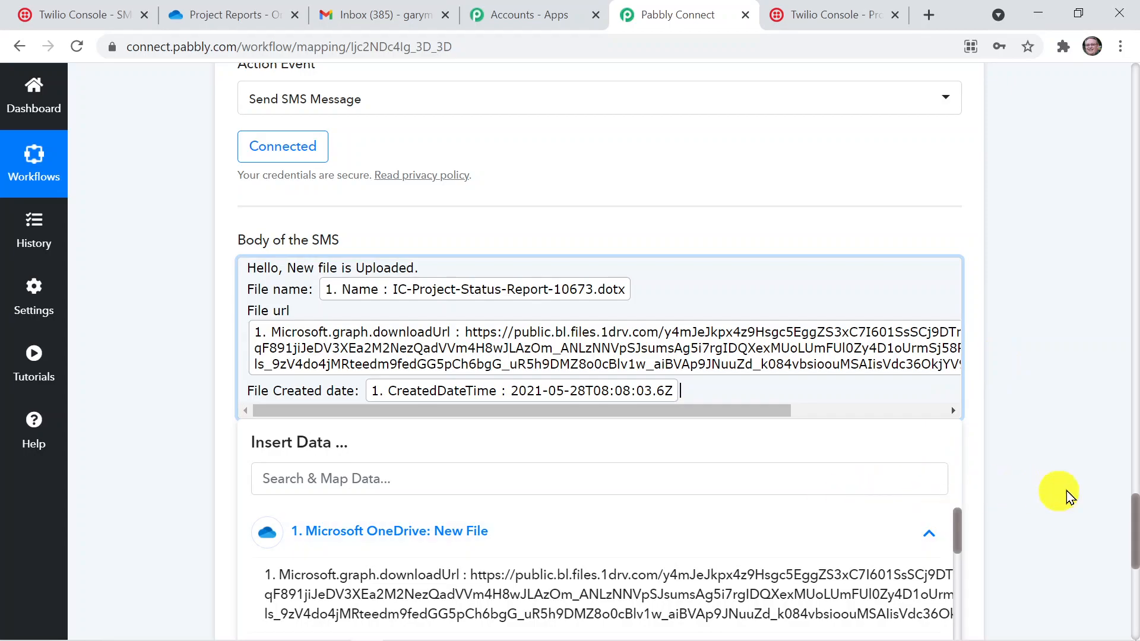
pyautogui.moveTo(1137, 521); pyautogui.dragTo(1137, 541)
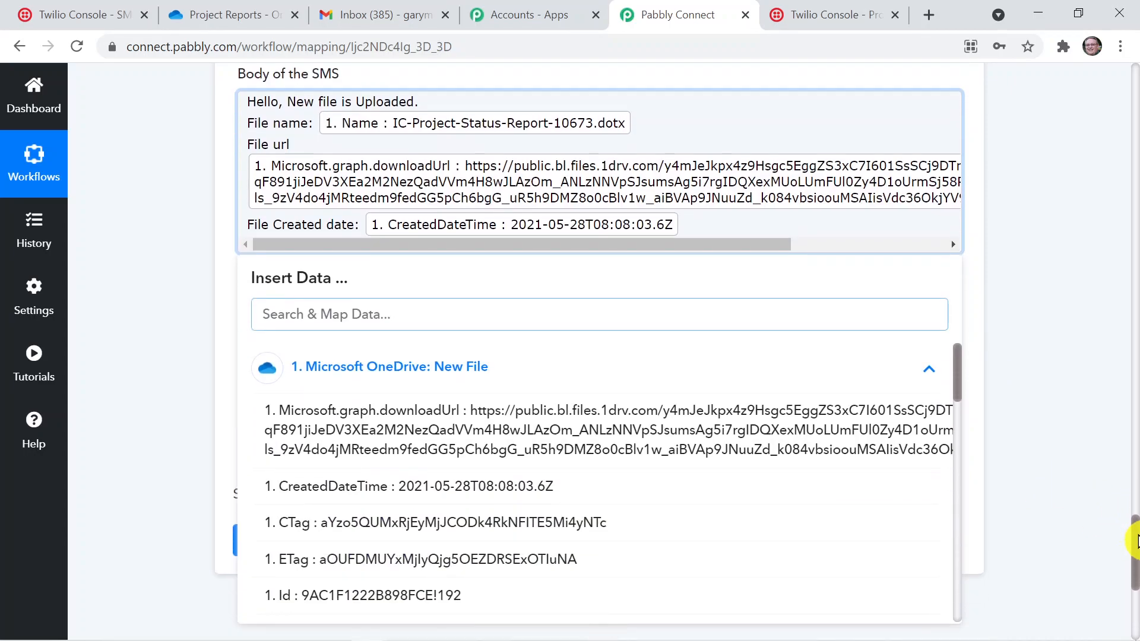
pyautogui.click(1073, 449)
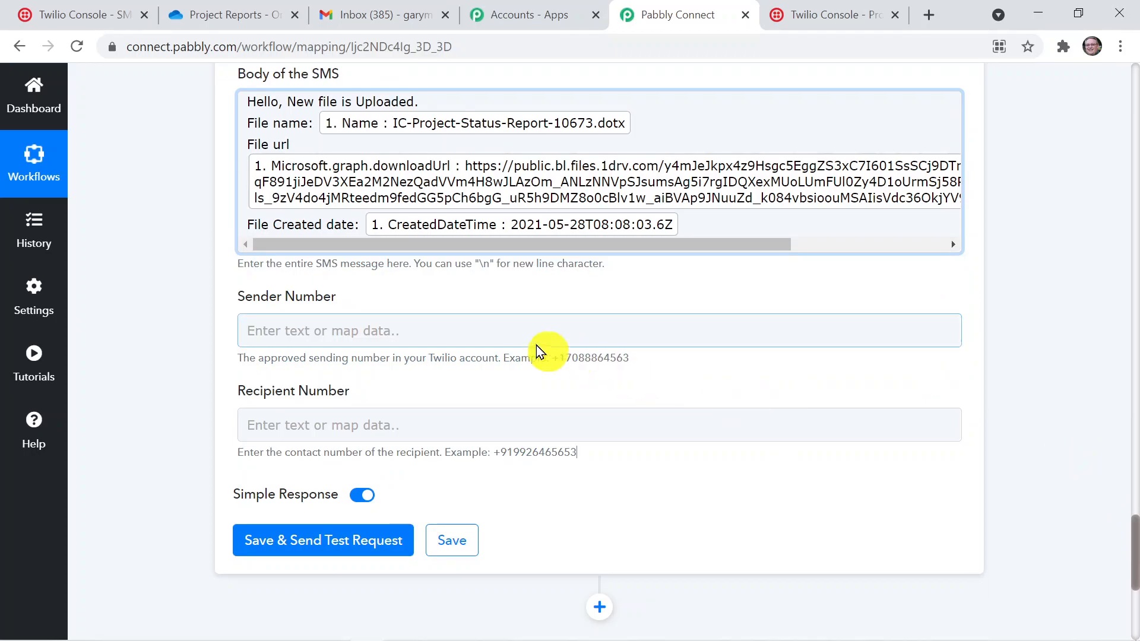
# Find the account's active phone number in the Twilio console and copy it for the Sender Number field
pyautogui.click(510, 336)
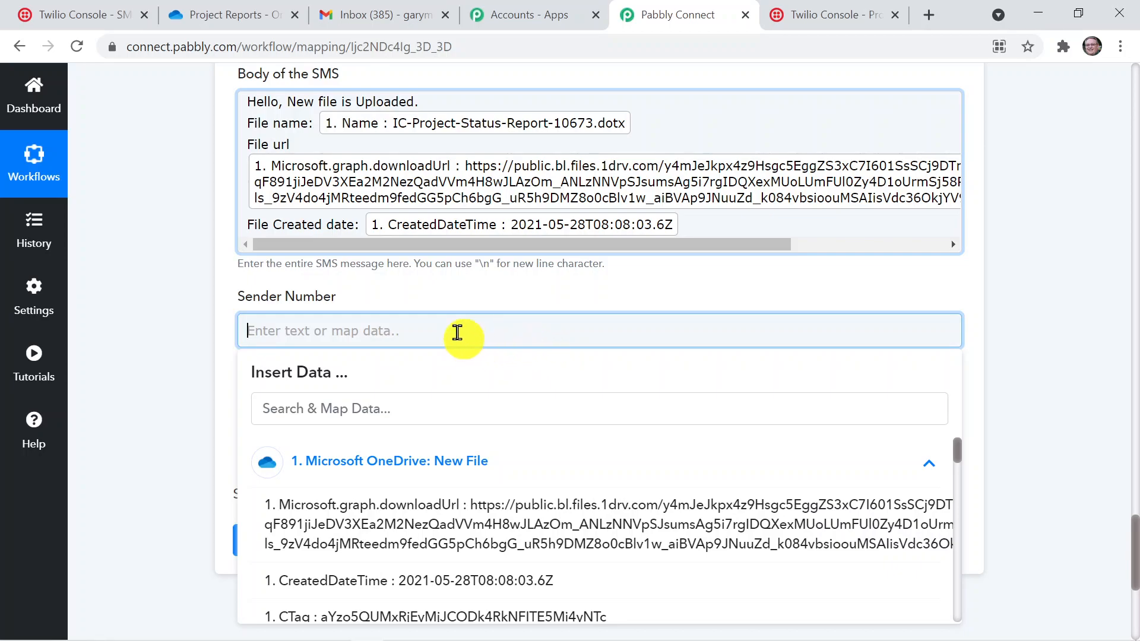
pyautogui.click(97, 18)
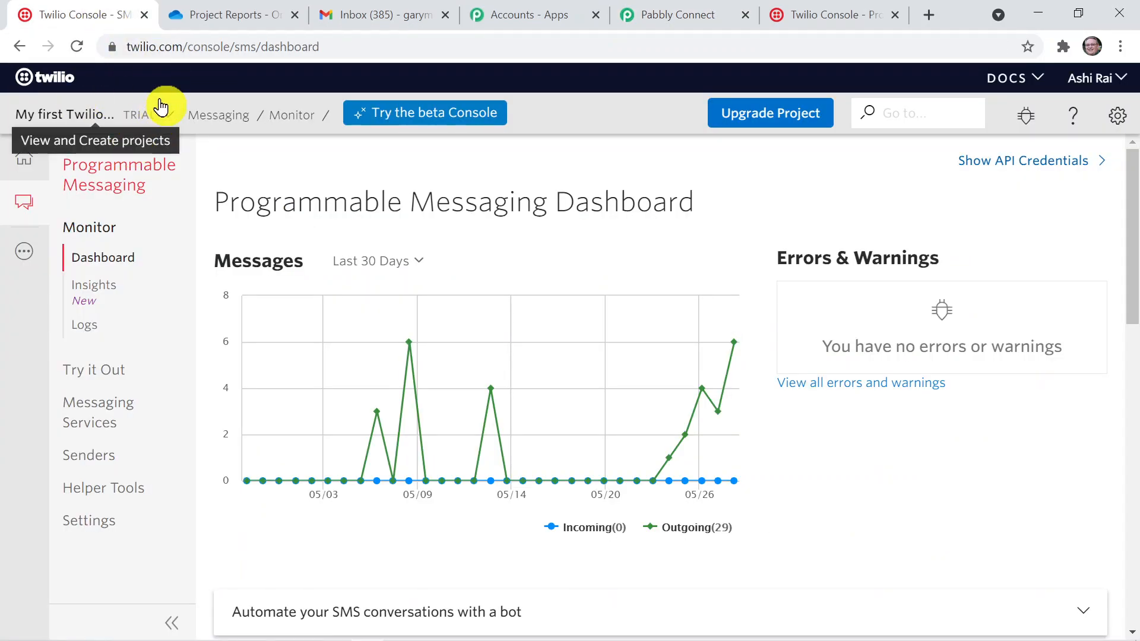
pyautogui.click(23, 250)
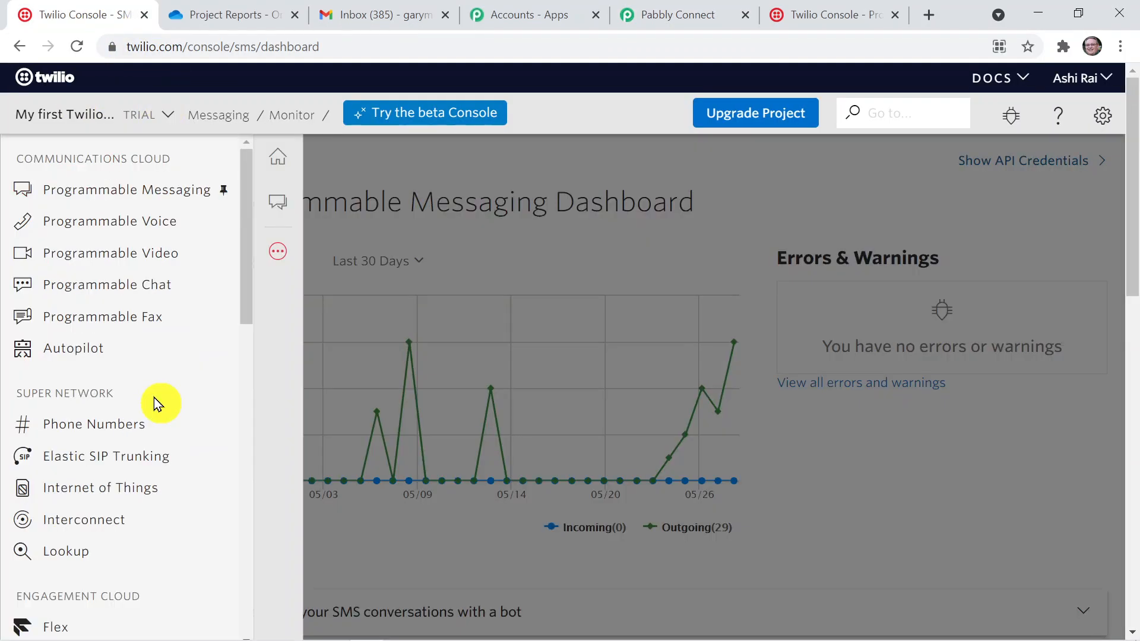
pyautogui.click(143, 424)
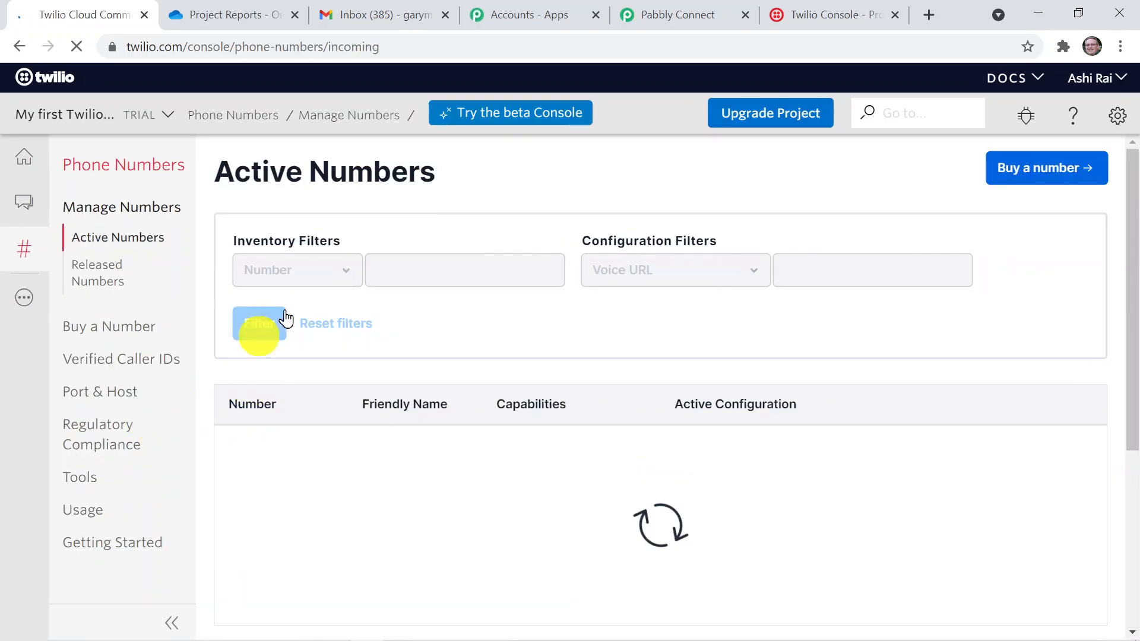
pyautogui.moveTo(301, 456); pyautogui.dragTo(229, 448)
pyautogui.hotkey('ctrl', 'c')
pyautogui.click(228, 465)
pyautogui.click(263, 468)
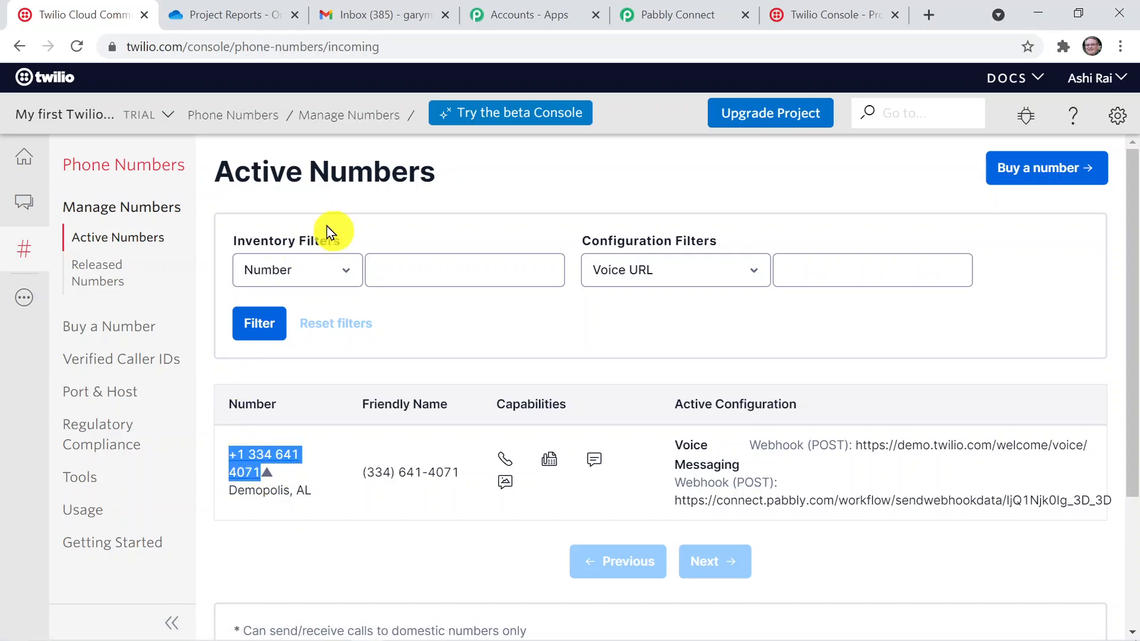
# Return to Pabbly Connect, paste the Twilio phone number as the Sender Number and remove its spaces
pyautogui.click(631, 12)
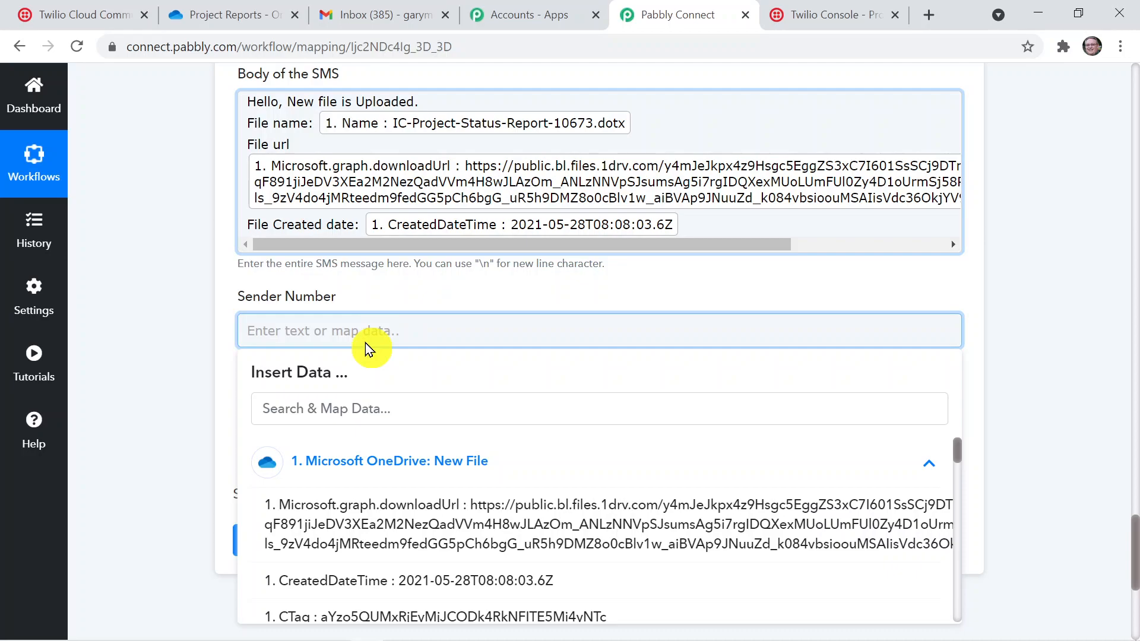
pyautogui.hotkey('ctrl', 'v')
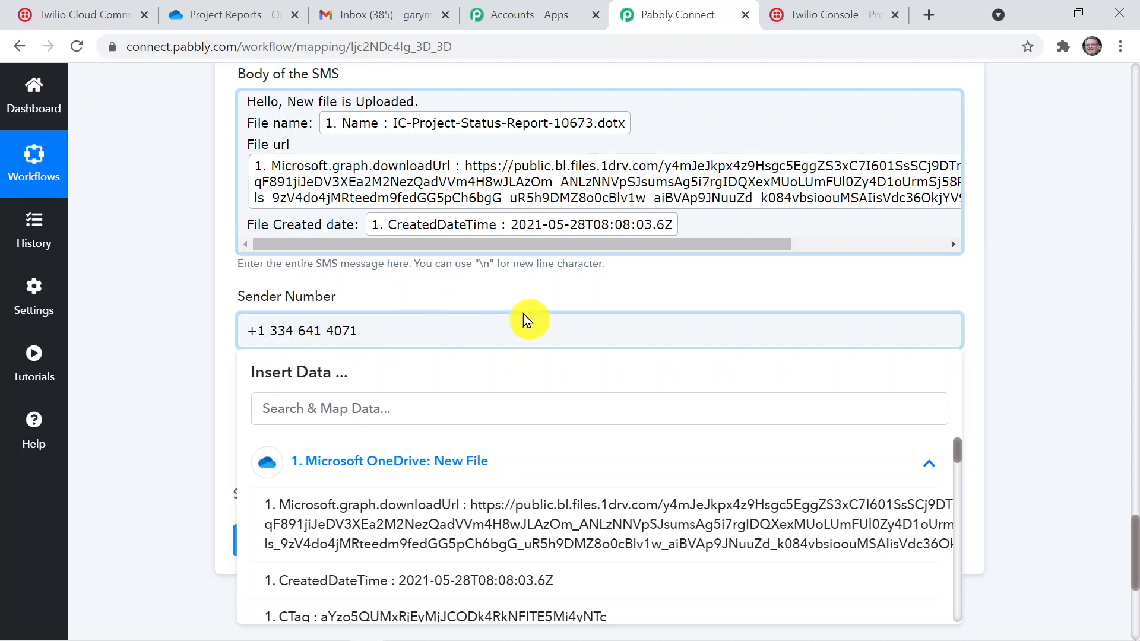
pyautogui.click(328, 332)
pyautogui.press('BackSpace')
pyautogui.click(299, 336)
pyautogui.press('BackSpace')
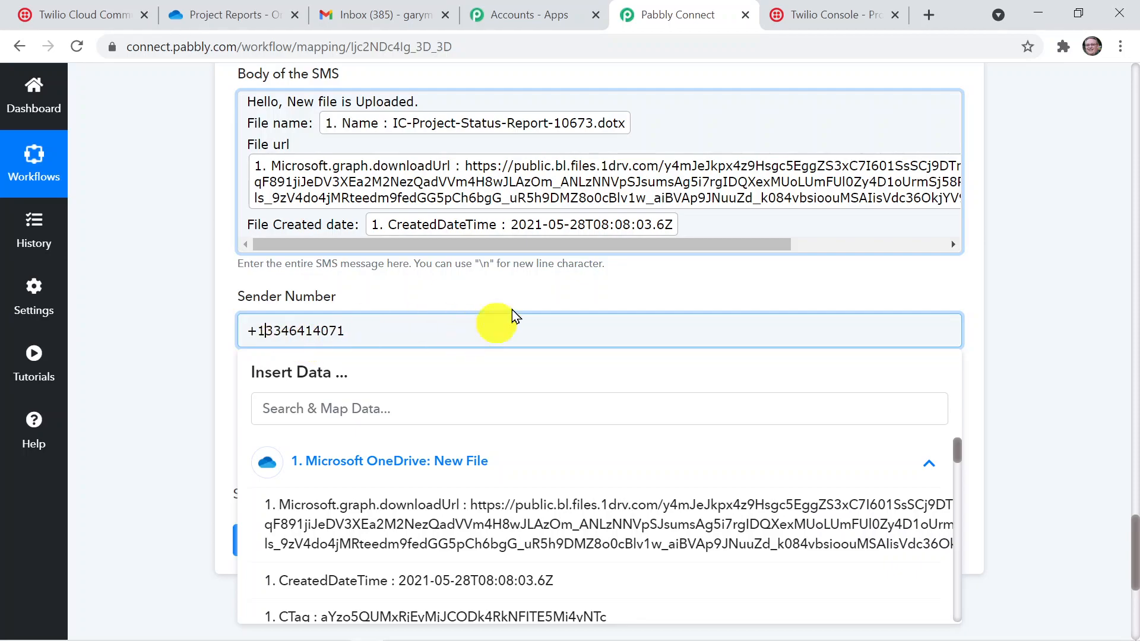
pyautogui.click(971, 386)
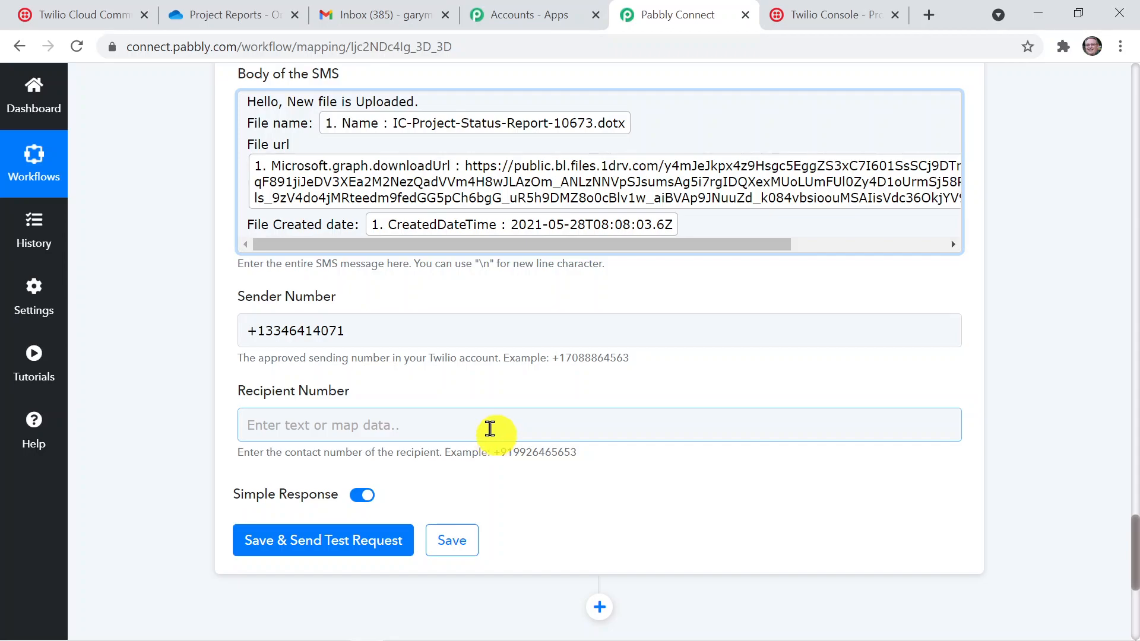
pyautogui.hotkey('ctrl', 'l')
pyautogui.write('7')
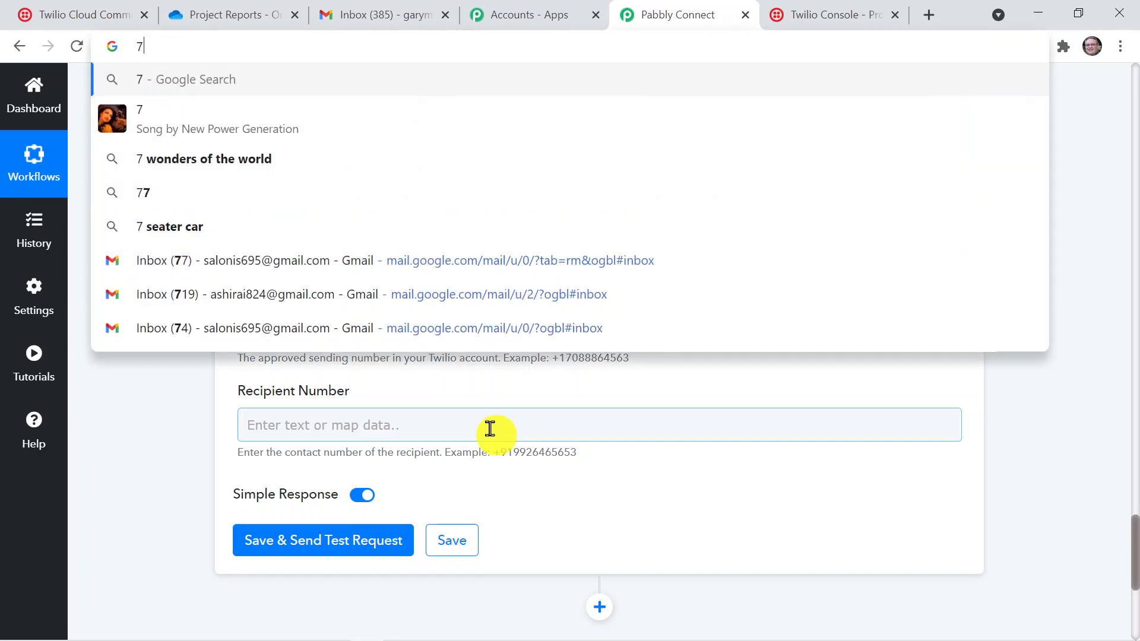
pyautogui.write('6')
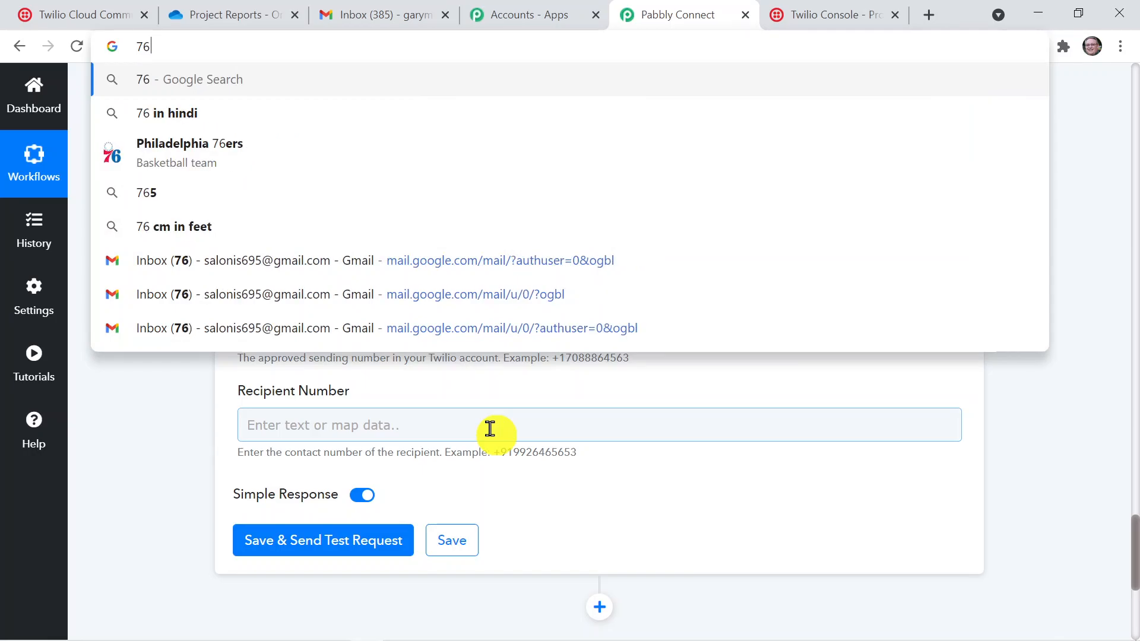
pyautogui.press('BackSpace')
pyautogui.press('BackSpace')
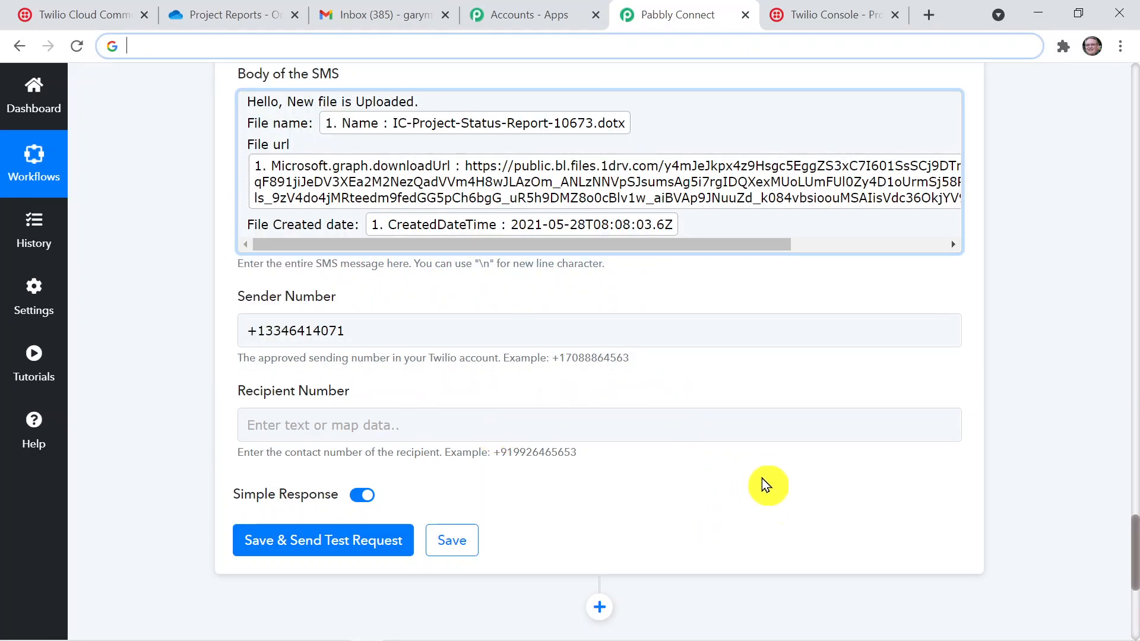
# Enter the recipient's phone number in the Recipient Number field and close the data list
pyautogui.click(770, 425)
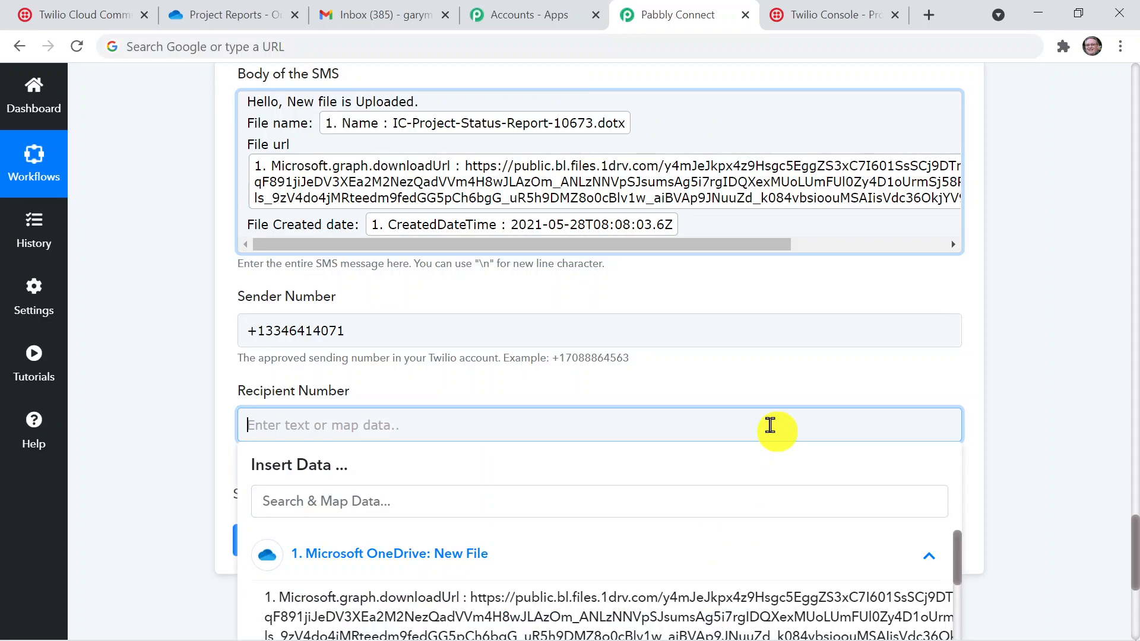
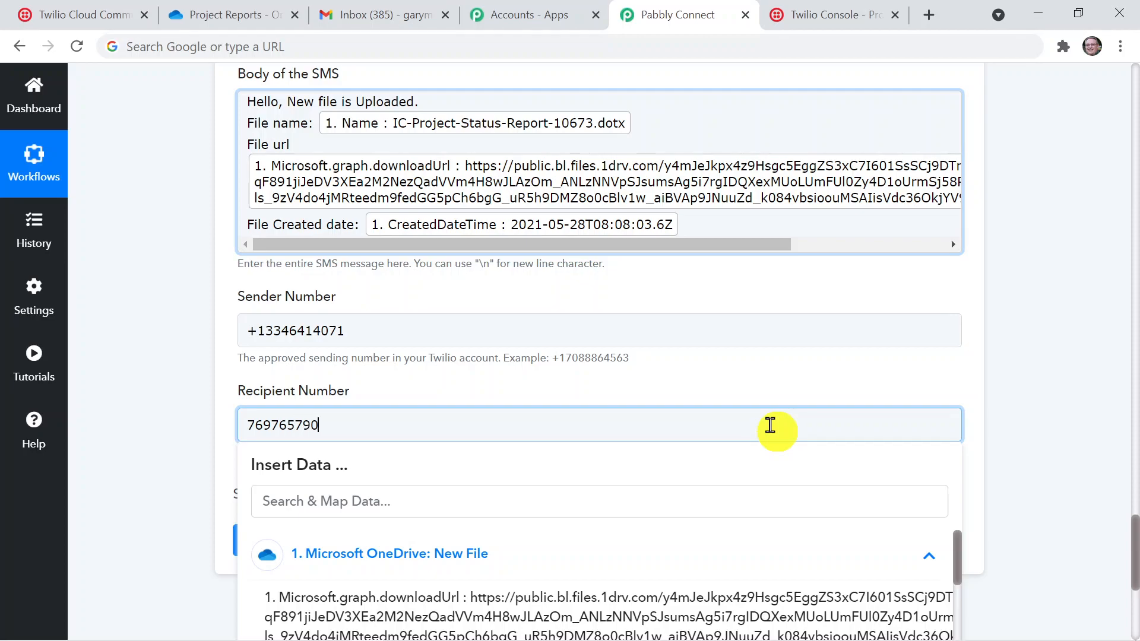
pyautogui.click(1013, 379)
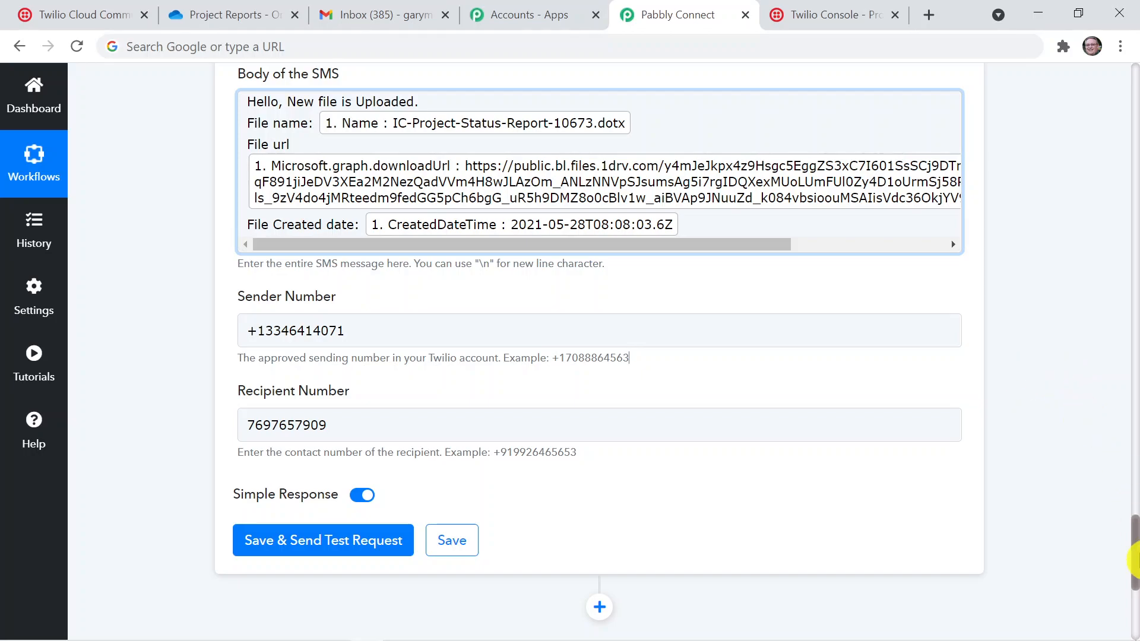
# Check the completed Twilio SMS fields, then save the action and send a test request
pyautogui.scroll(1, 1132, 540)
pyautogui.scroll(3, 1133, 543)
pyautogui.scroll(-3, 1133, 543)
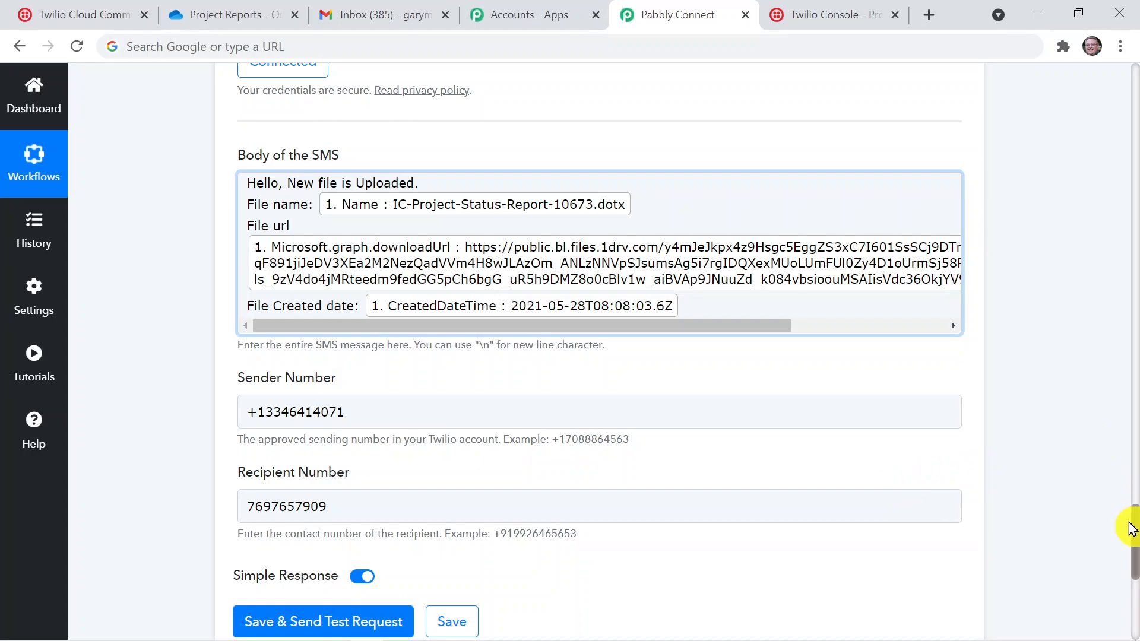
pyautogui.scroll(-2, 1132, 588)
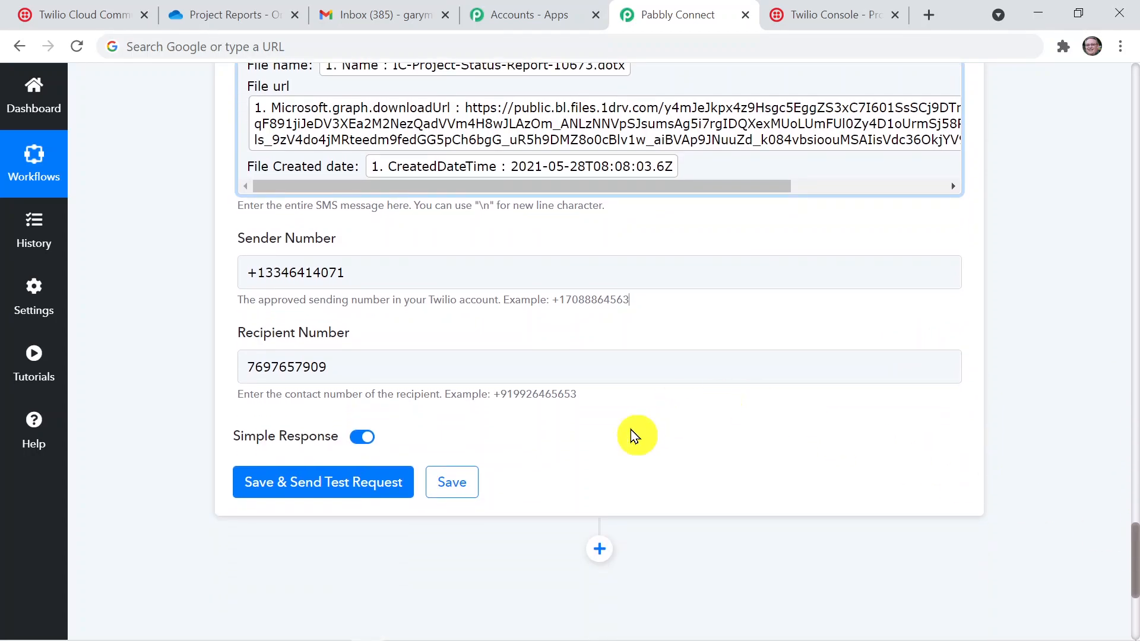
pyautogui.click(361, 484)
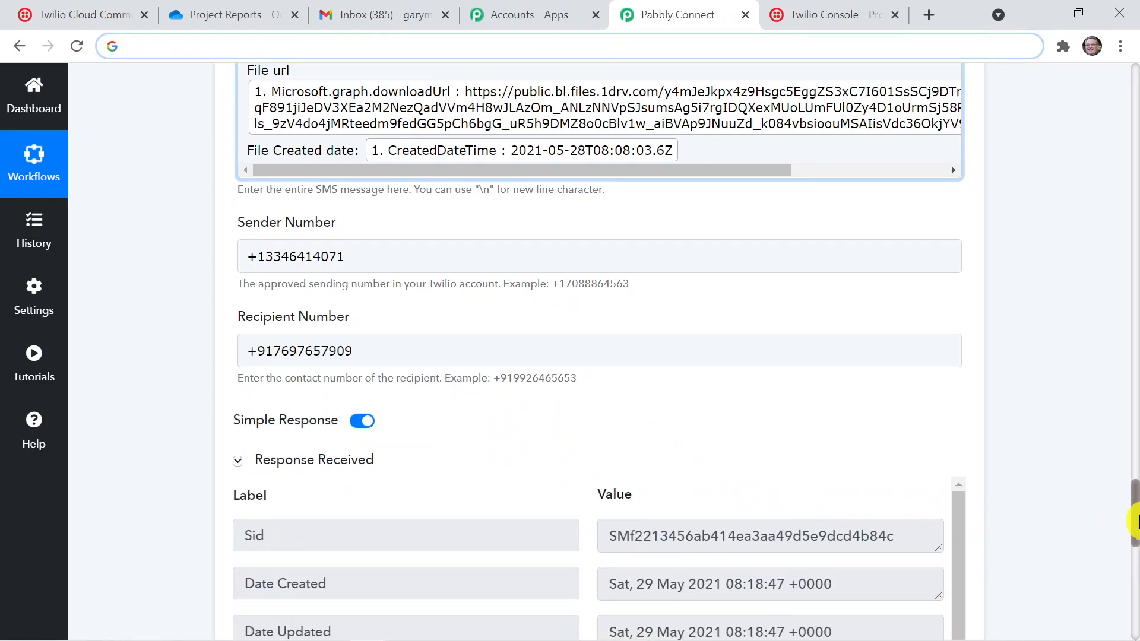
# Review the response received from Twilio through its last fields, enlarging the Body value to read the message text
pyautogui.moveTo(1134, 520); pyautogui.dragTo(1134, 567)
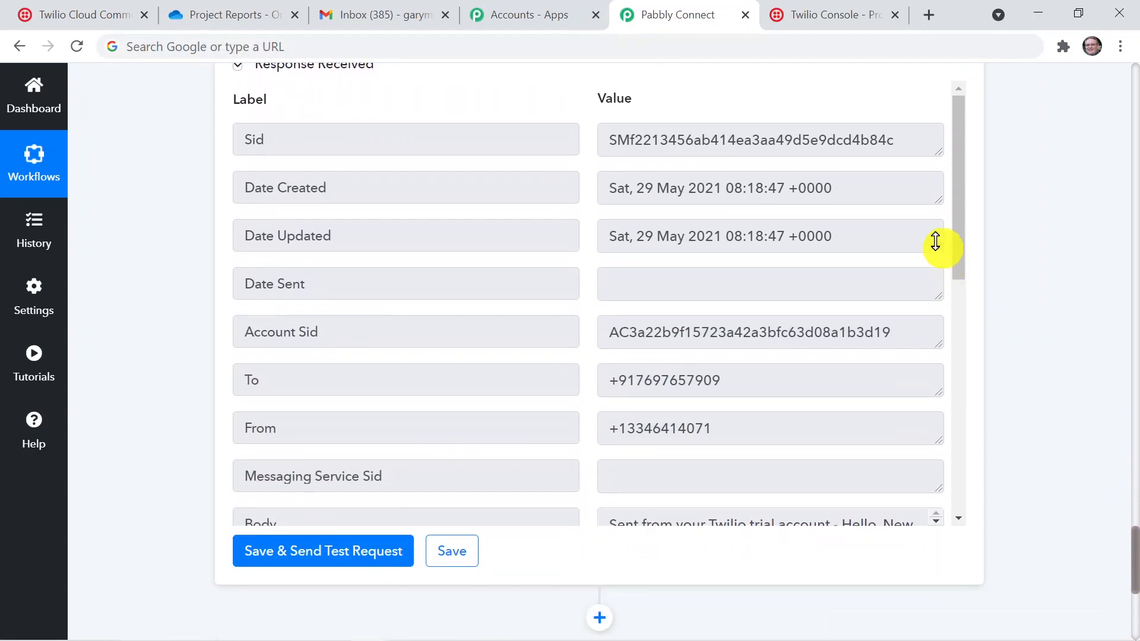
pyautogui.moveTo(956, 255); pyautogui.dragTo(965, 348)
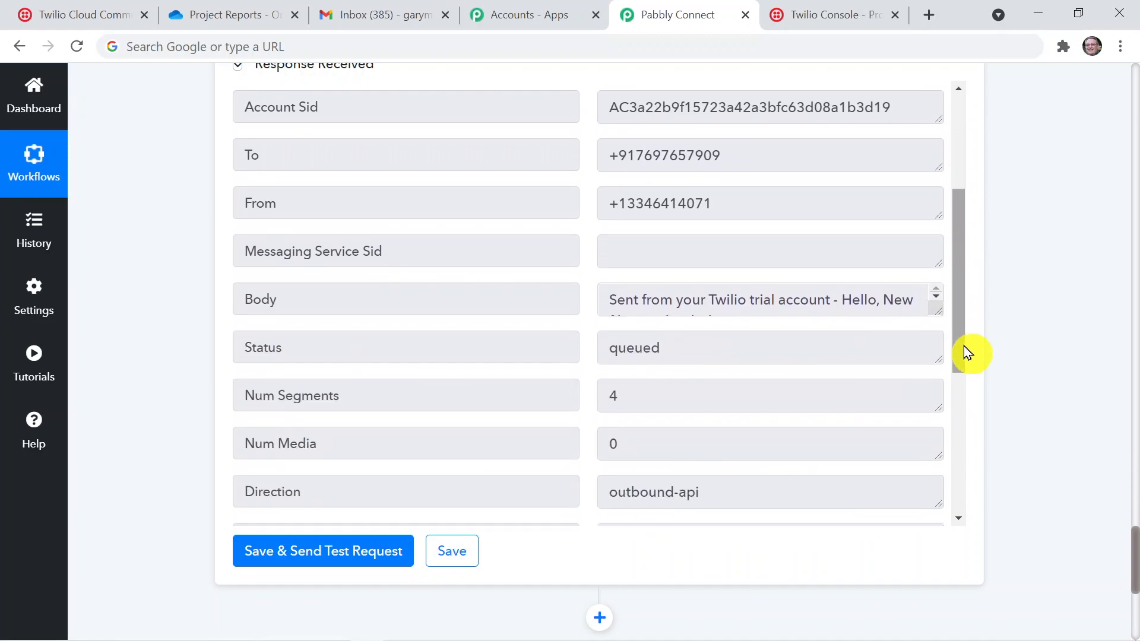
pyautogui.moveTo(931, 303); pyautogui.dragTo(945, 390)
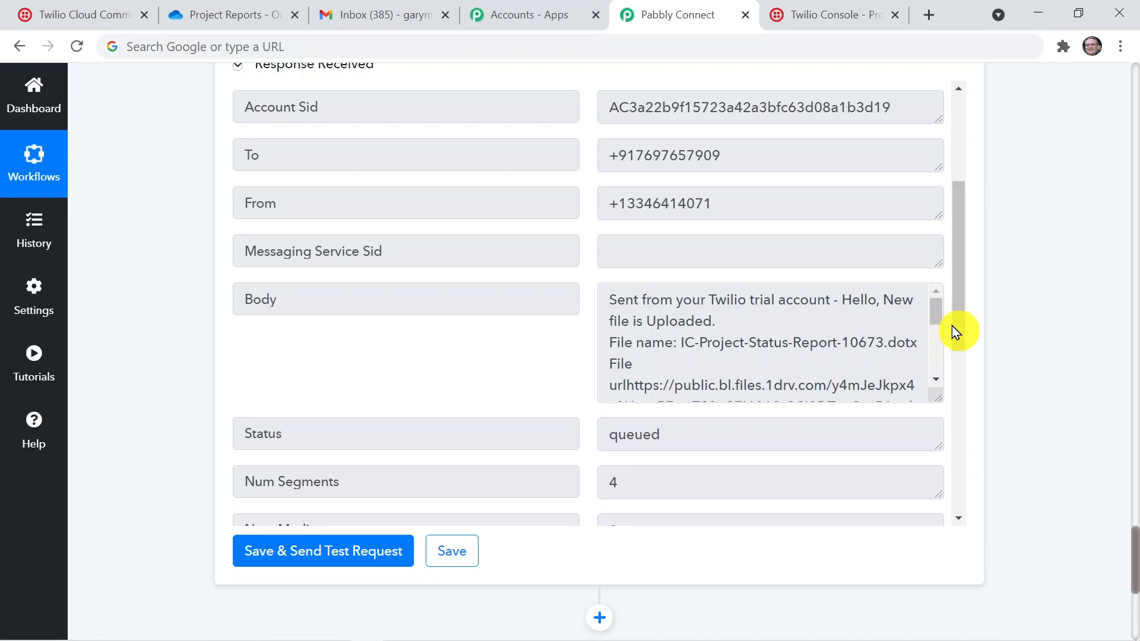
pyautogui.moveTo(960, 305); pyautogui.dragTo(974, 501)
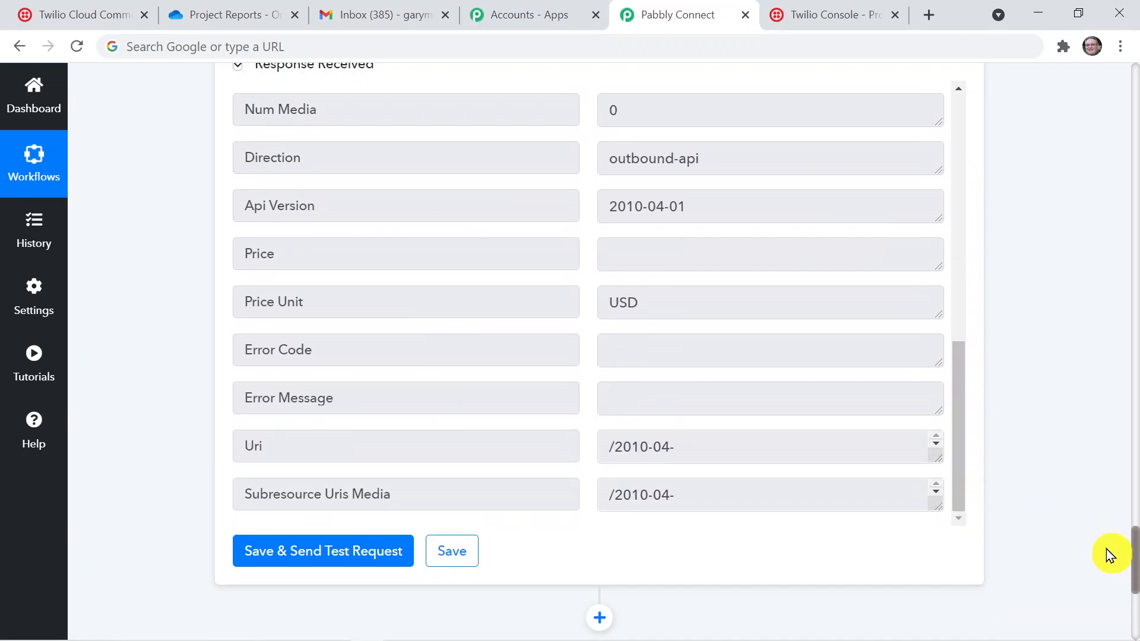
pyautogui.hotkey('ctrl', 'a')
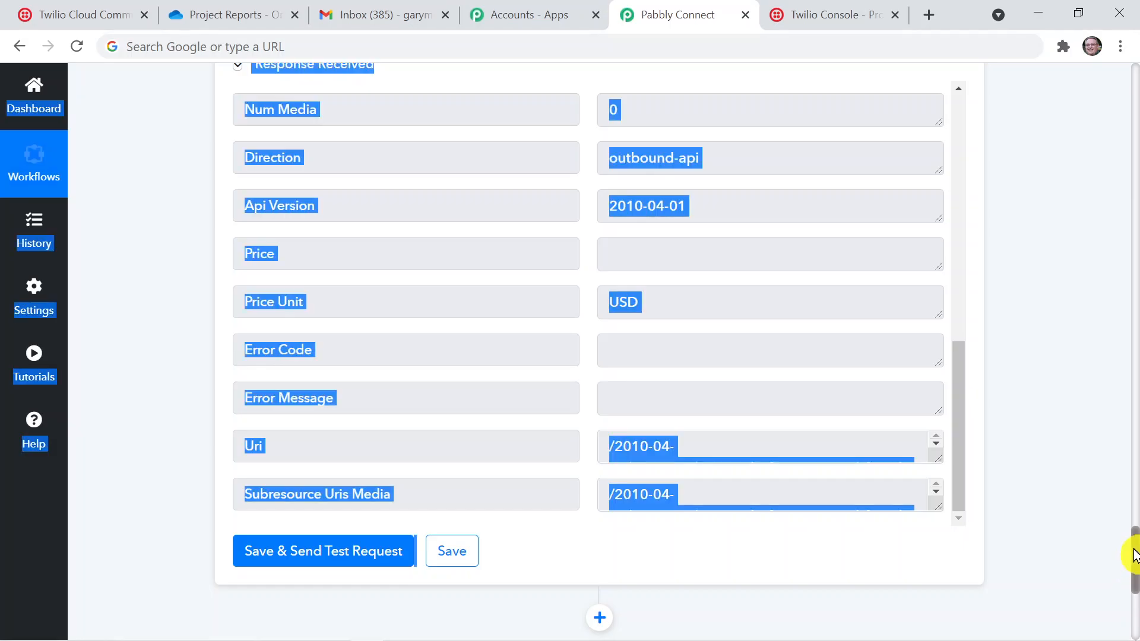
pyautogui.click(1088, 537)
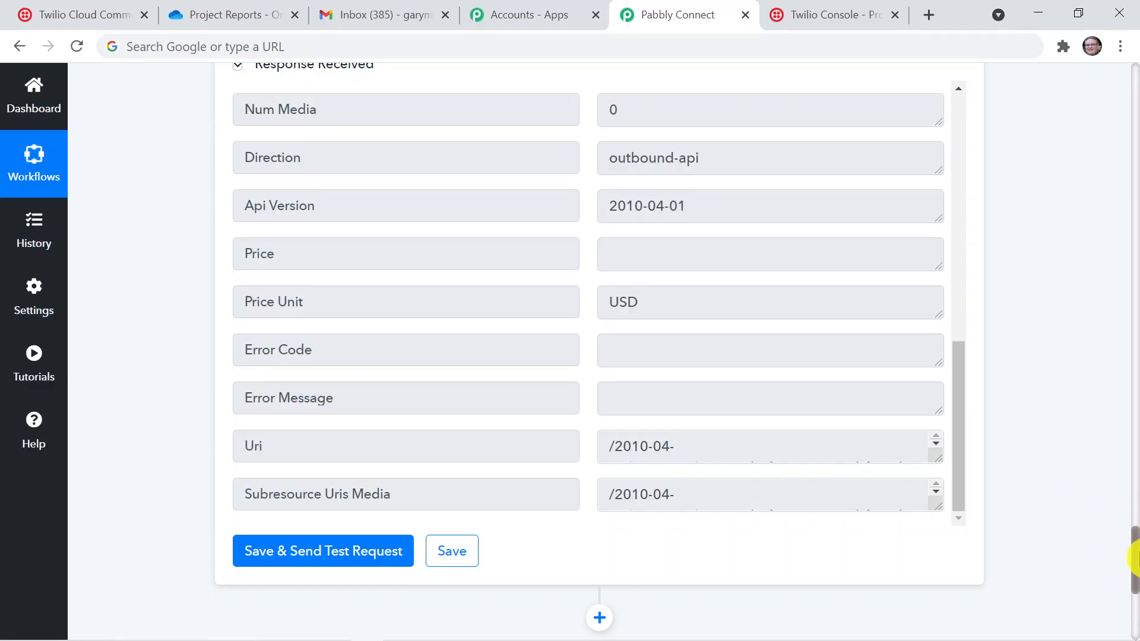
pyautogui.moveTo(1133, 558); pyautogui.dragTo(1132, 521)
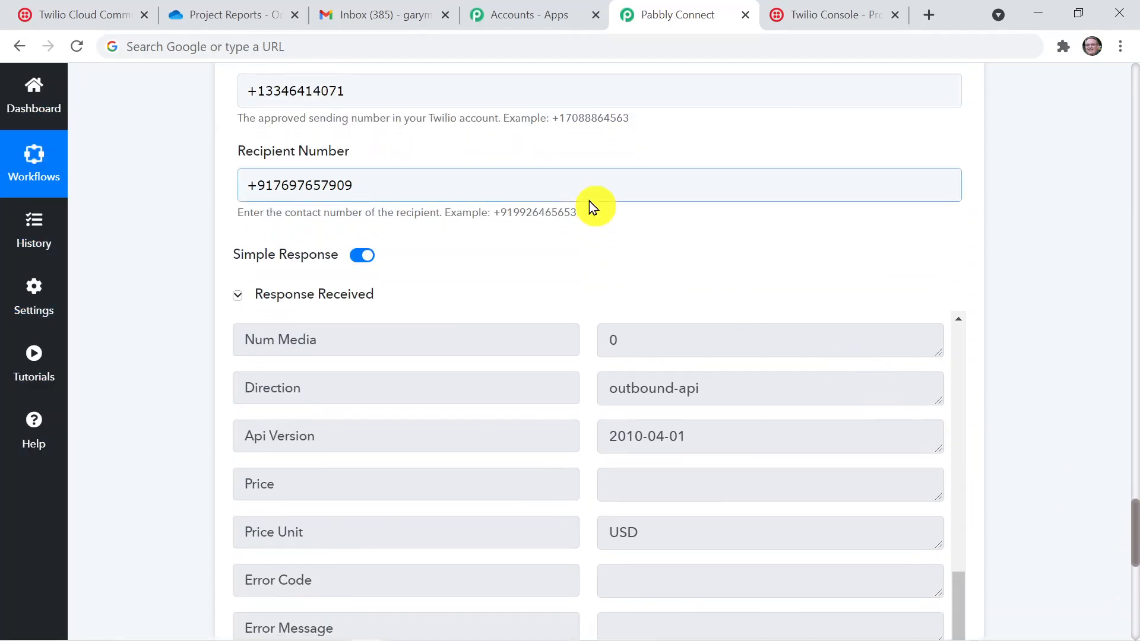
# Switch to the Twilio console and check the recent messages on the Programmable Messaging dashboard
pyautogui.click(106, 20)
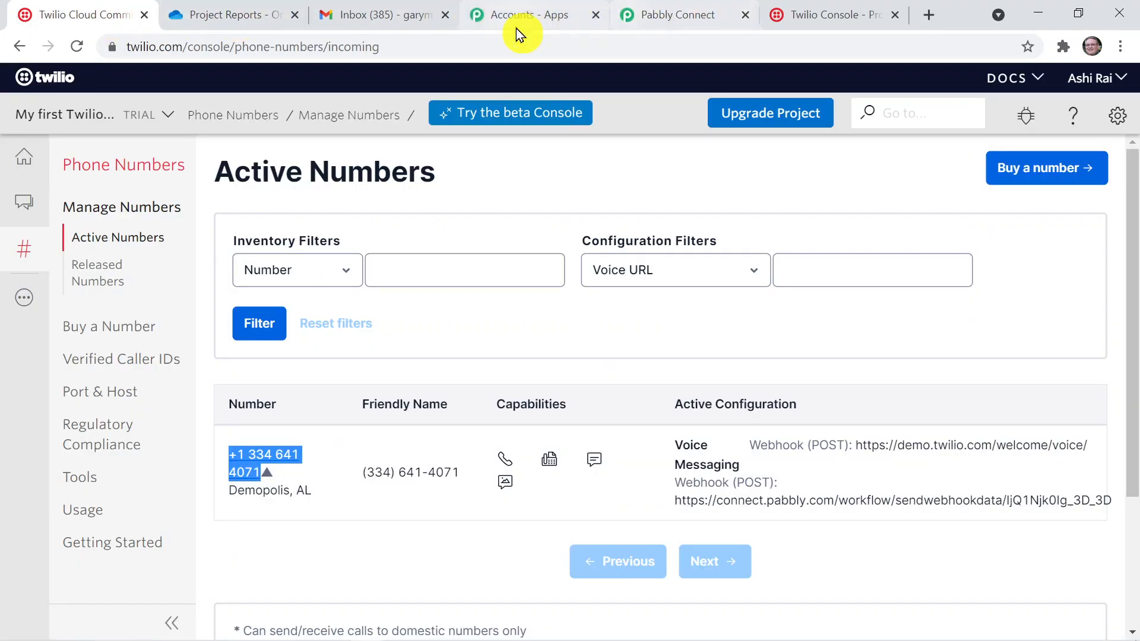
pyautogui.click(22, 291)
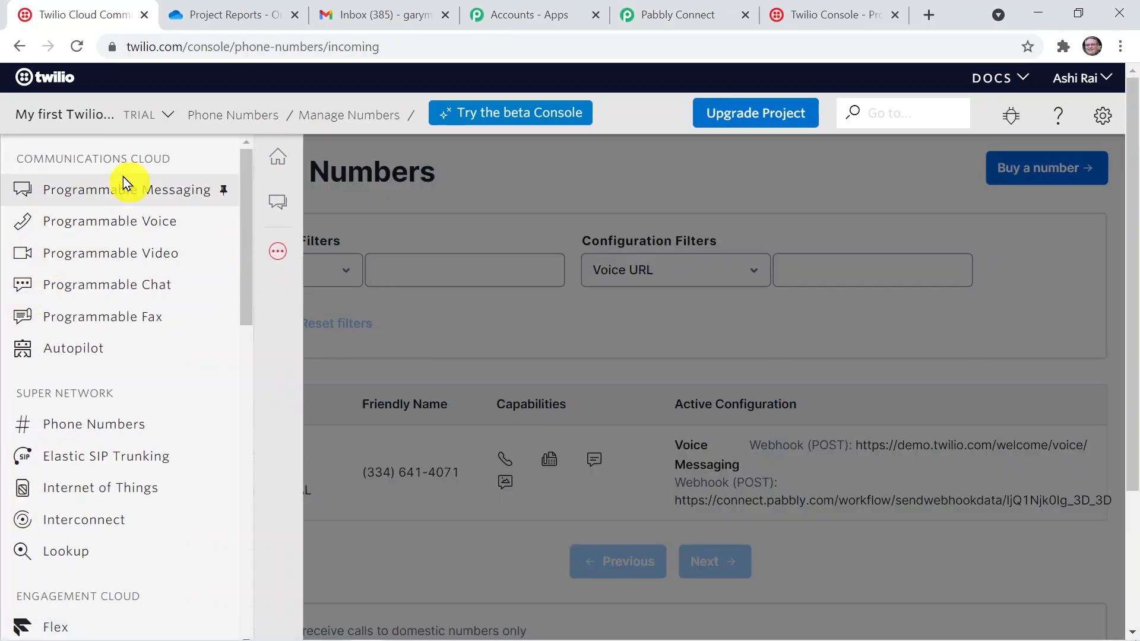
pyautogui.click(132, 194)
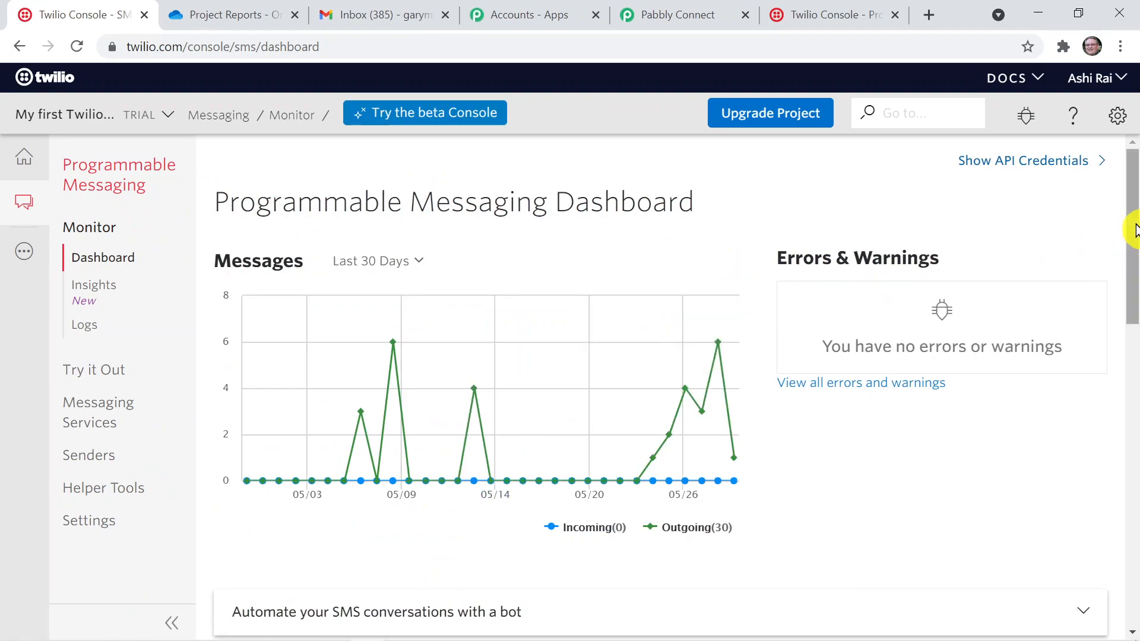
pyautogui.moveTo(1134, 229); pyautogui.dragTo(1134, 341)
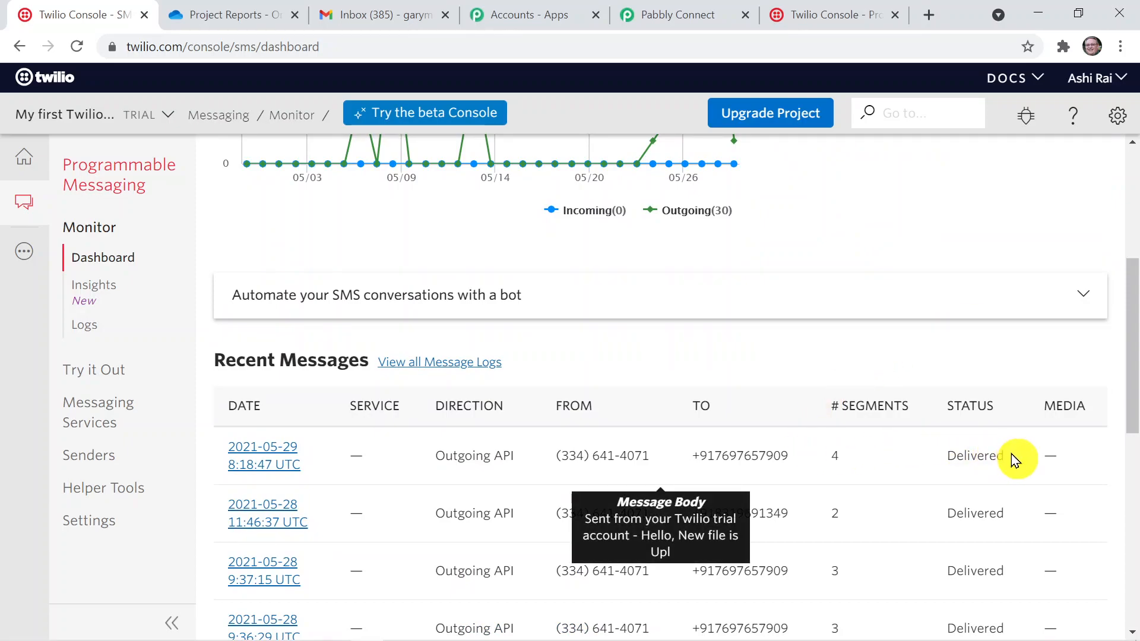
# Open the details of the most recent outgoing message and review its properties, body and delivery steps
pyautogui.click(266, 458)
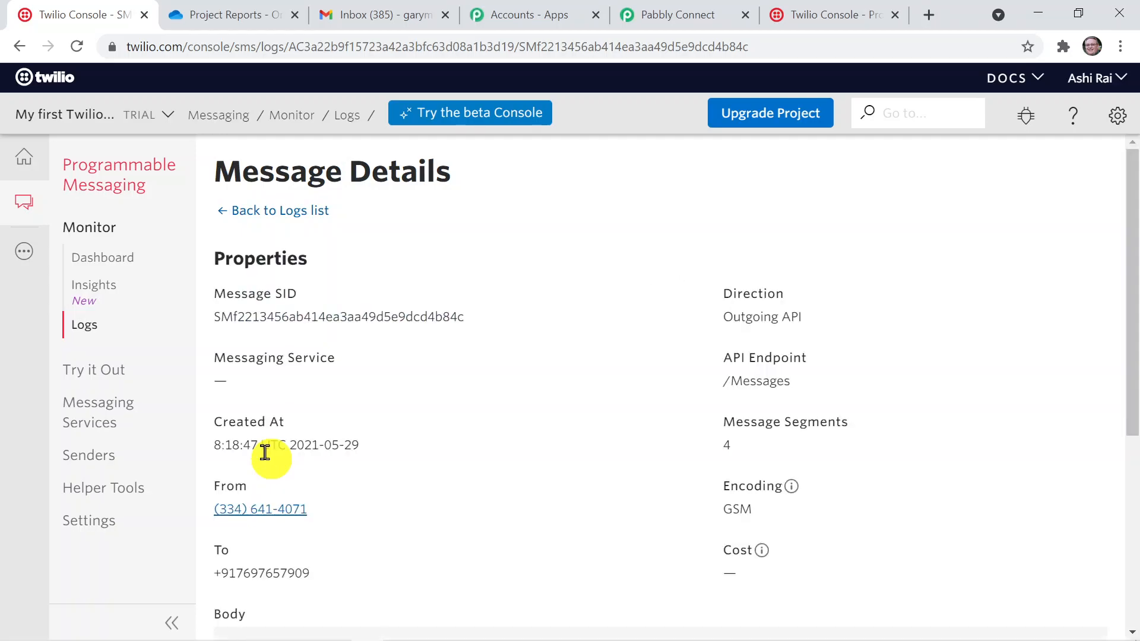
pyautogui.moveTo(1134, 237); pyautogui.dragTo(1101, 415)
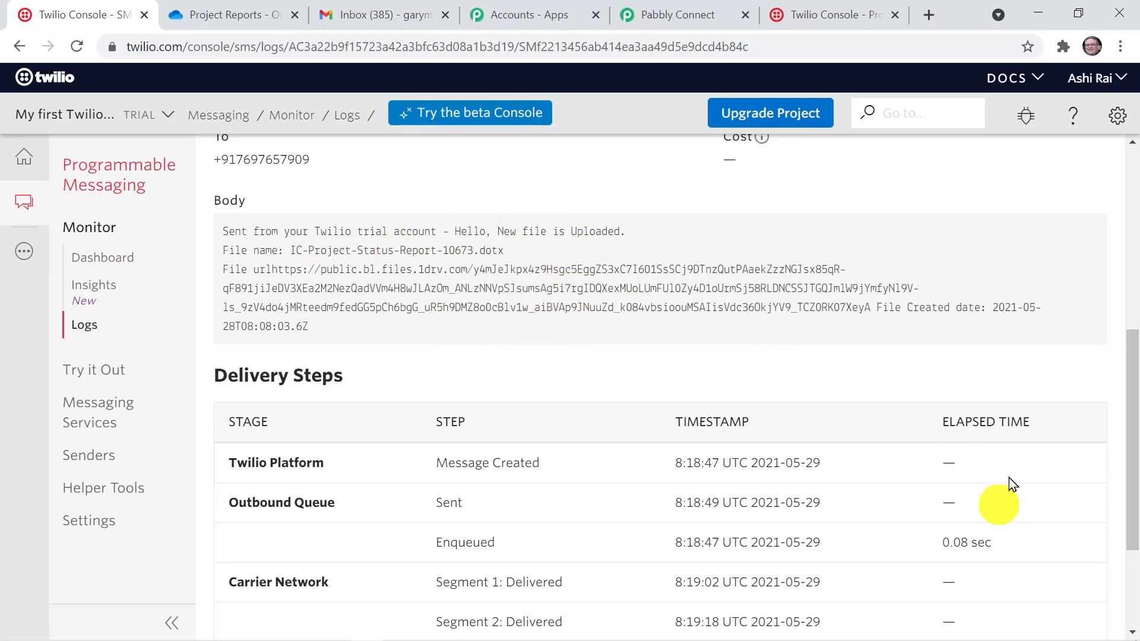
pyautogui.moveTo(1128, 446); pyautogui.dragTo(1122, 302)
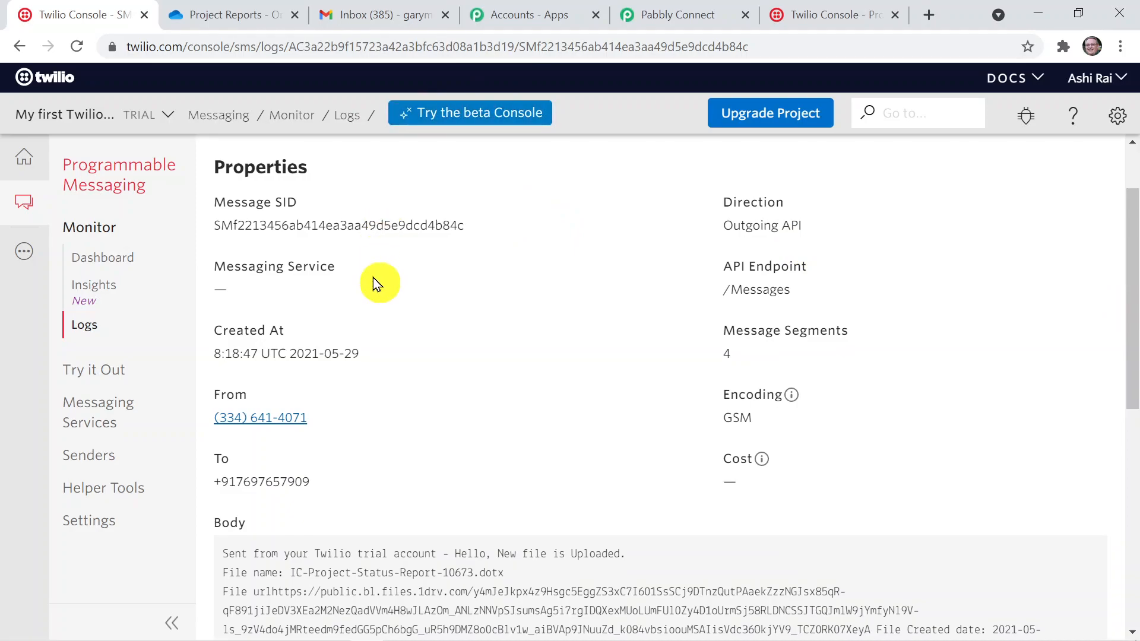
# Switch to Gmail and read the "New File is Uploaded." email in the inbox
pyautogui.click(366, 15)
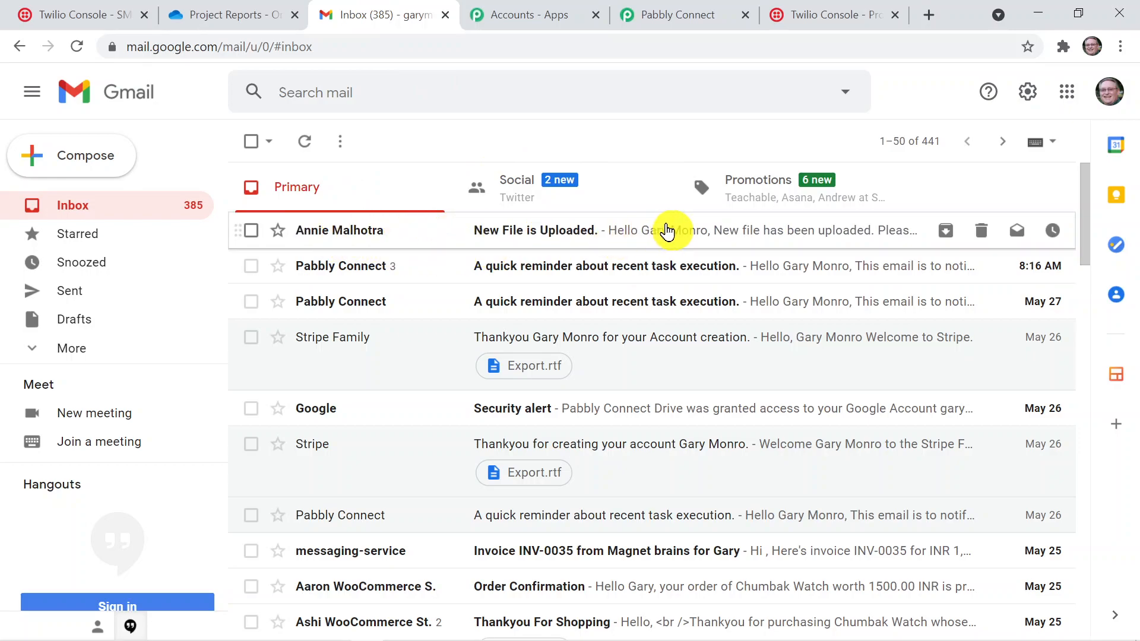
pyautogui.click(667, 232)
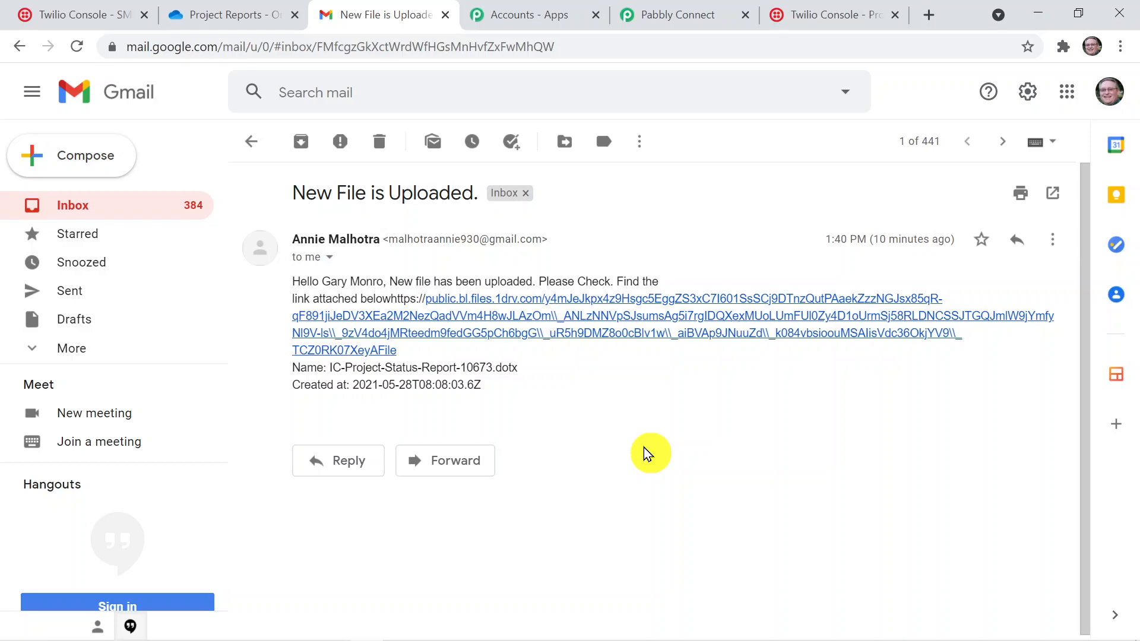
# Return to Pabbly Connect, dismiss the password-saving offer and collapse the Twilio, Gmail and OneDrive steps to view the whole workflow
pyautogui.click(677, 16)
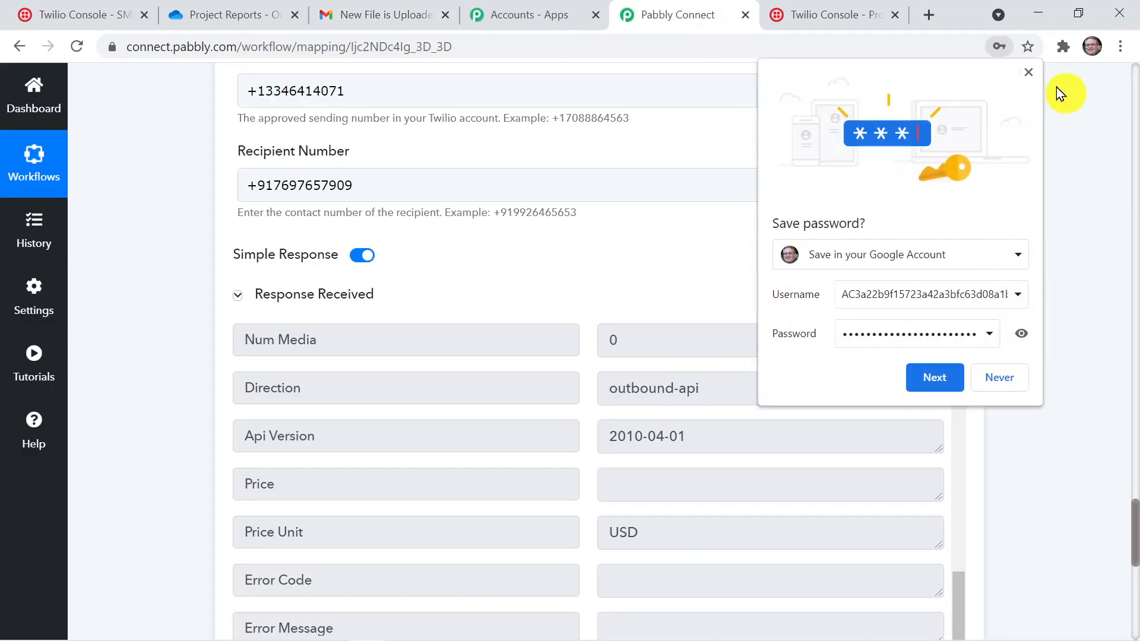
pyautogui.click(1030, 70)
pyautogui.moveTo(1133, 525); pyautogui.dragTo(1128, 421)
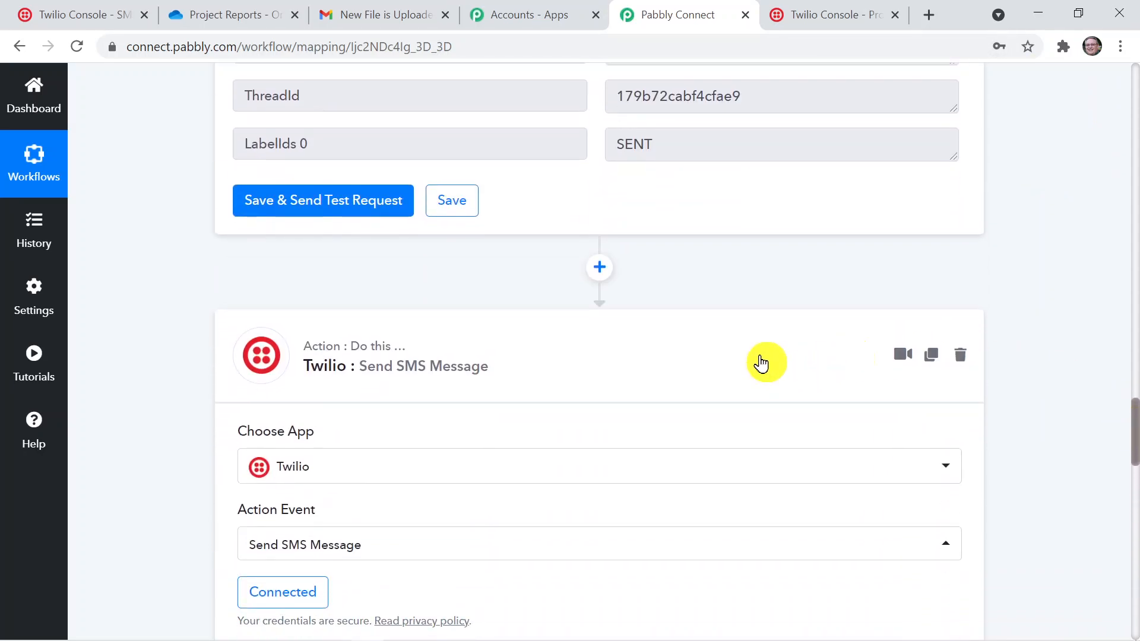
pyautogui.click(760, 362)
pyautogui.moveTo(1133, 546); pyautogui.dragTo(1094, 307)
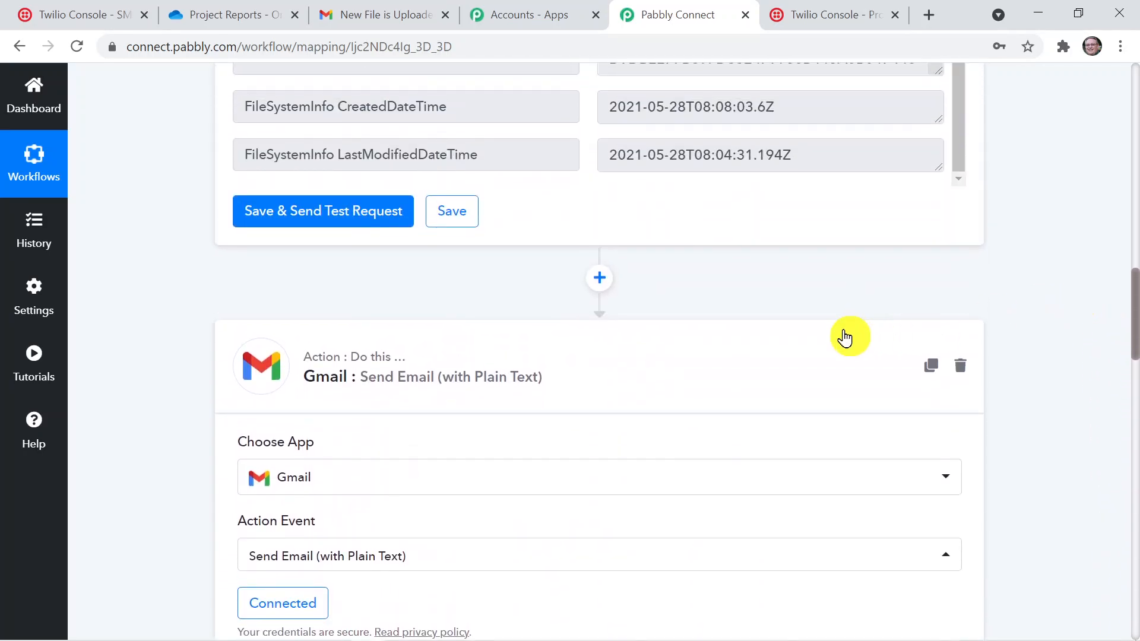
pyautogui.click(845, 337)
pyautogui.moveTo(1132, 523); pyautogui.dragTo(1102, 226)
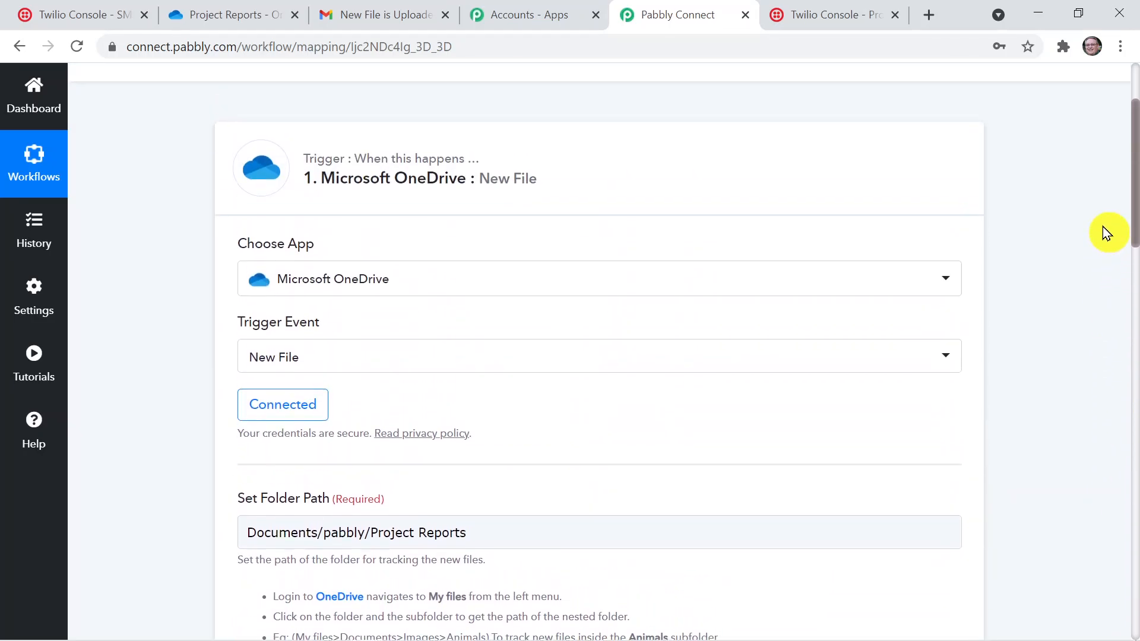
pyautogui.click(790, 192)
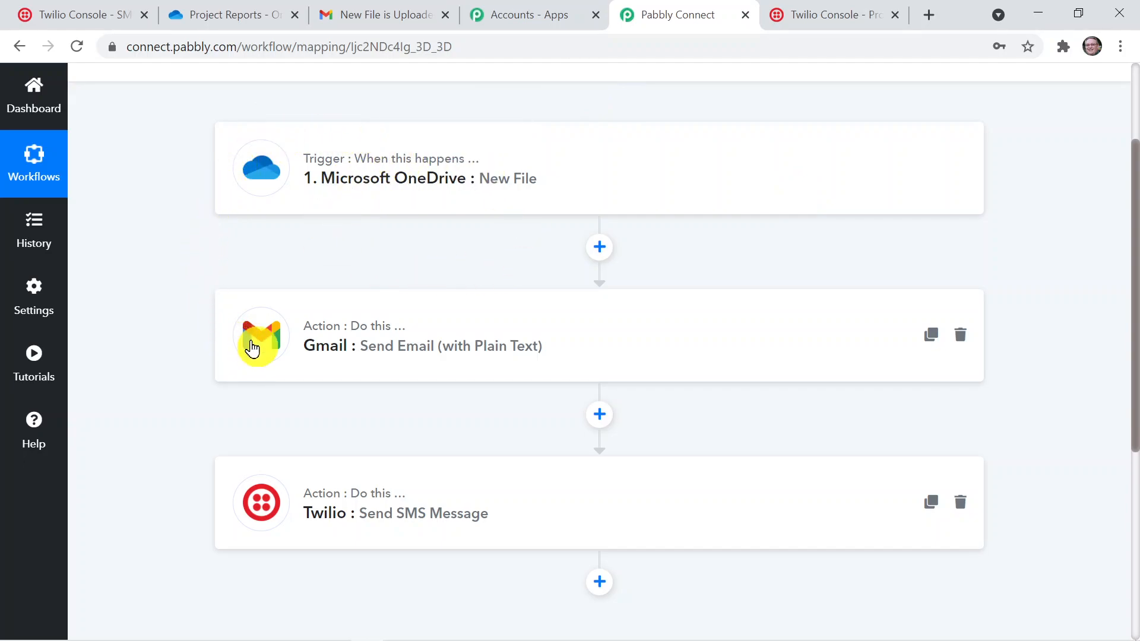
pyautogui.click(255, 337)
pyautogui.click(401, 368)
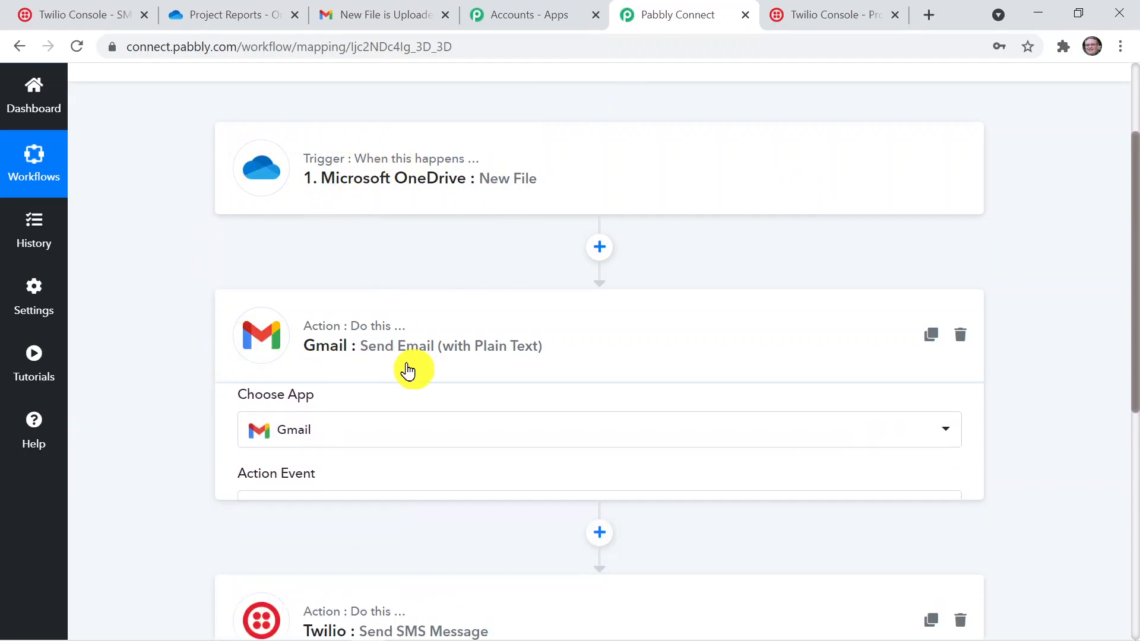